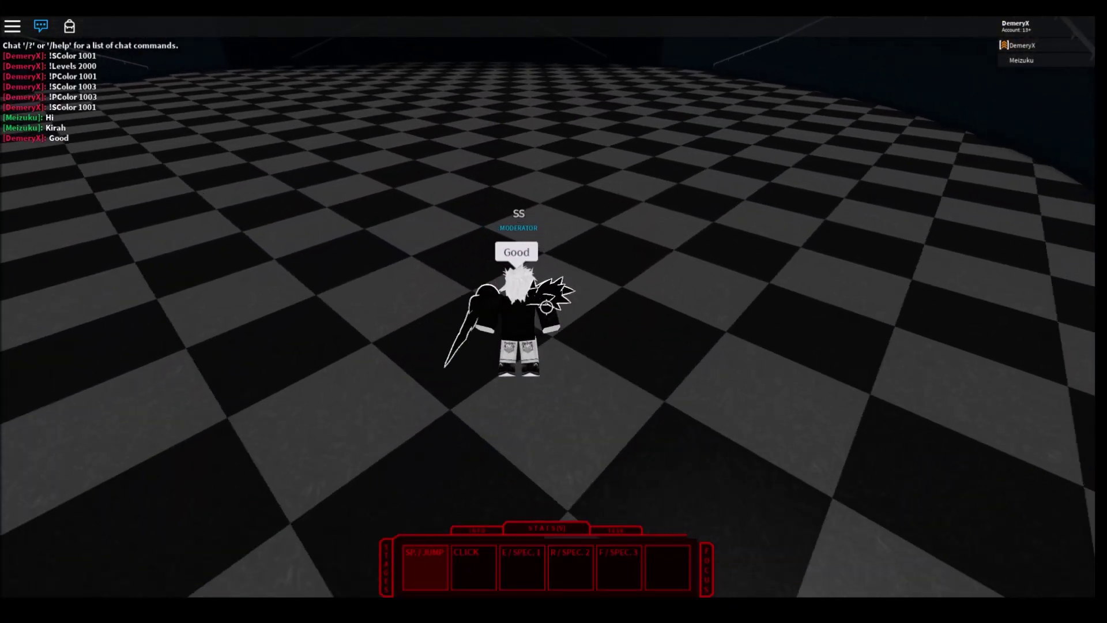
# Walk and jump across the checkered arena toward the investigator player Rat.
pyautogui.press('space')
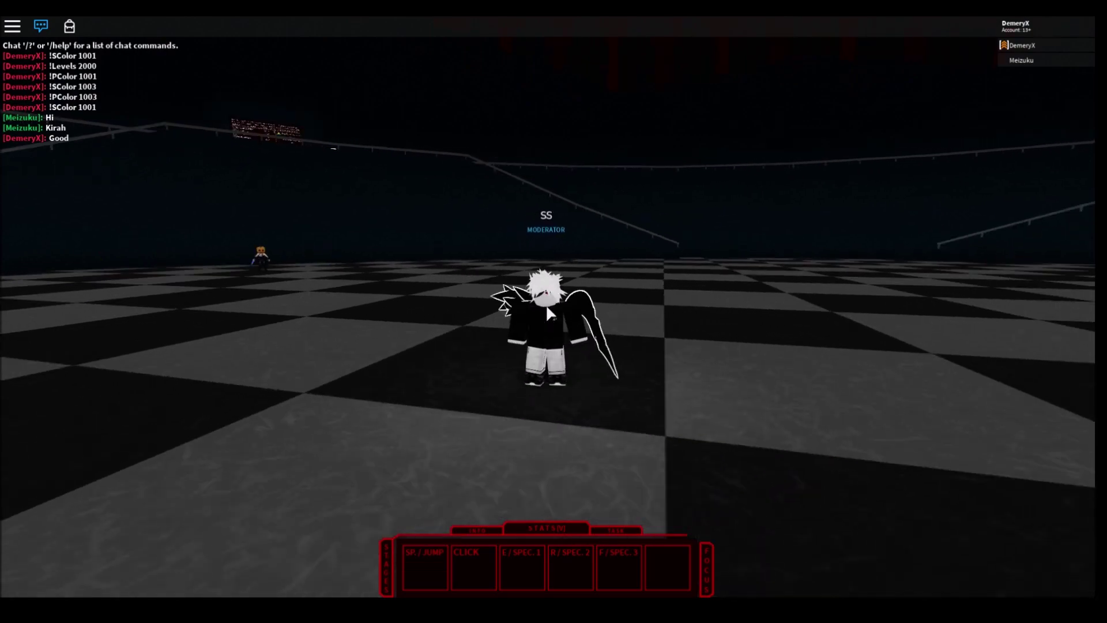
pyautogui.press('shift')
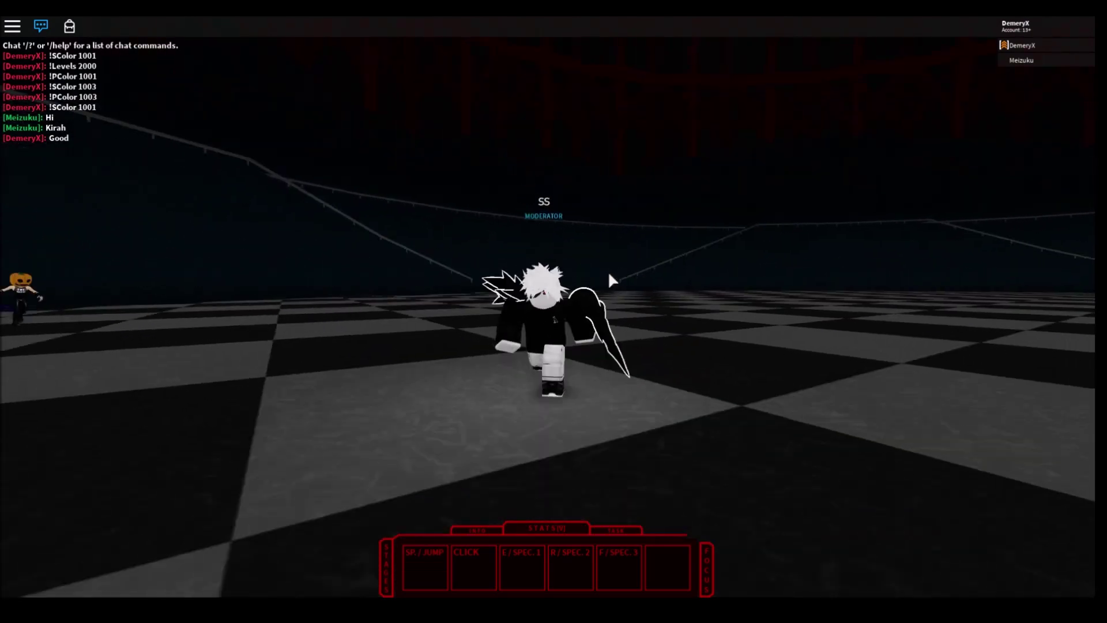
pyautogui.press('space')
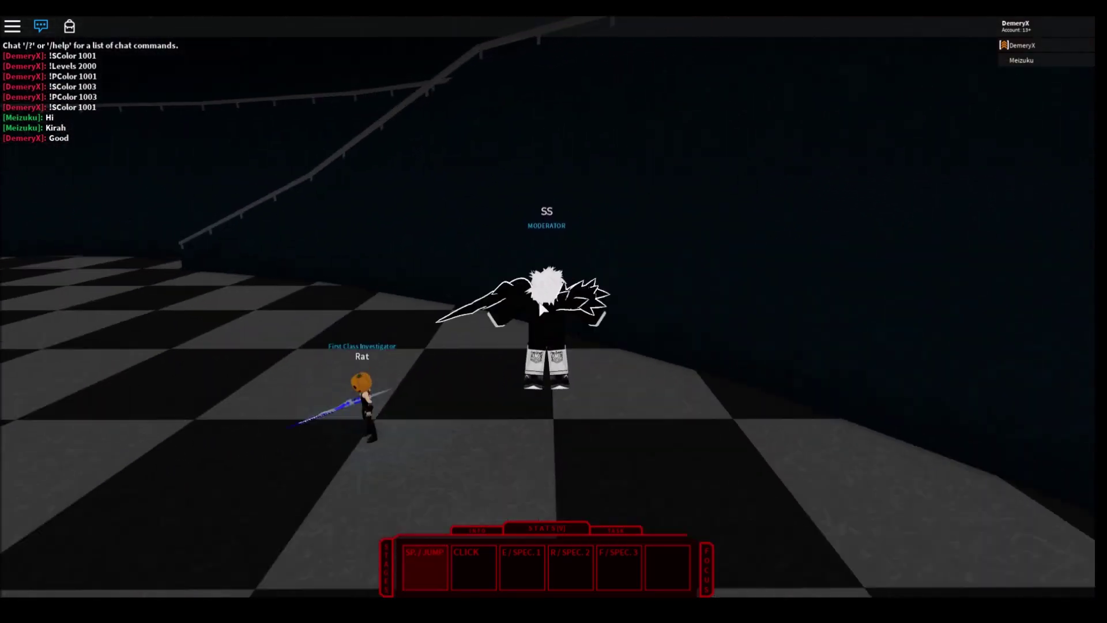
# Open the kagune Stages panel and bring the EtoK1 and EtoK2 entries into view.
pyautogui.click(387, 517)
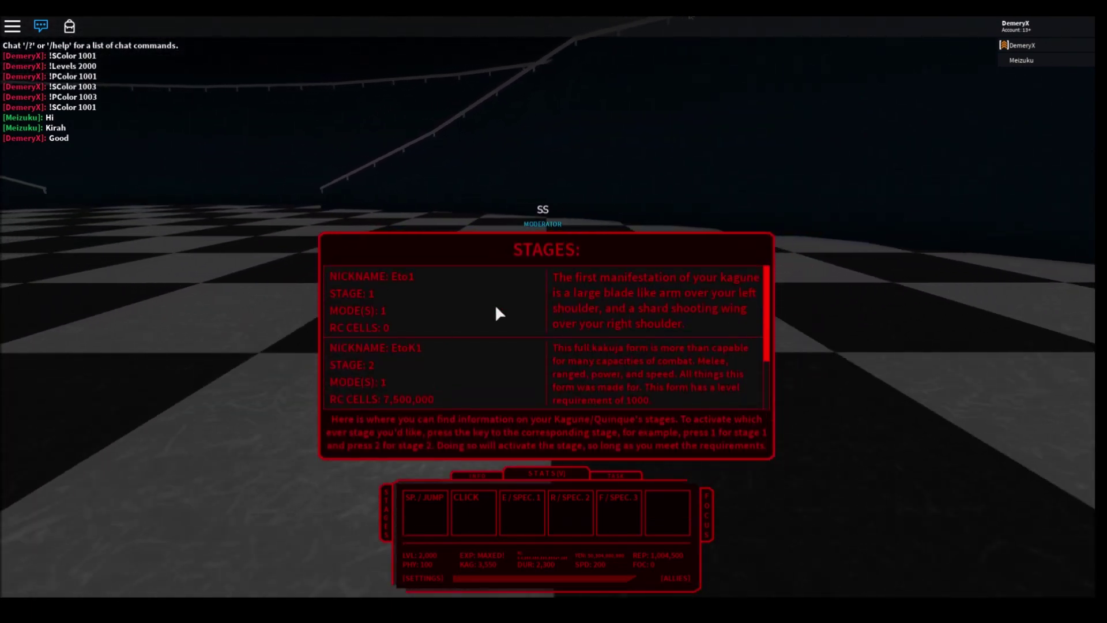
pyautogui.press('1')
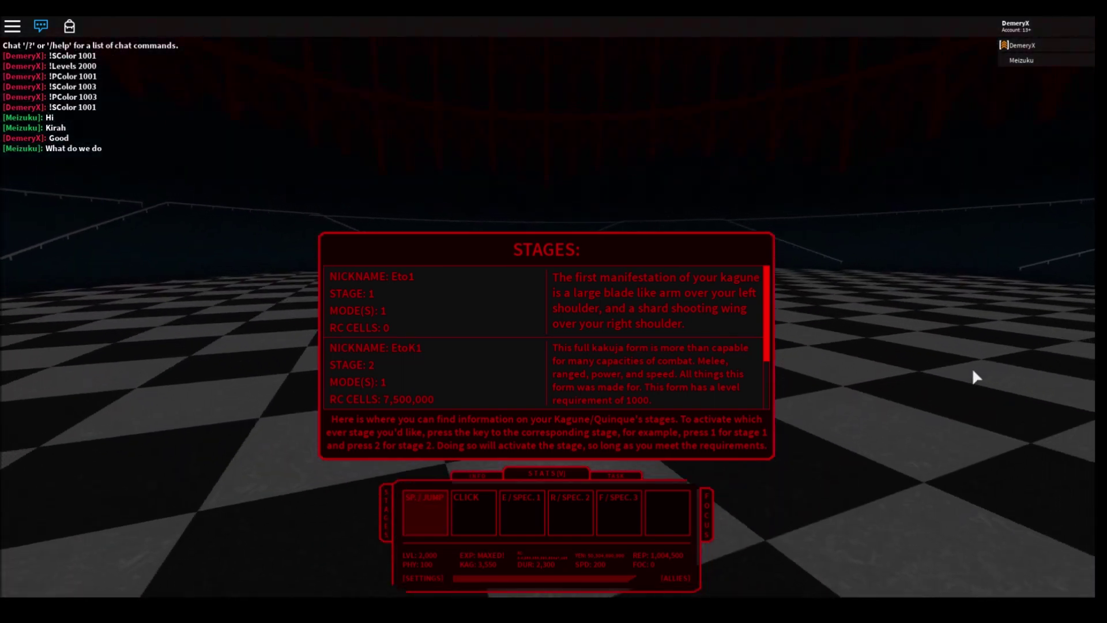
pyautogui.scroll(-1, 407, 377)
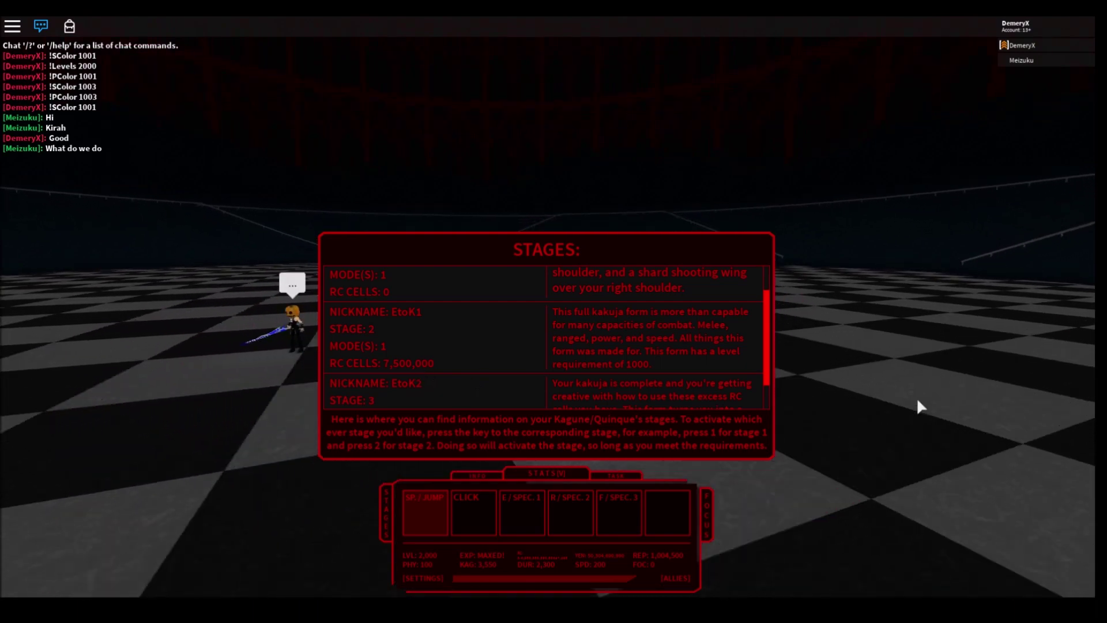
pyautogui.scroll(-1, 497, 363)
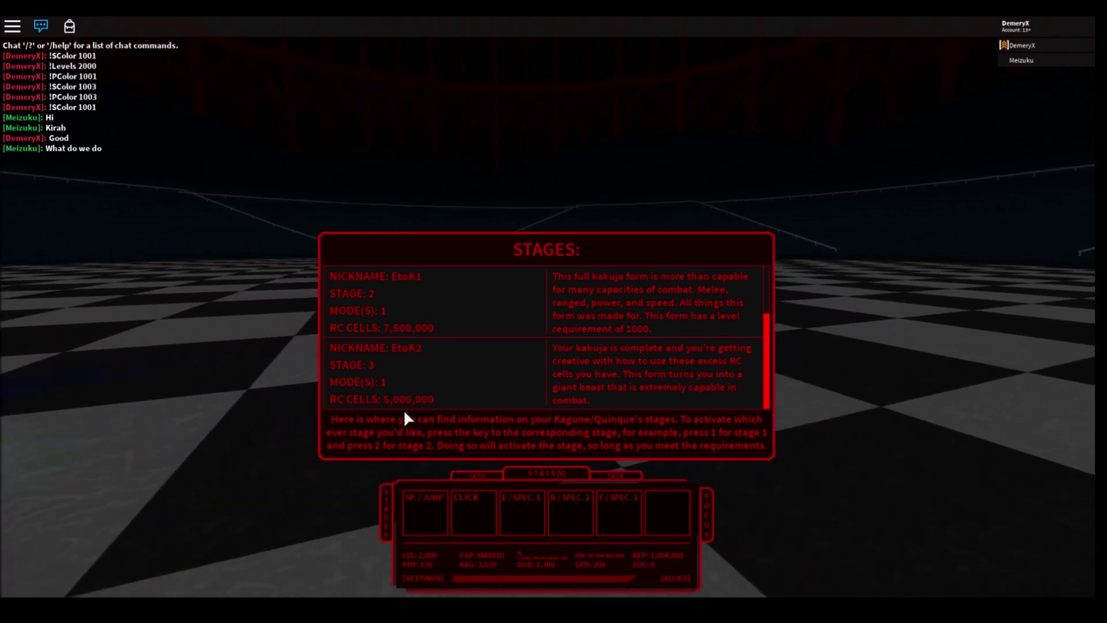
# Close the stage info, back away, and say "I'm gonna showcase" in chat.
pyautogui.click(384, 521)
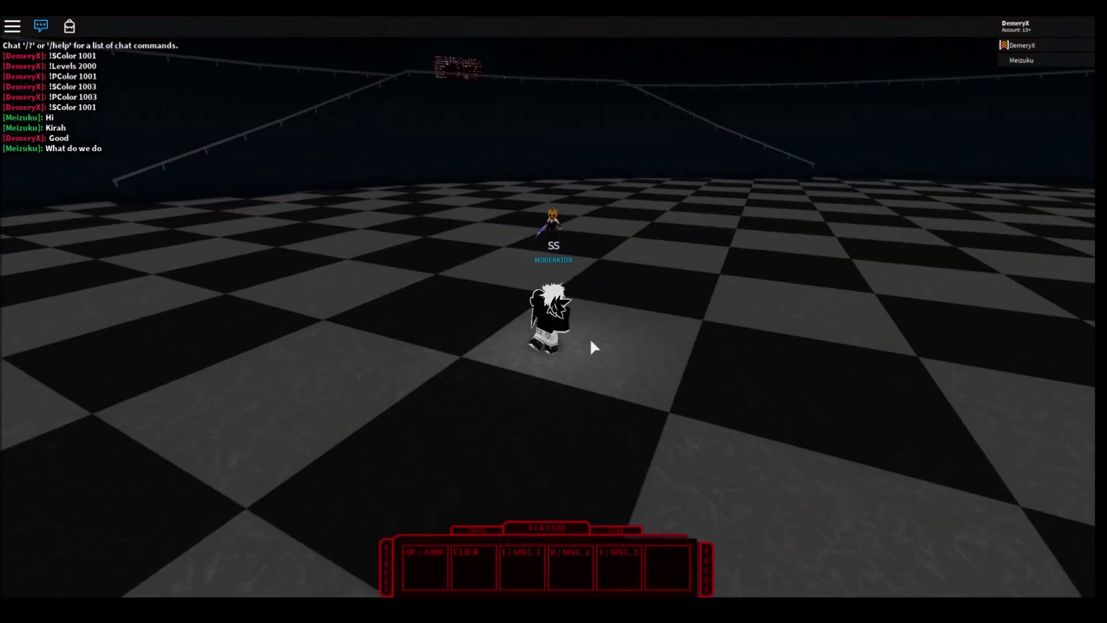
pyautogui.press('s')
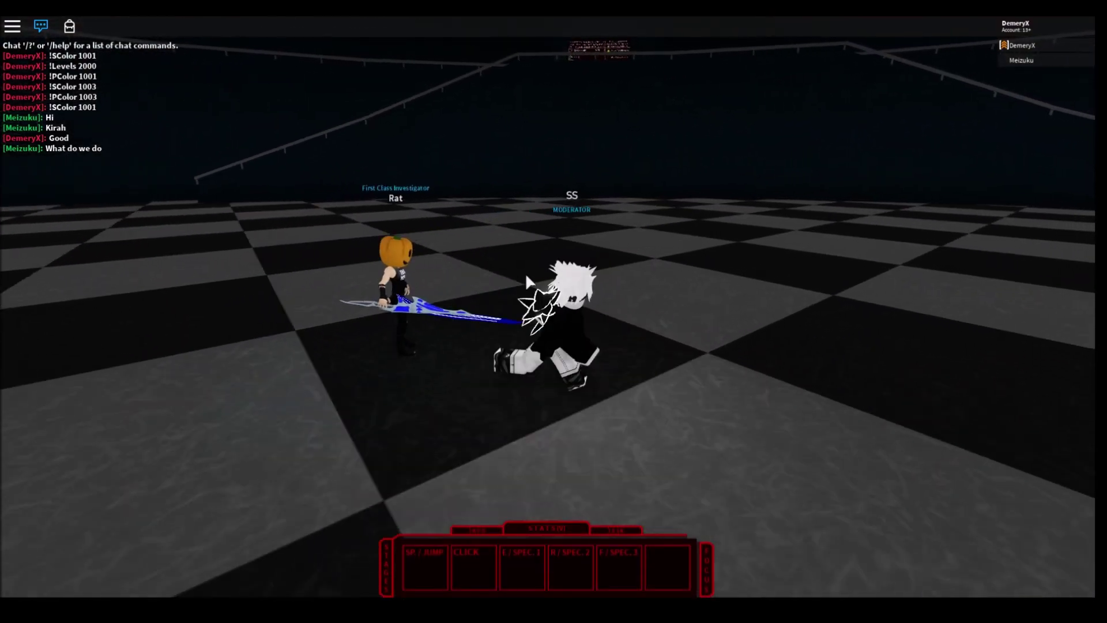
pyautogui.press('s')
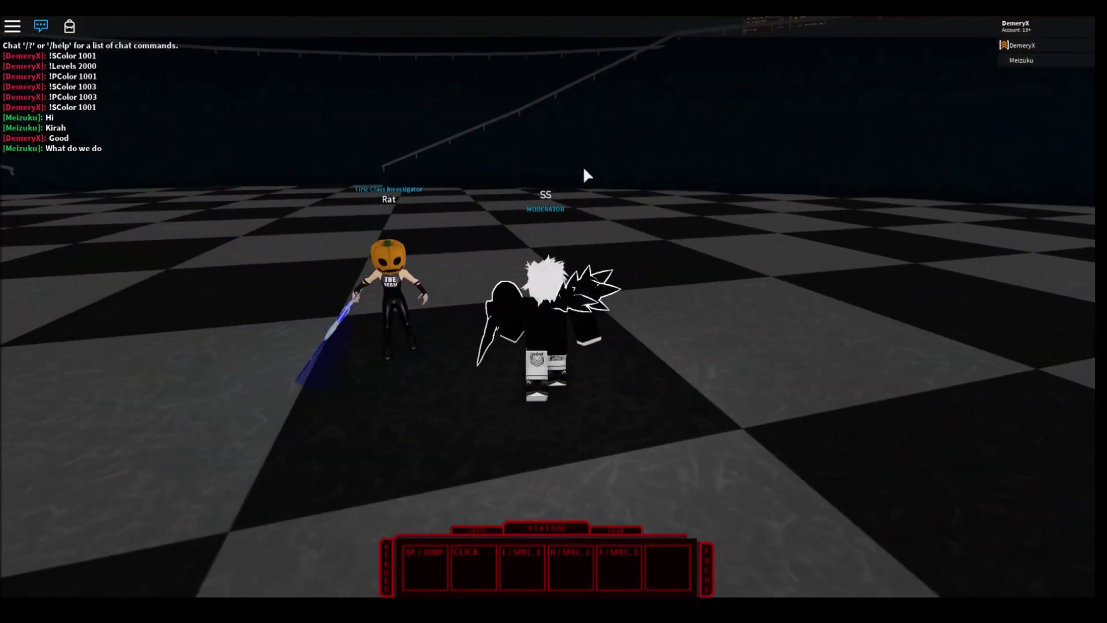
pyautogui.press('w')
pyautogui.press('/')
pyautogui.write("I'm gonna showcase")
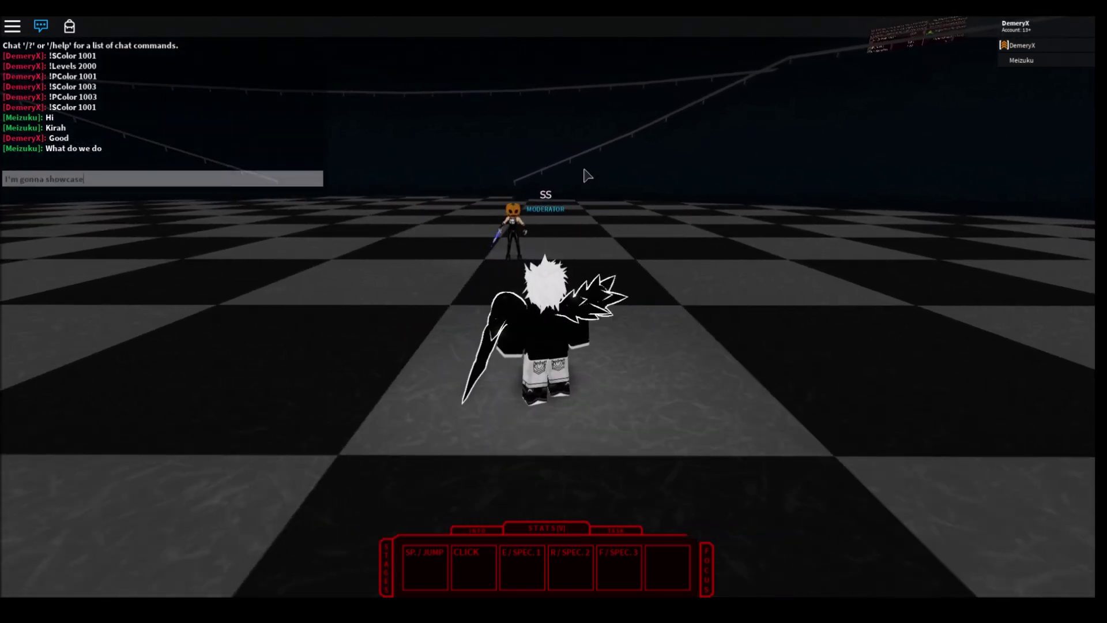
pyautogui.press('Return')
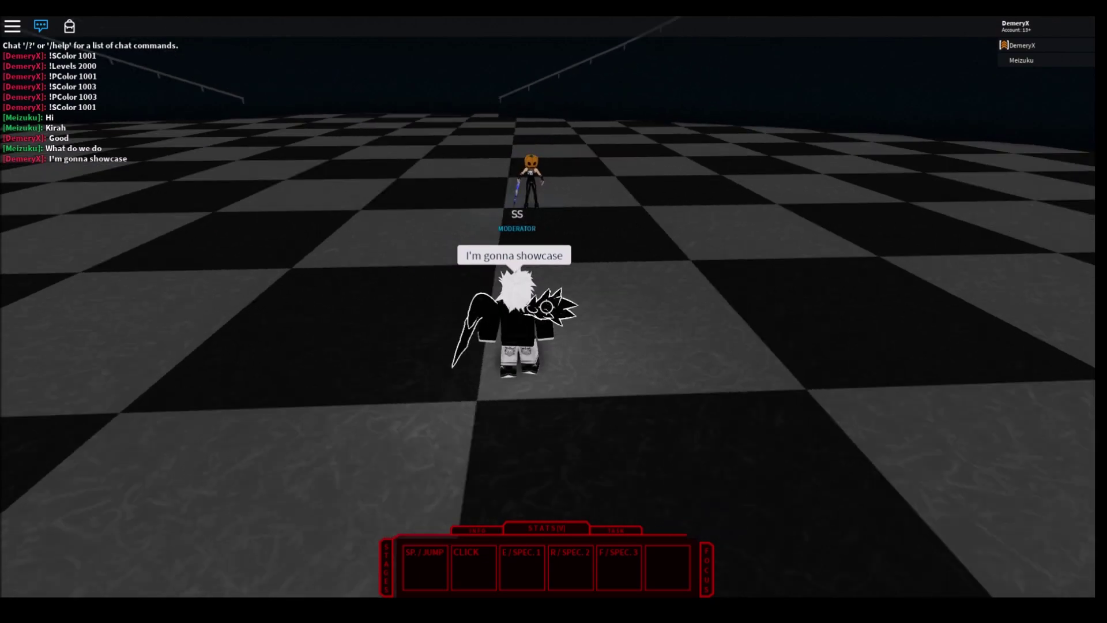
# Demonstrate Eto1's R and F special attacks with jumps near the other player.
pyautogui.press('w')
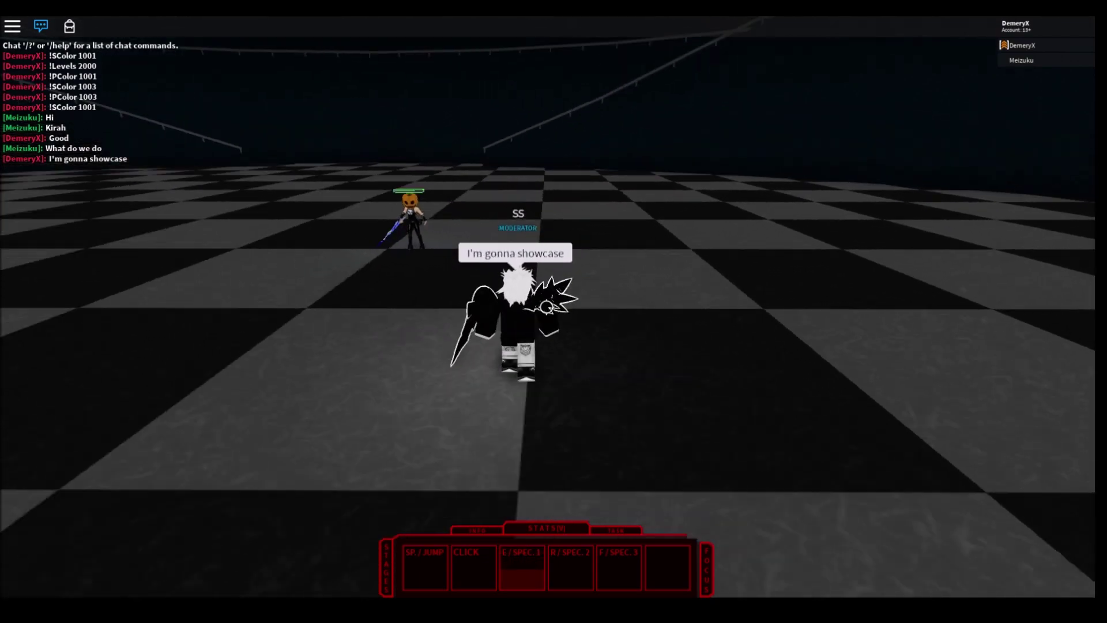
pyautogui.press('w')
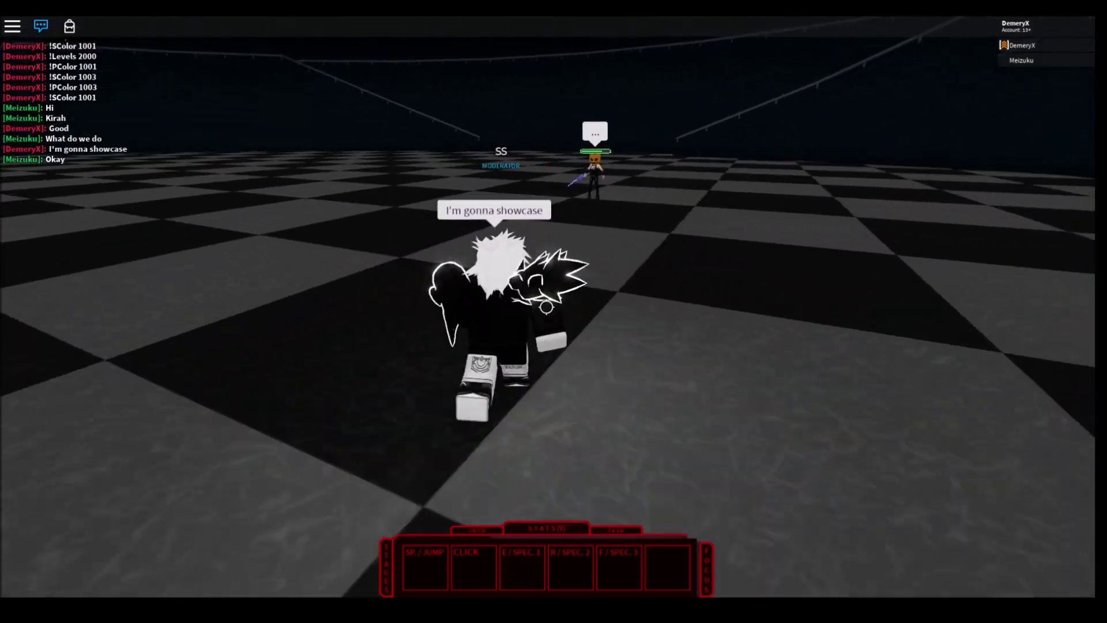
pyautogui.press('r')
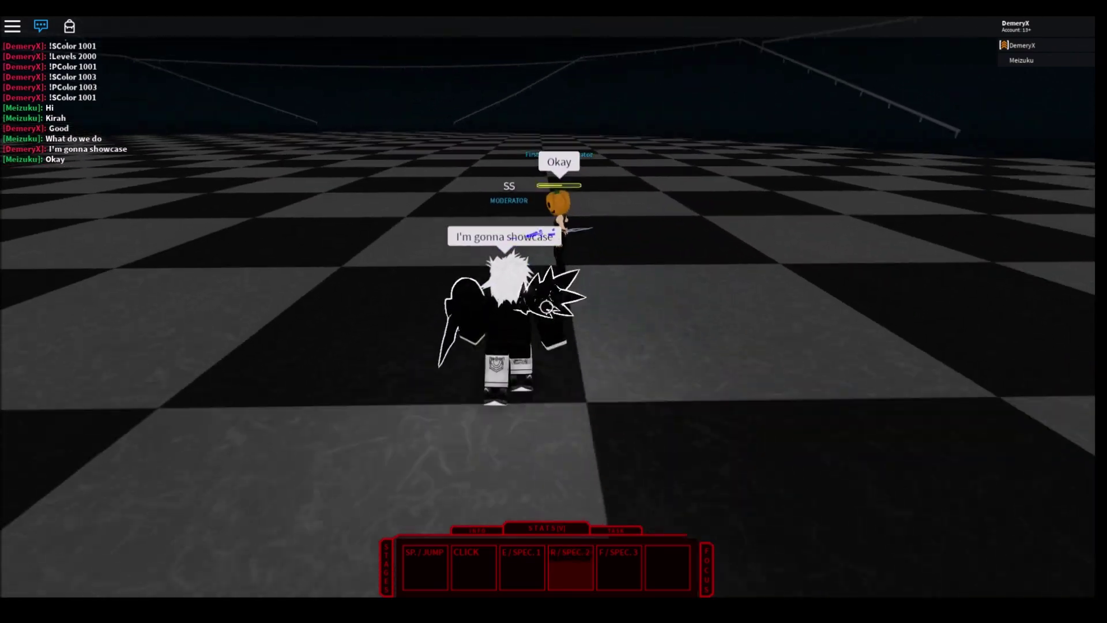
pyautogui.press('space')
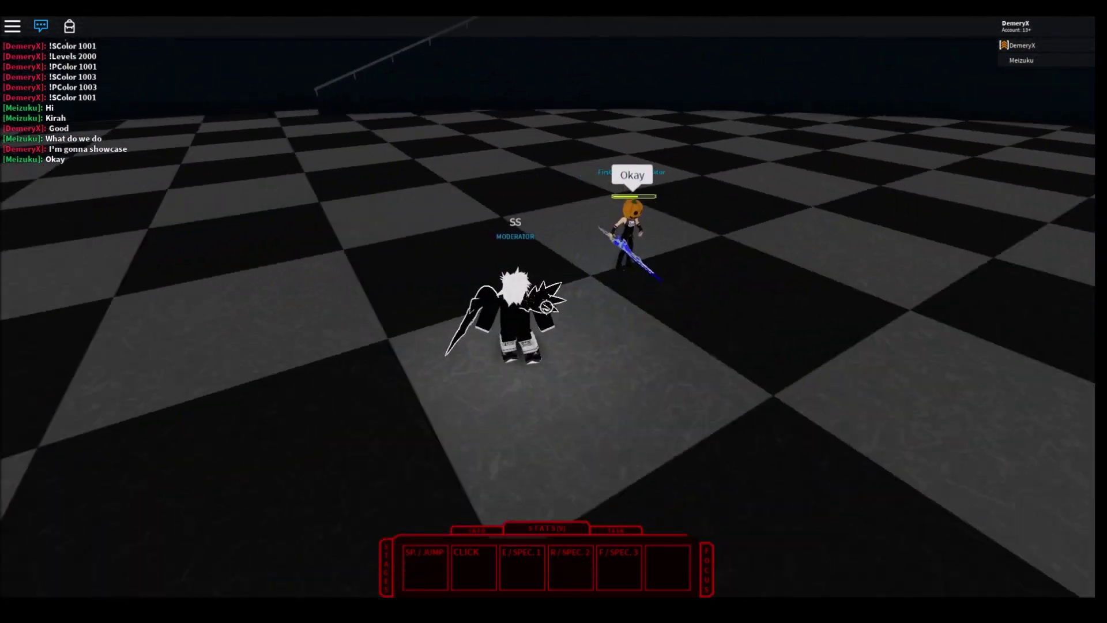
pyautogui.press('f')
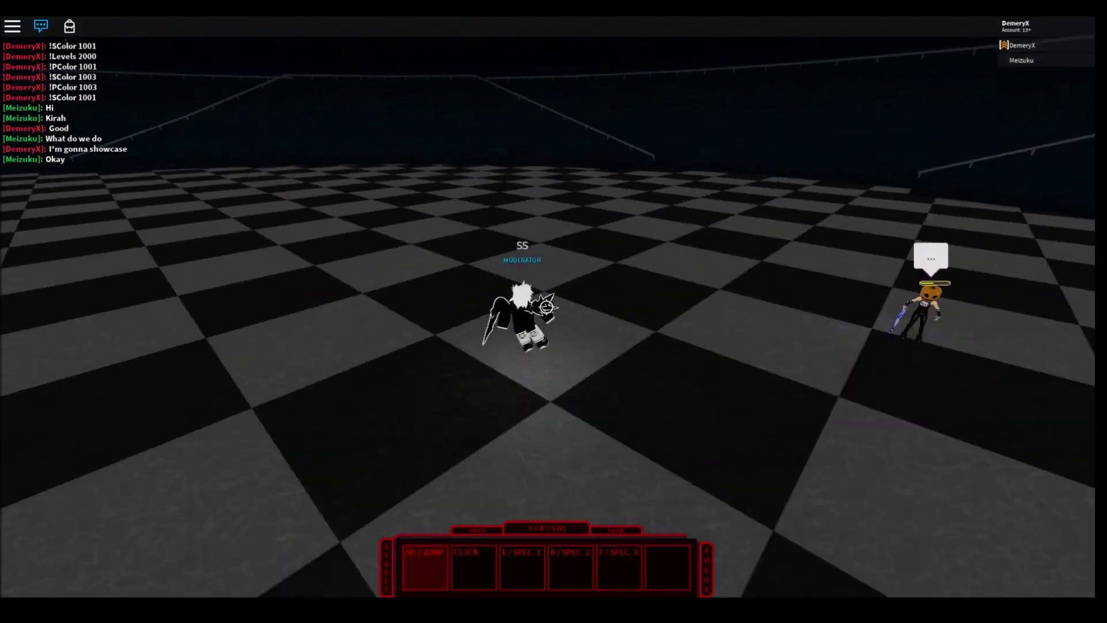
pyautogui.press('space')
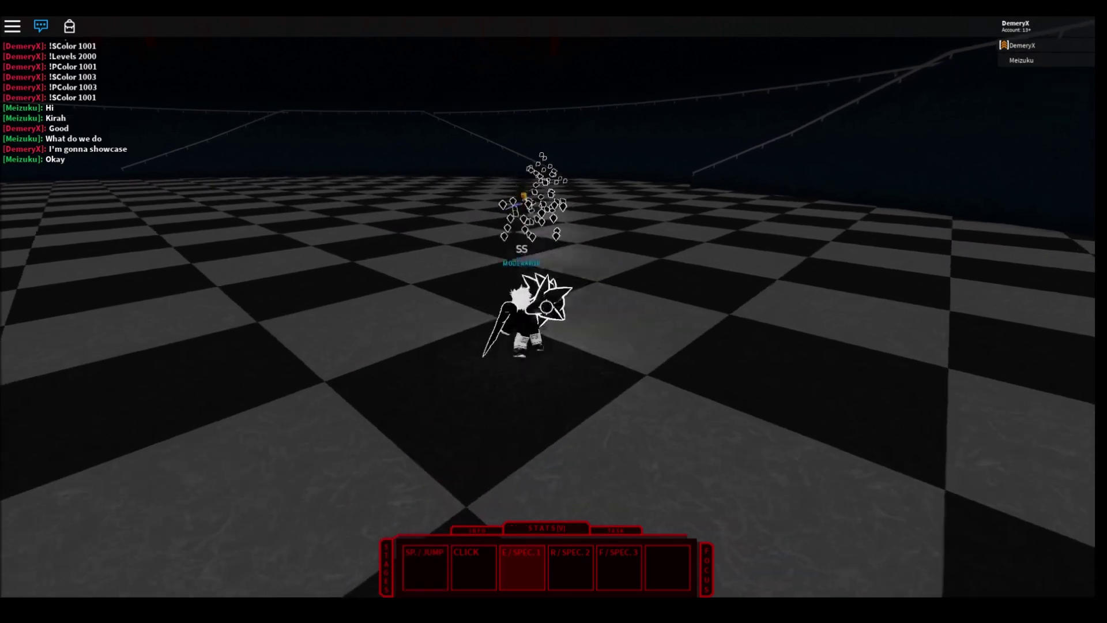
pyautogui.press('r')
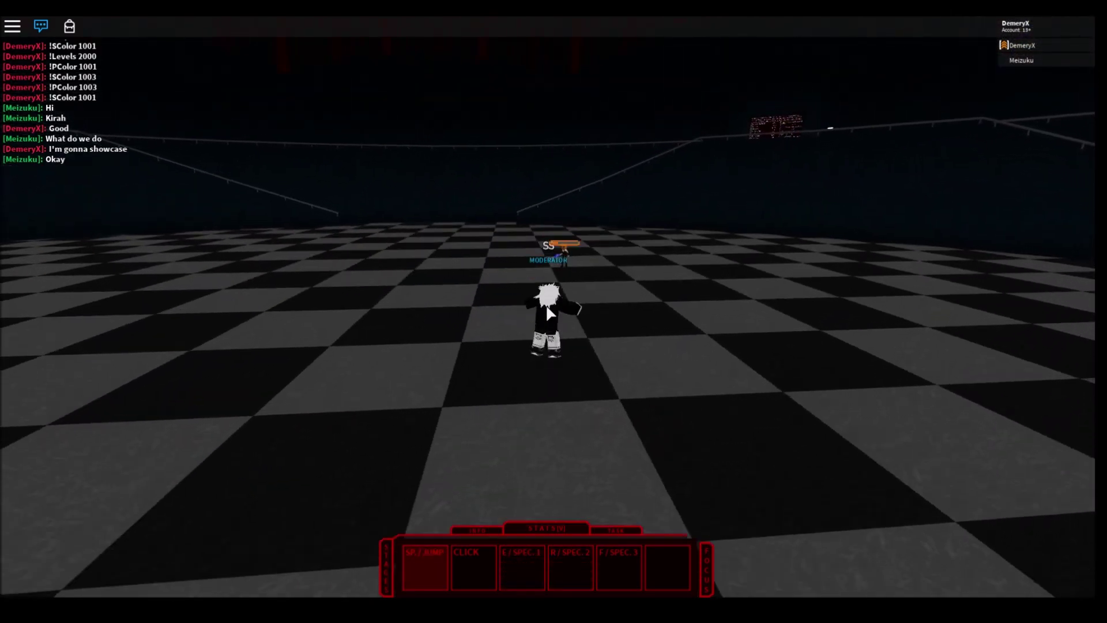
pyautogui.press('shift')
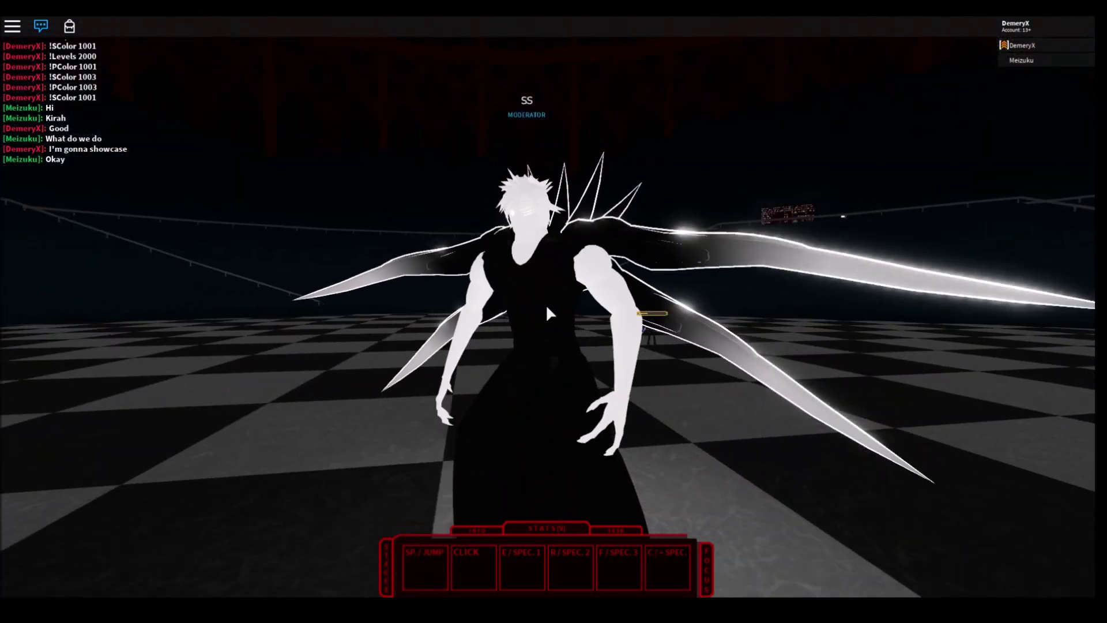
# Jump and toggle Shift-lock while moving the winged EtoK1 form around the arena.
pyautogui.press('space')
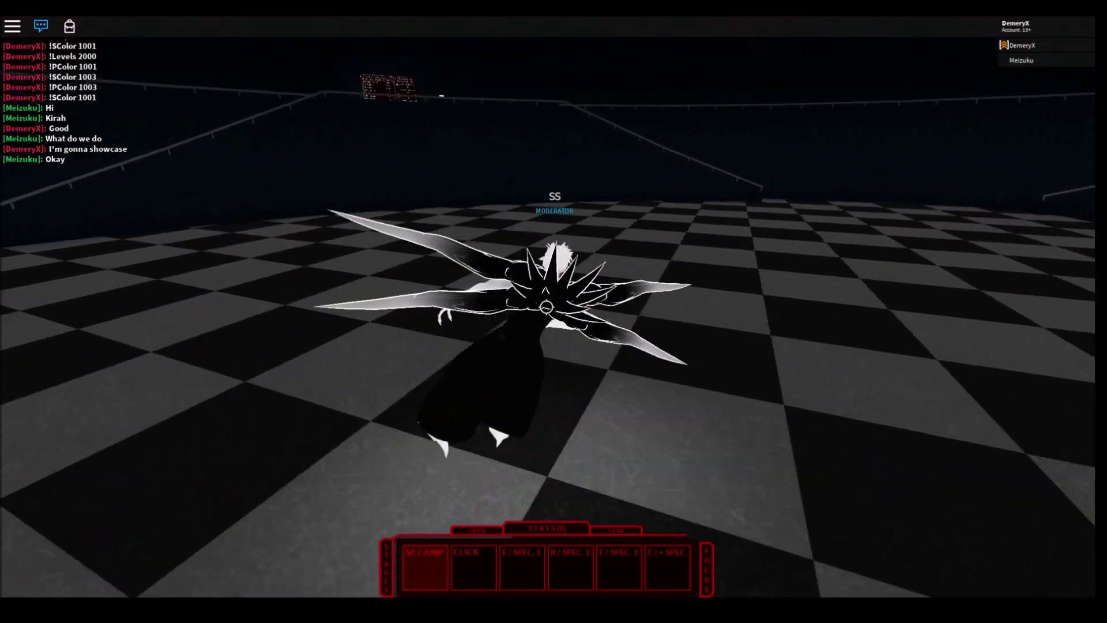
pyautogui.press('shift')
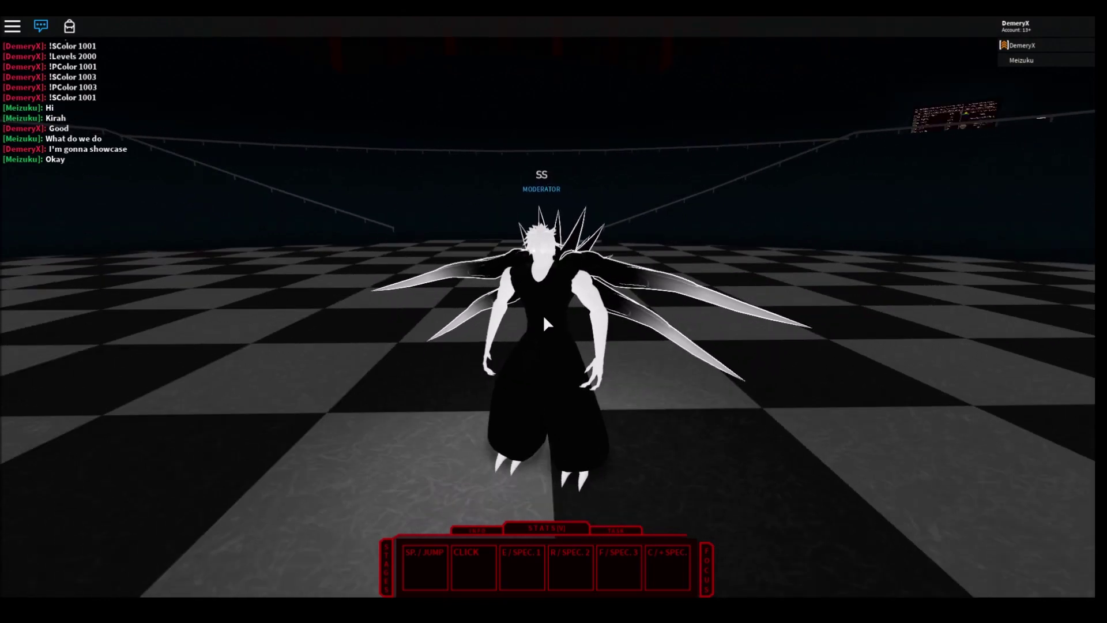
pyautogui.press('shift')
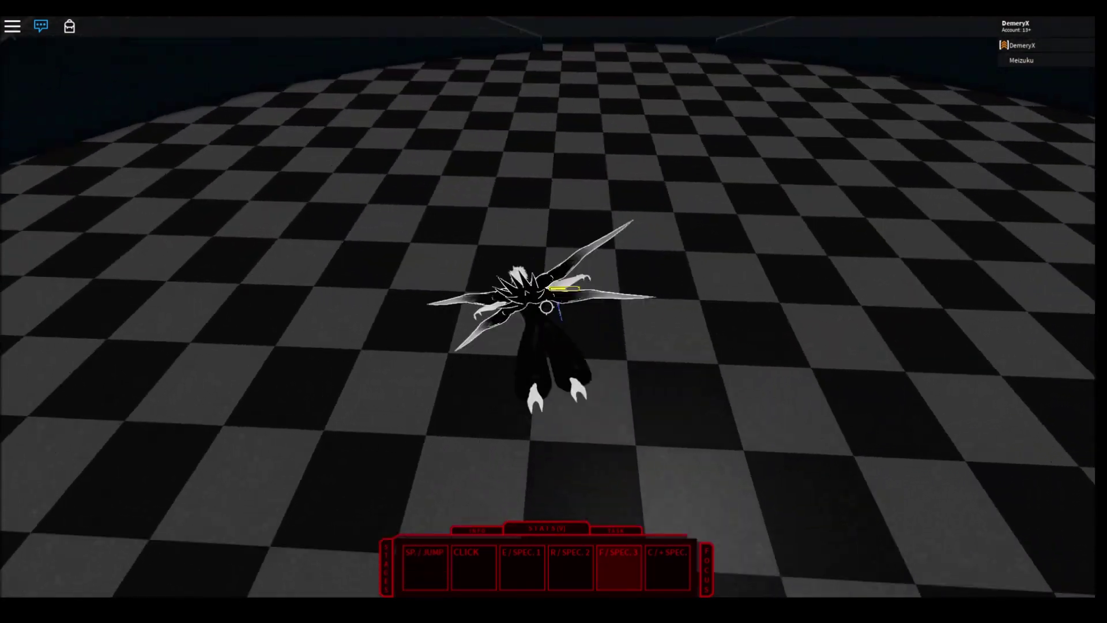
pyautogui.press('space')
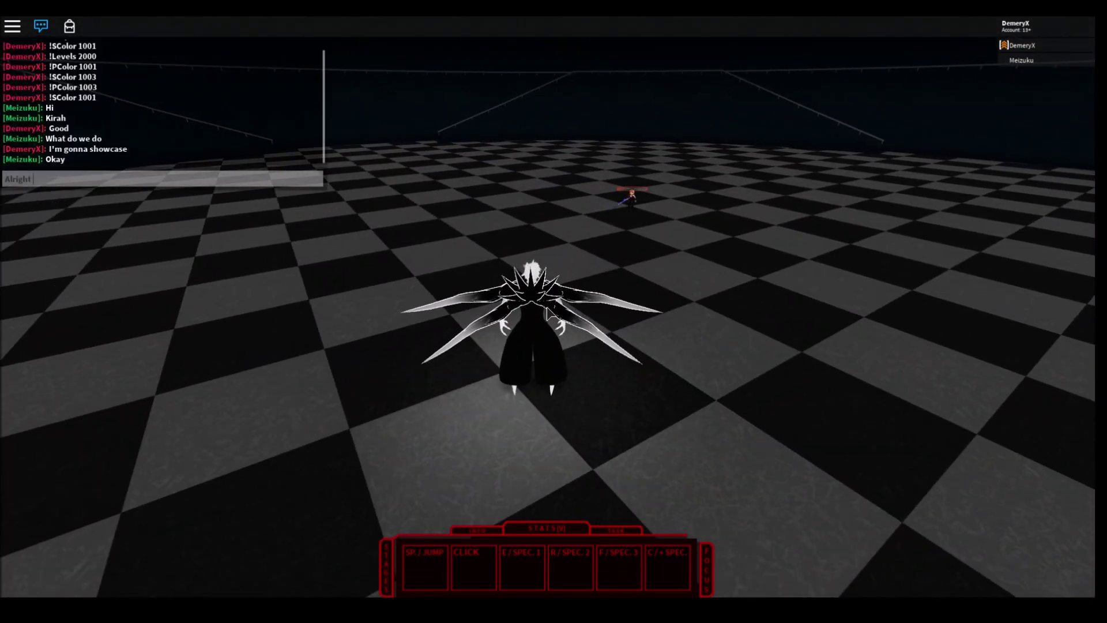
pyautogui.write('Alright 1v1')
# Send 'Alright 1v1' in chat and jump around to reposition.
pyautogui.press('Return')
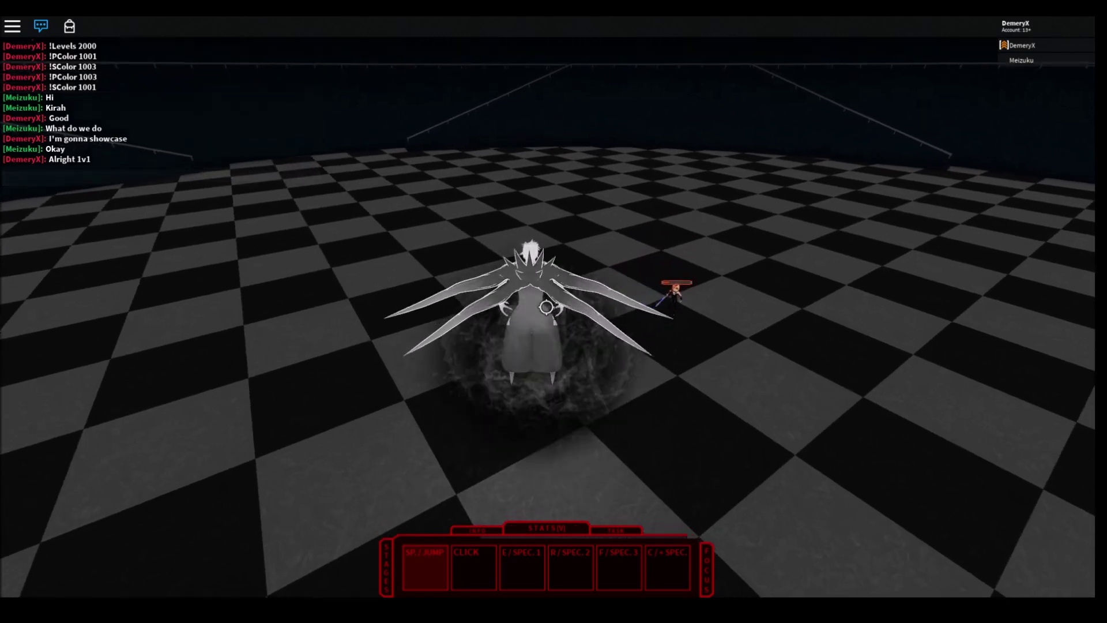
pyautogui.press('space')
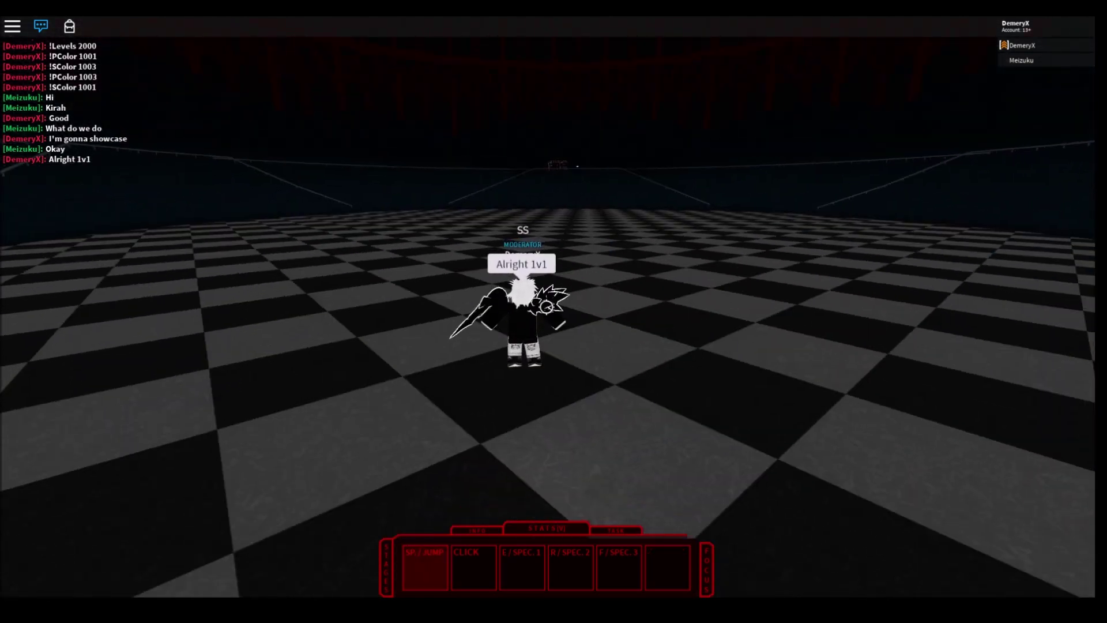
pyautogui.press('s')
pyautogui.scroll(3, 550, 315)
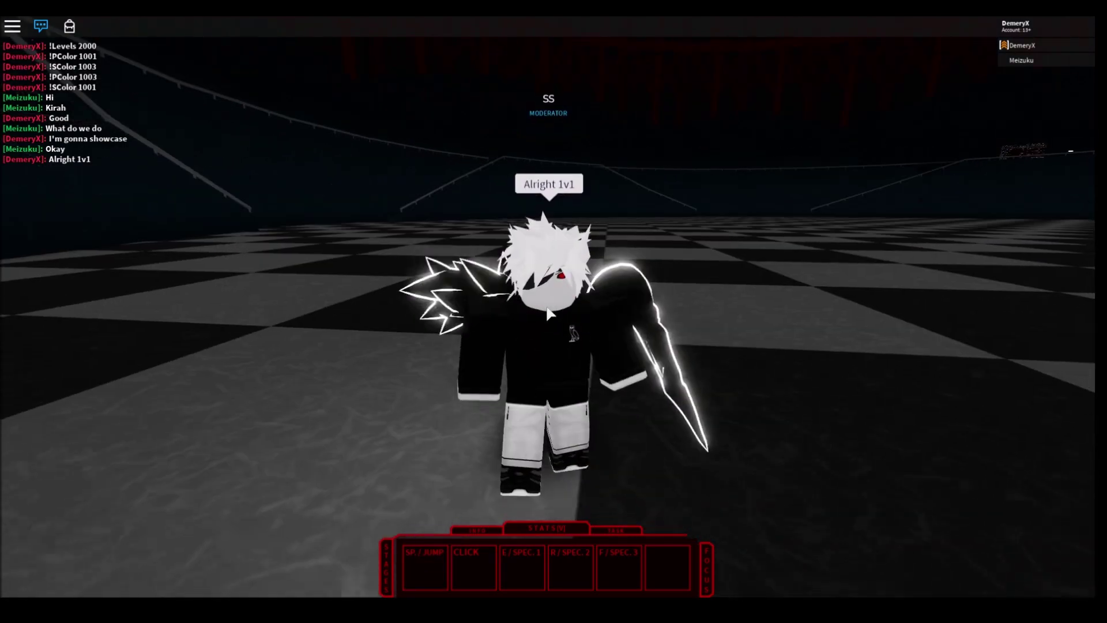
pyautogui.press('w')
pyautogui.scroll(-5, 546, 304)
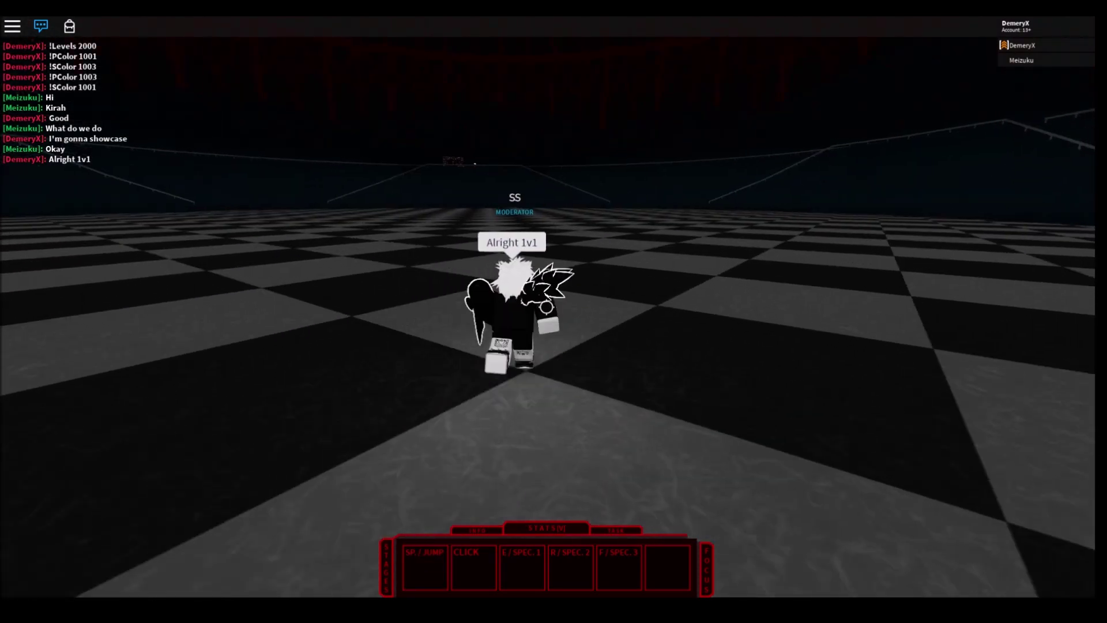
pyautogui.press('space')
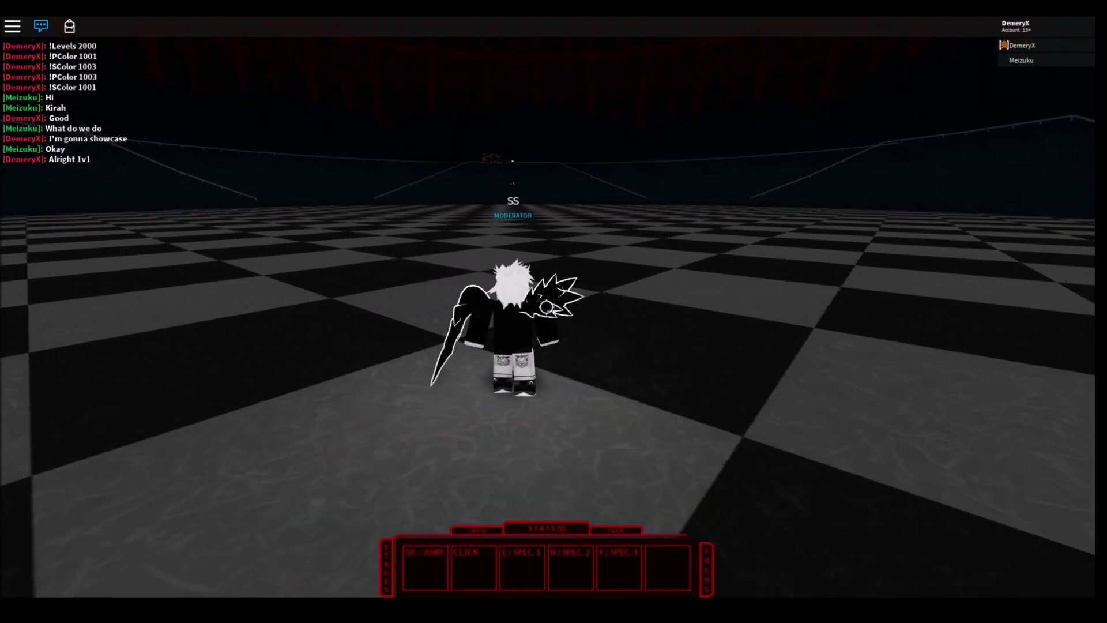
# Warm up with two basic sword-swing attacks.
pyautogui.click(546, 303)
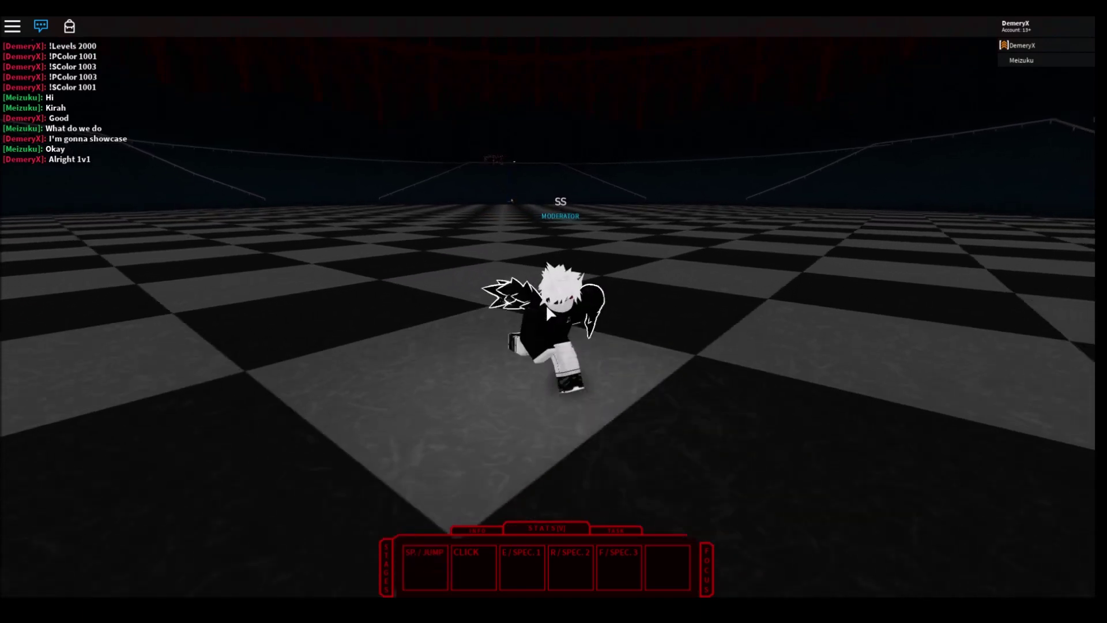
pyautogui.click(546, 304)
pyautogui.press('/')
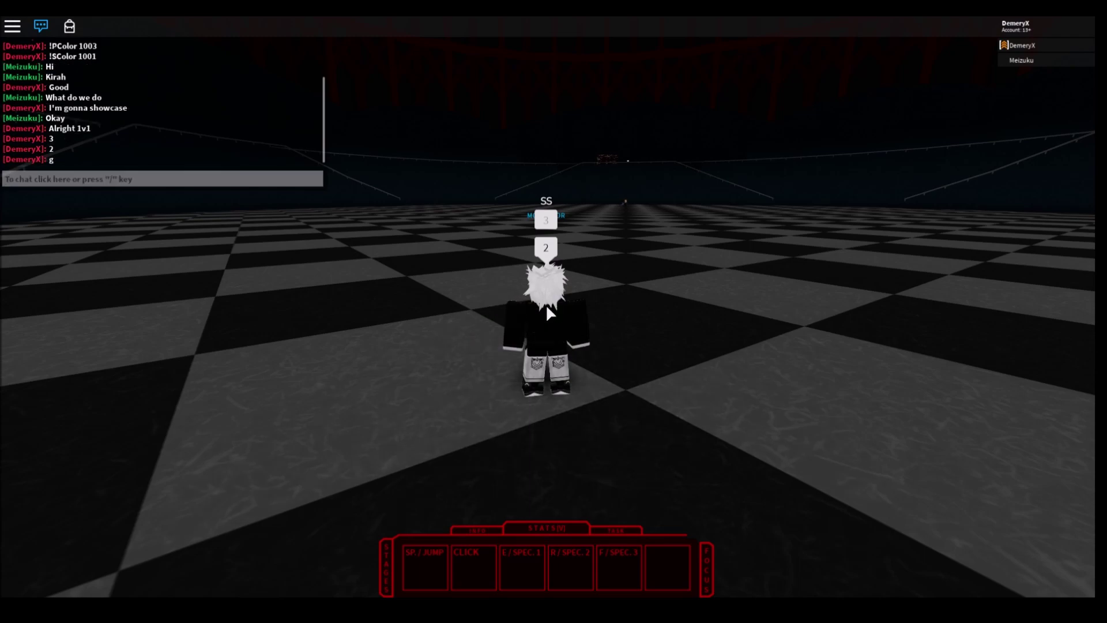
pyautogui.write('go')
# Post 'go' in chat and open the fight with E, R and F spike attacks.
pyautogui.press('Return')
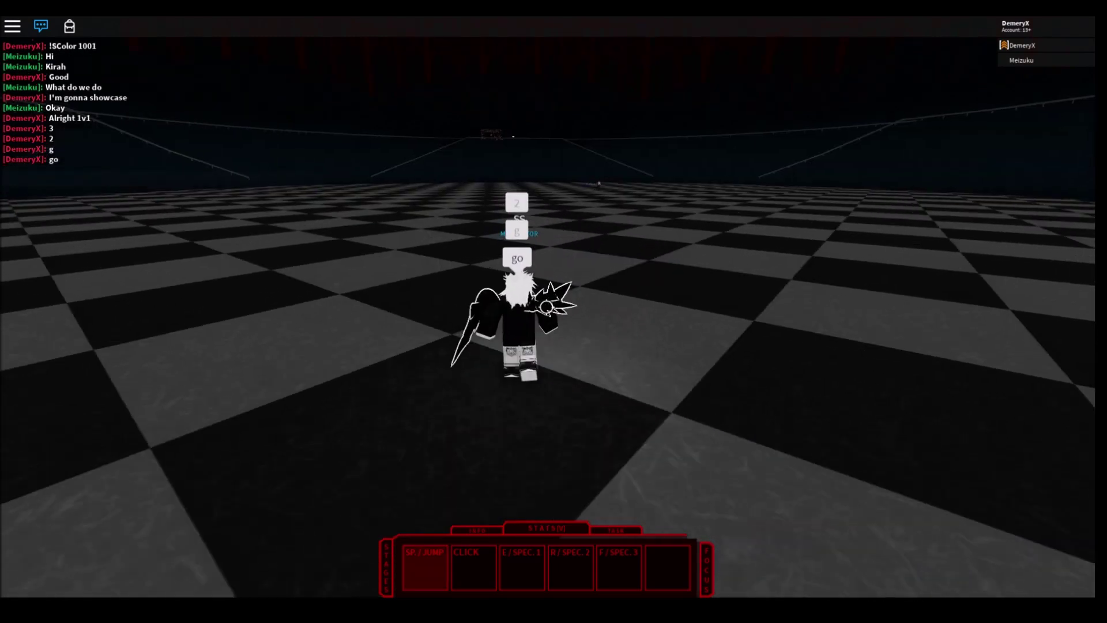
pyautogui.press('e')
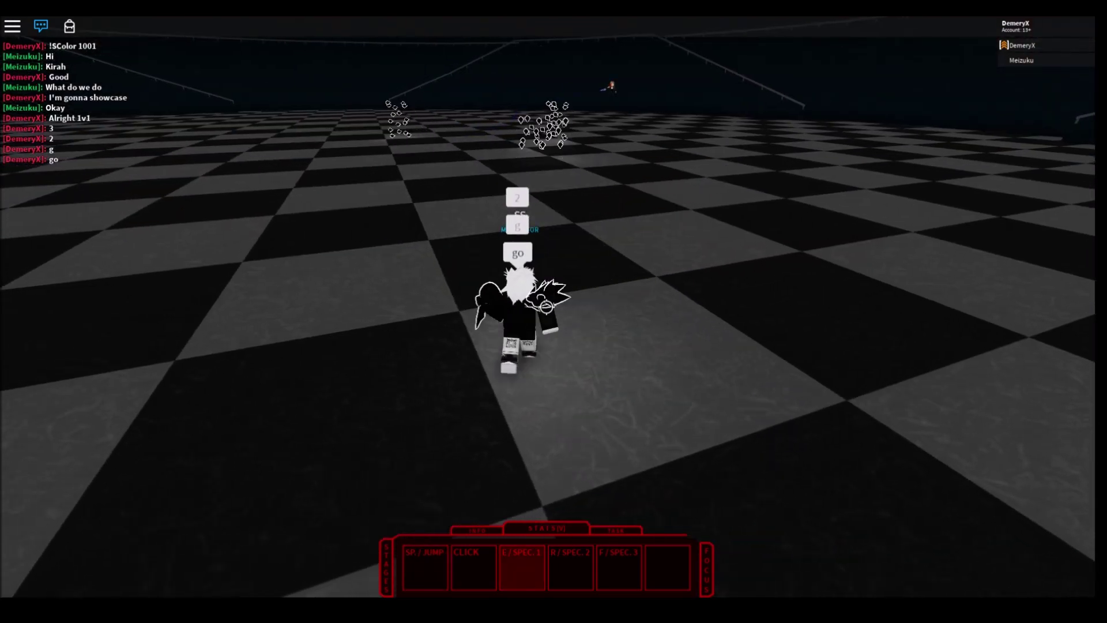
pyautogui.press('r')
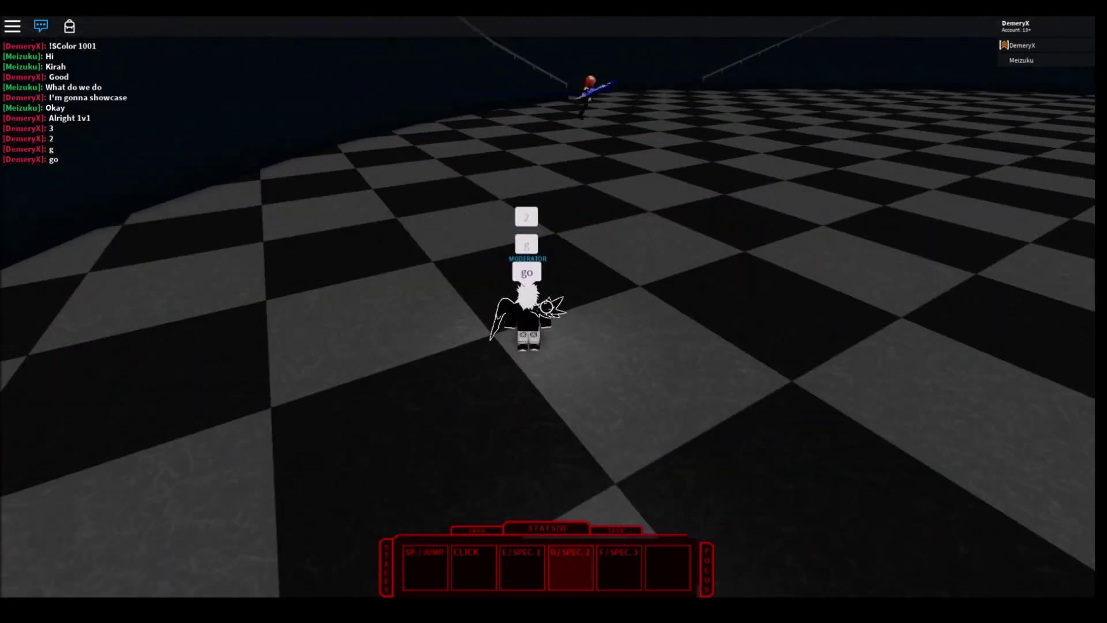
pyautogui.press('f')
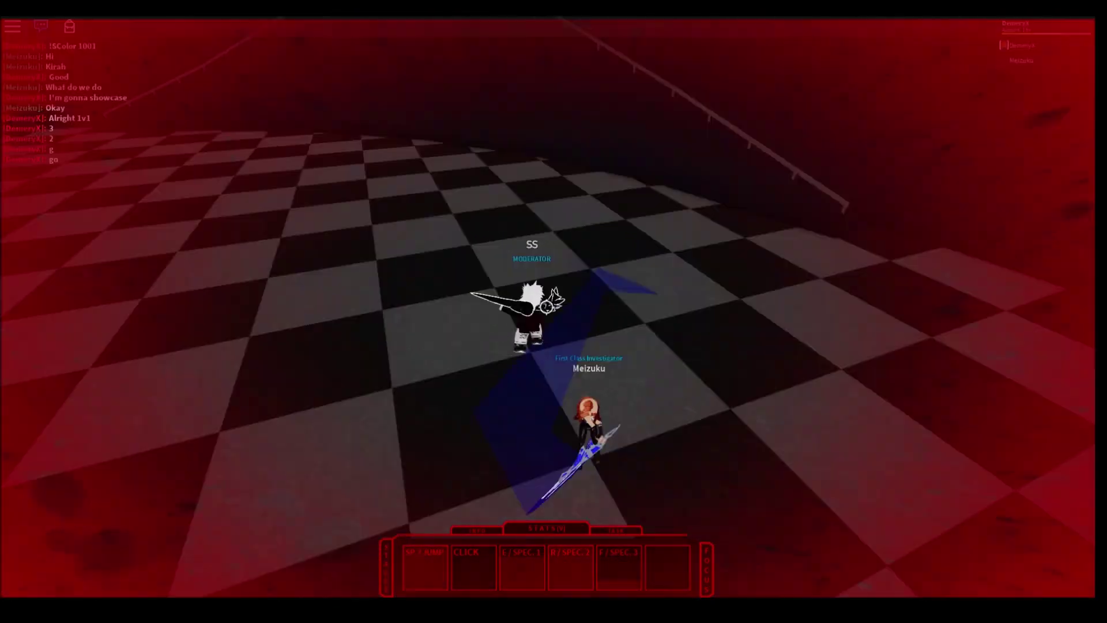
pyautogui.press('f')
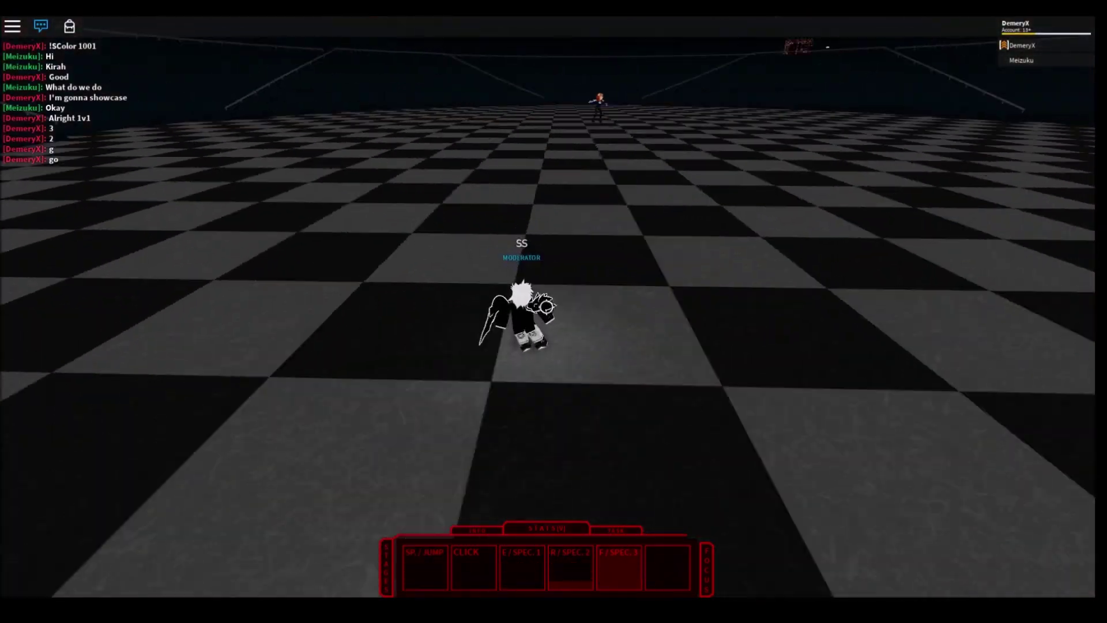
pyautogui.press('e')
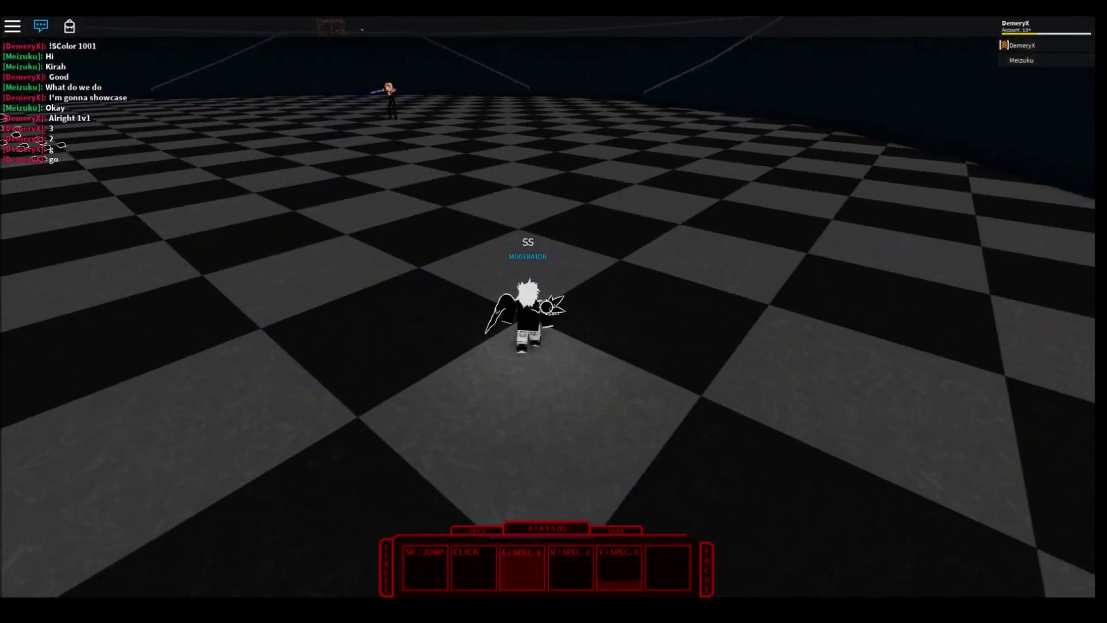
# Keep hitting the opponent with spike bursts and E ice crescents.
pyautogui.press('r')
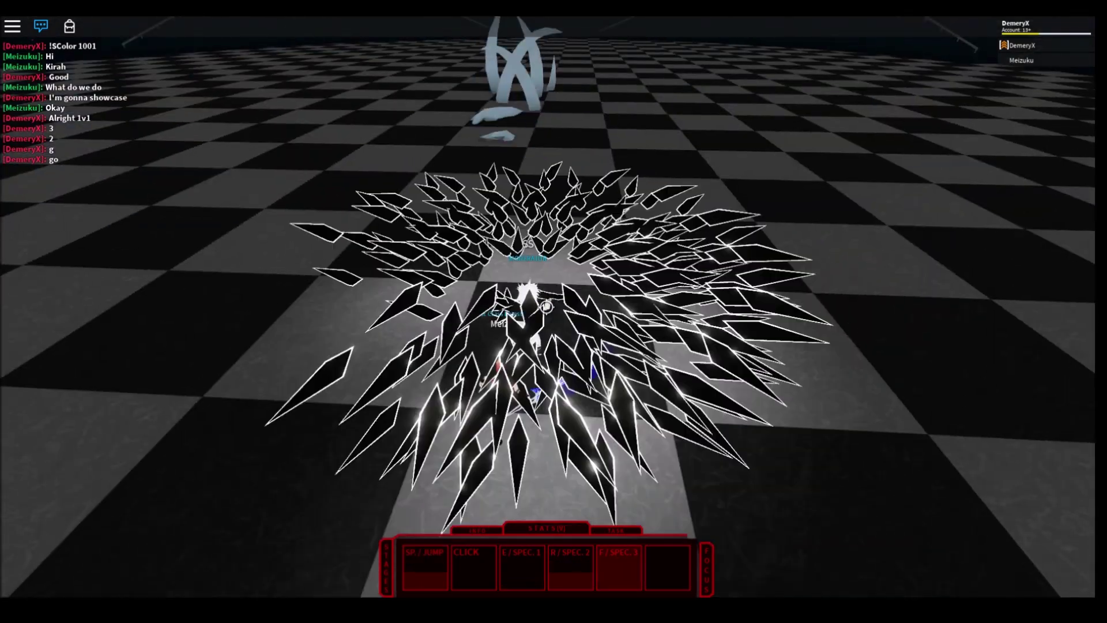
pyautogui.press('f')
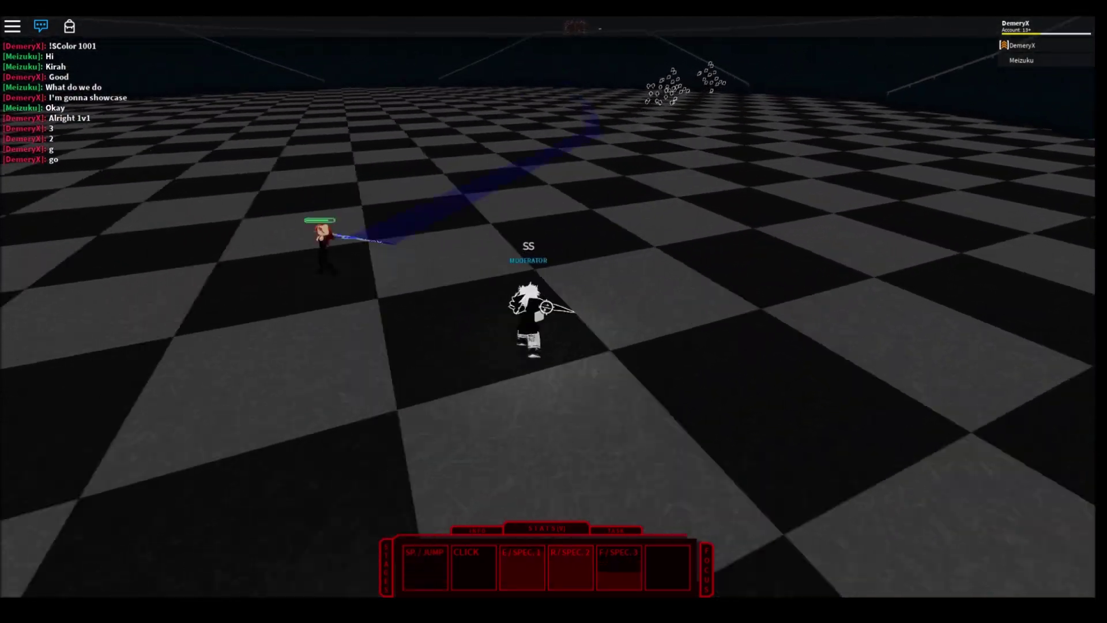
pyautogui.press('e')
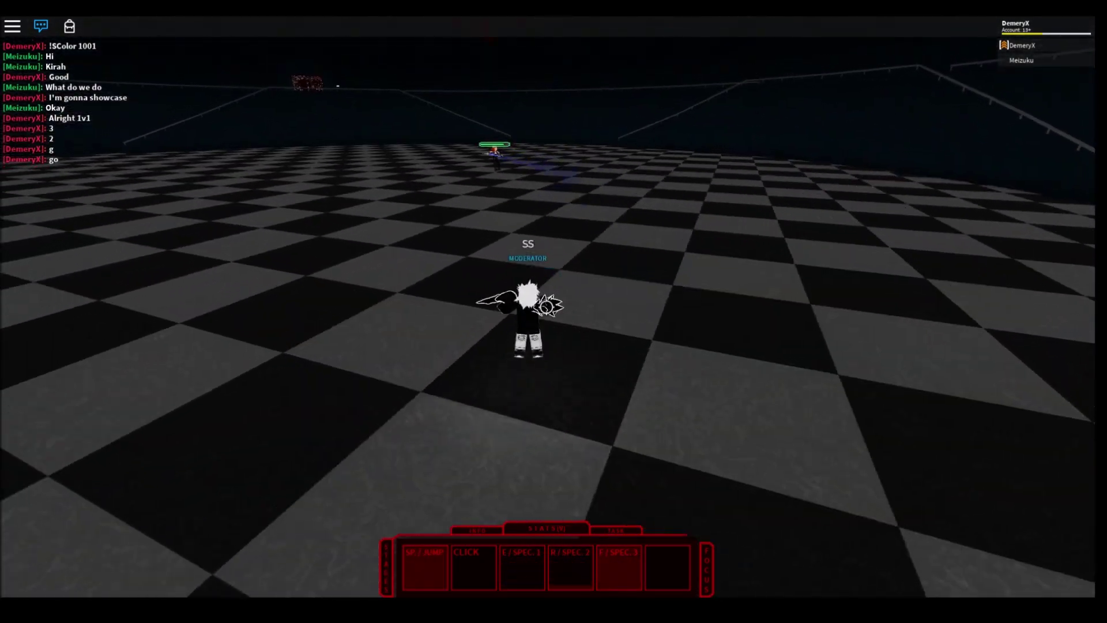
pyautogui.press('e')
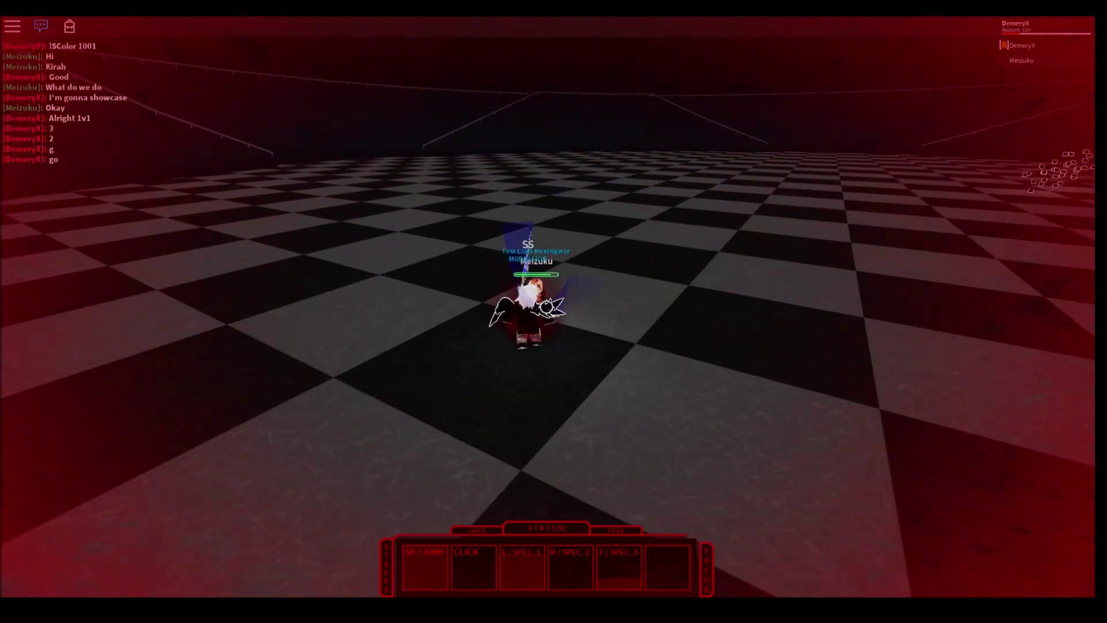
pyautogui.press('e')
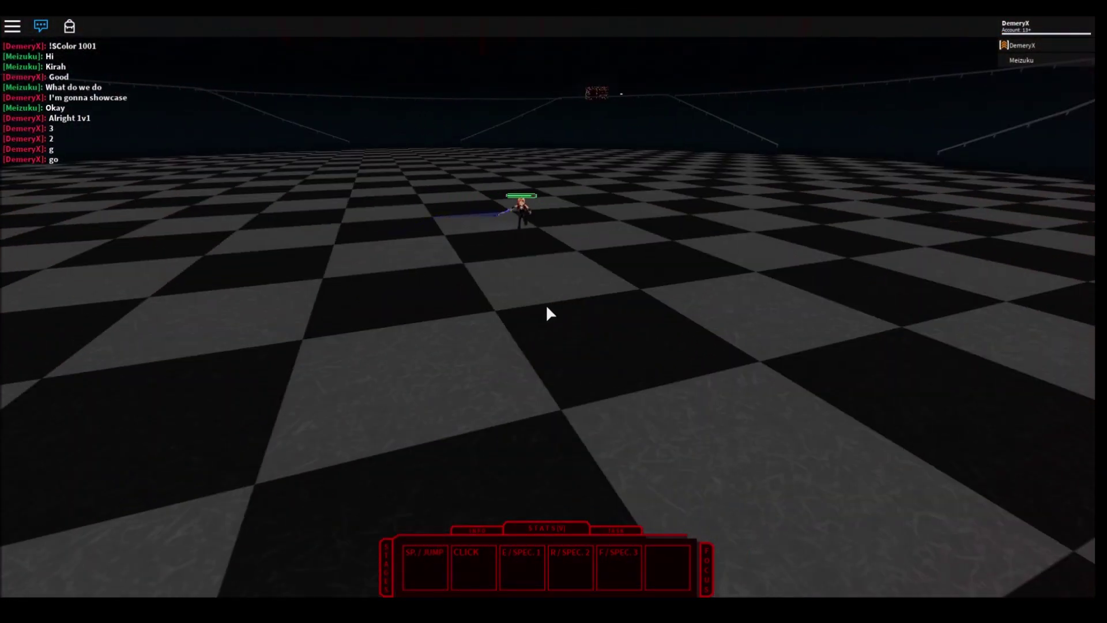
# Post 'Gg' in chat and walk forward.
pyautogui.press('/')
pyautogui.write('Gg')
pyautogui.press('Return')
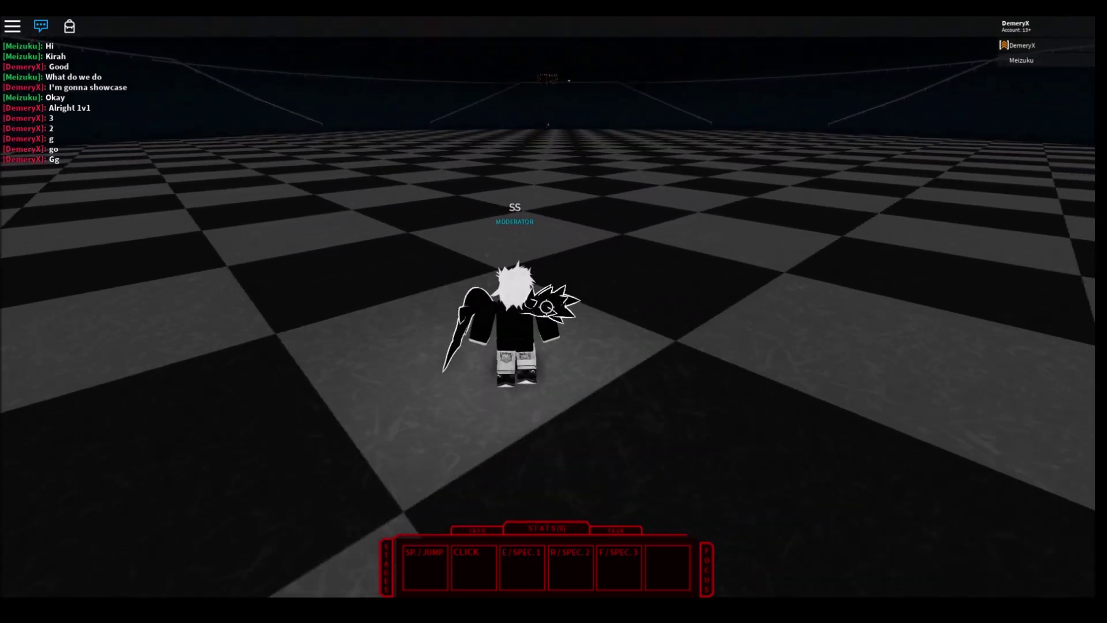
pyautogui.press('w')
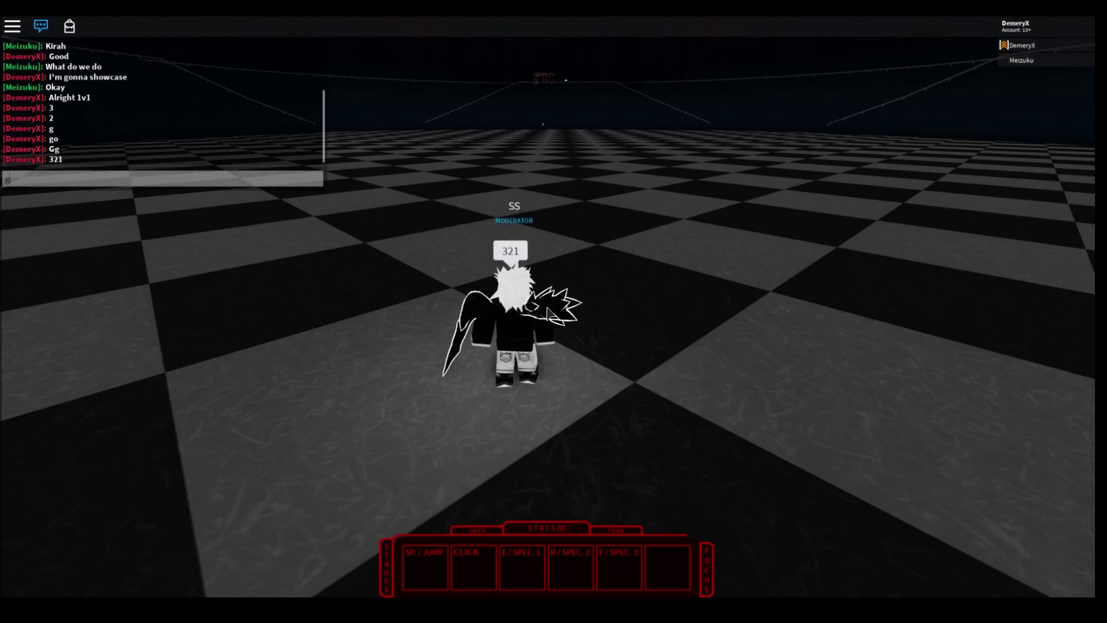
# Jump and use F ice-spike bursts mid-air.
pyautogui.press('space')
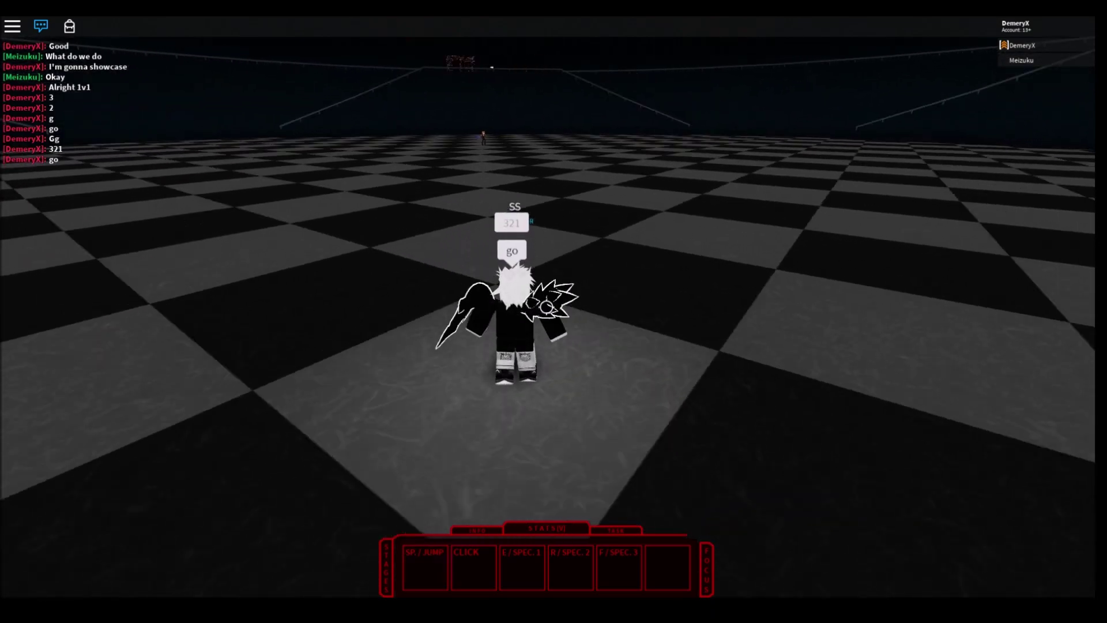
pyautogui.press('space')
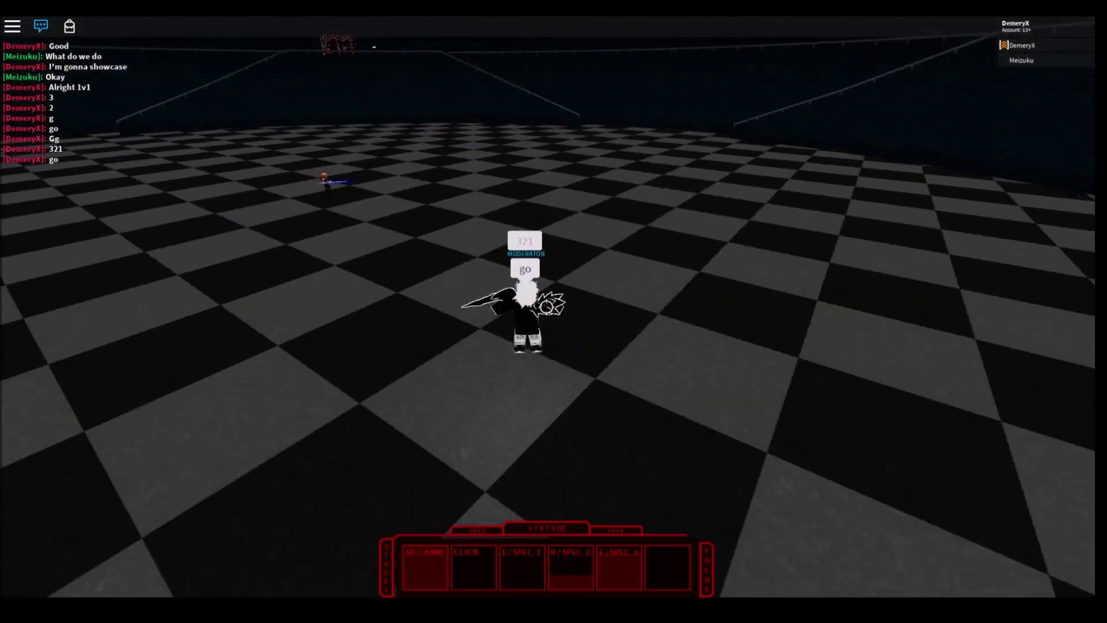
pyautogui.press('f')
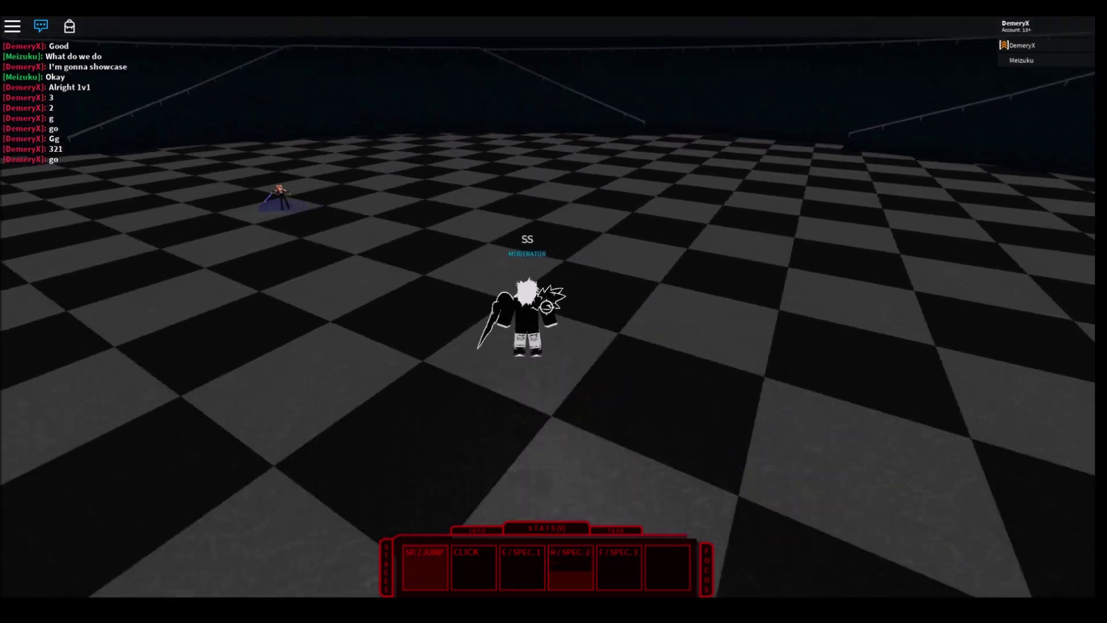
pyautogui.press('f')
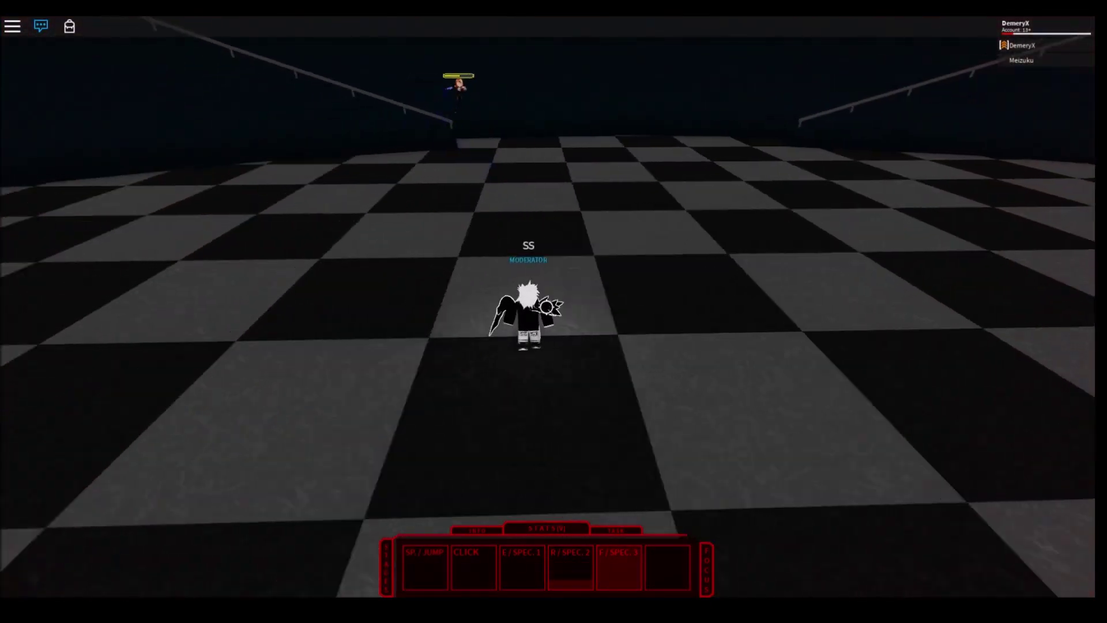
# Spam E spike volleys, R tendril attacks and an F blade attack on the opponent.
pyautogui.press('e')
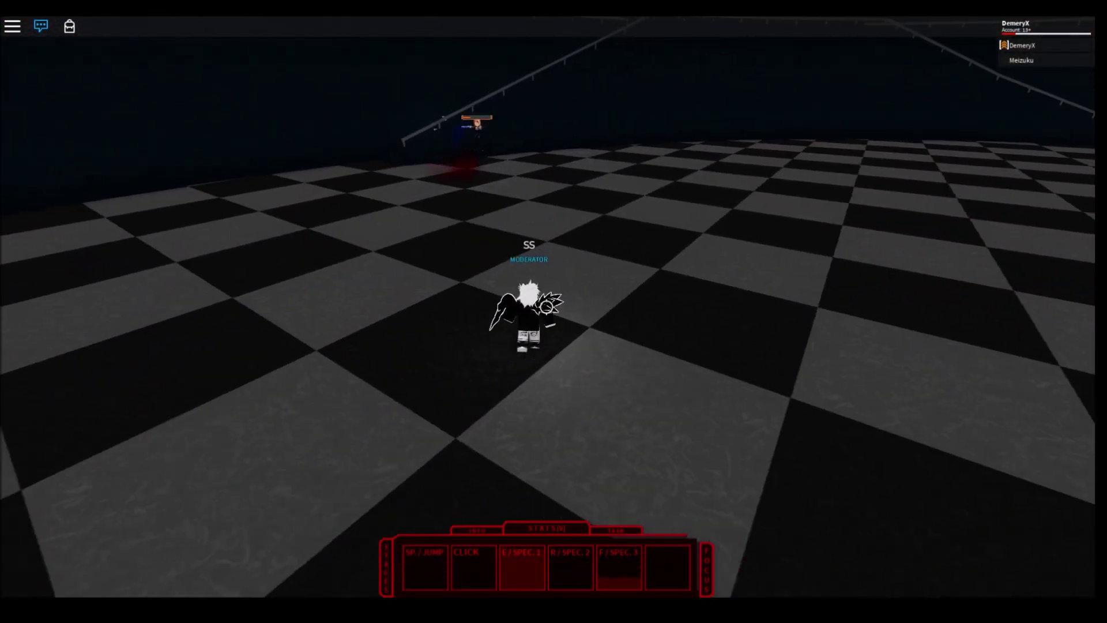
pyautogui.press('r')
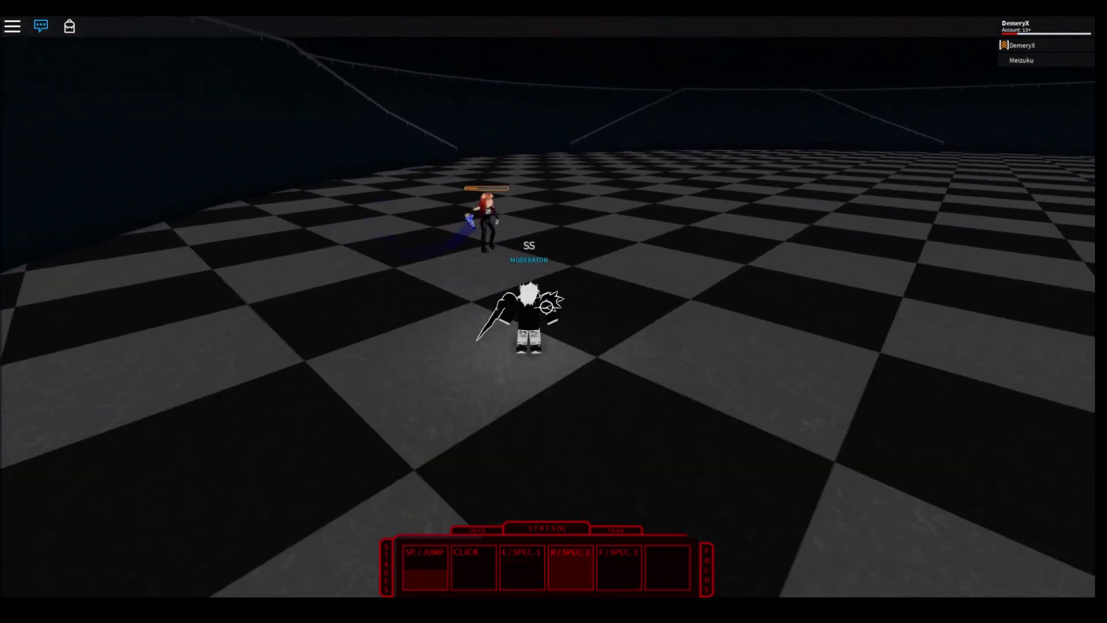
pyautogui.press('e')
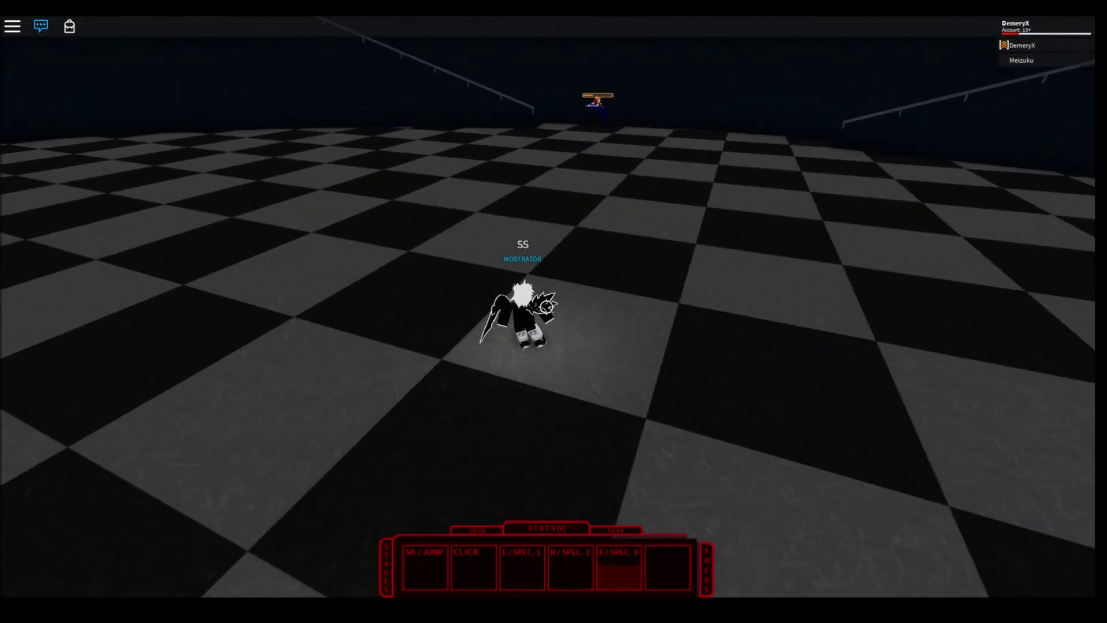
pyautogui.press('r')
pyautogui.press('e')
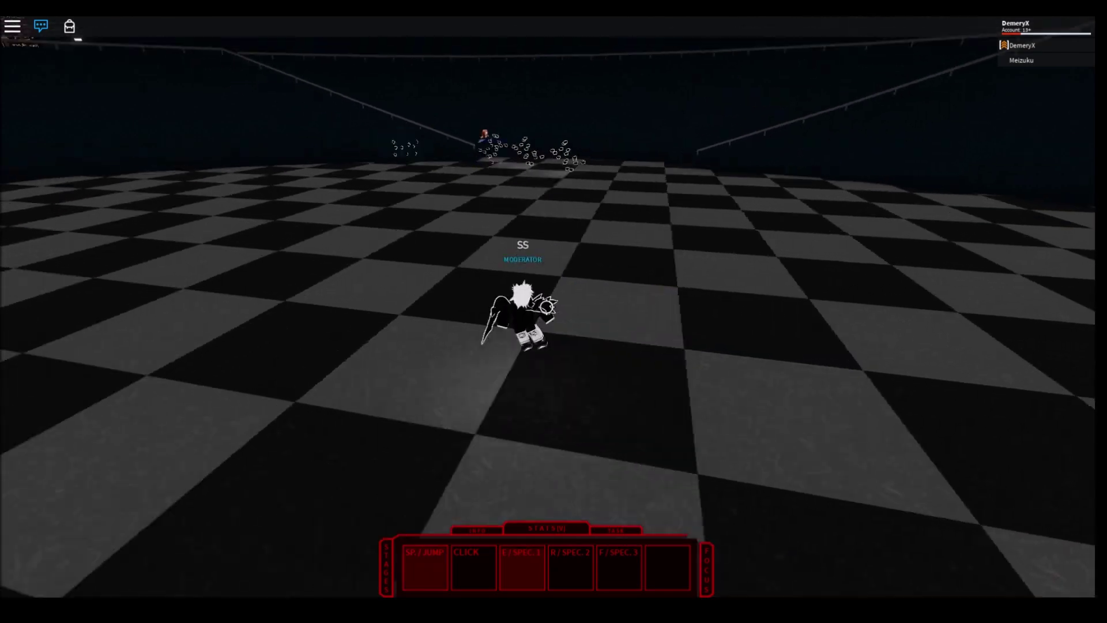
pyautogui.press('r')
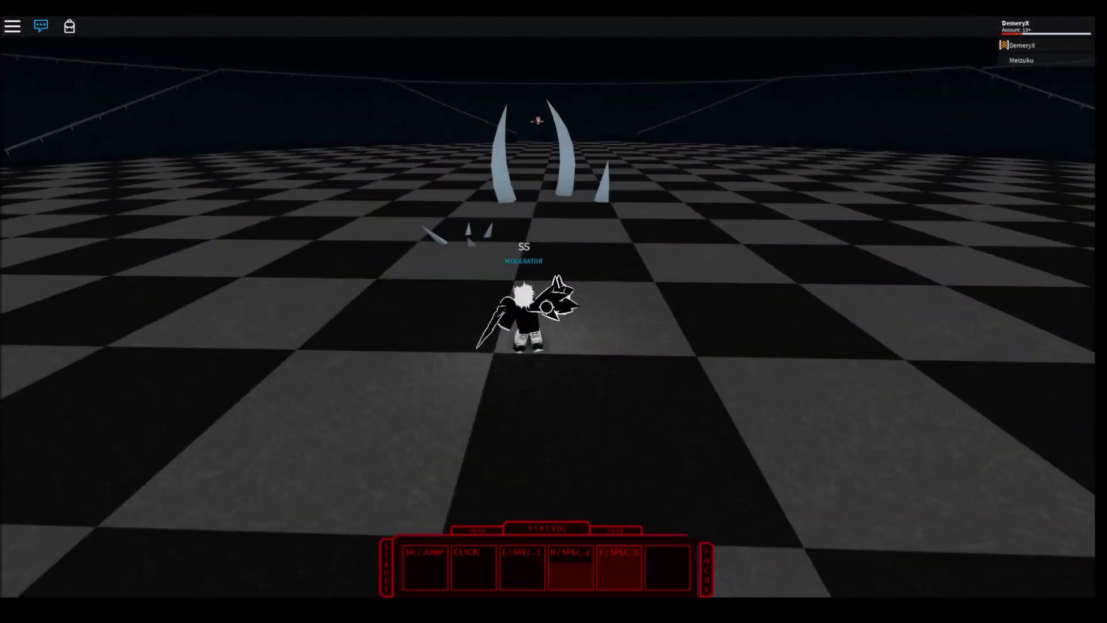
pyautogui.press('f')
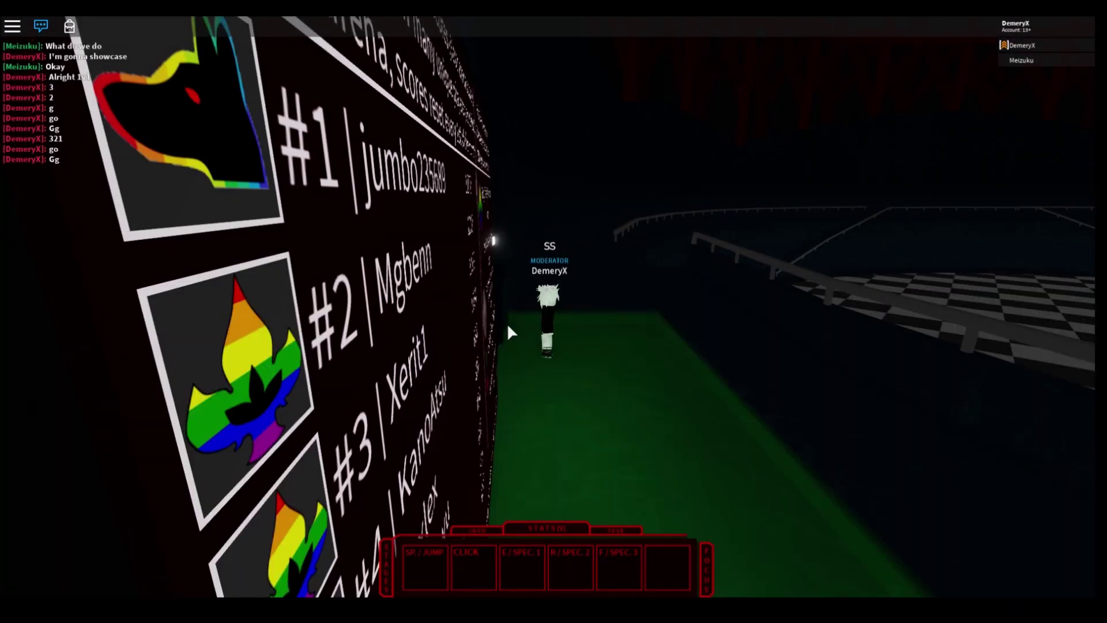
# Transform into the spiked bladed kagune stage and walk it forward.
pyautogui.press('t')
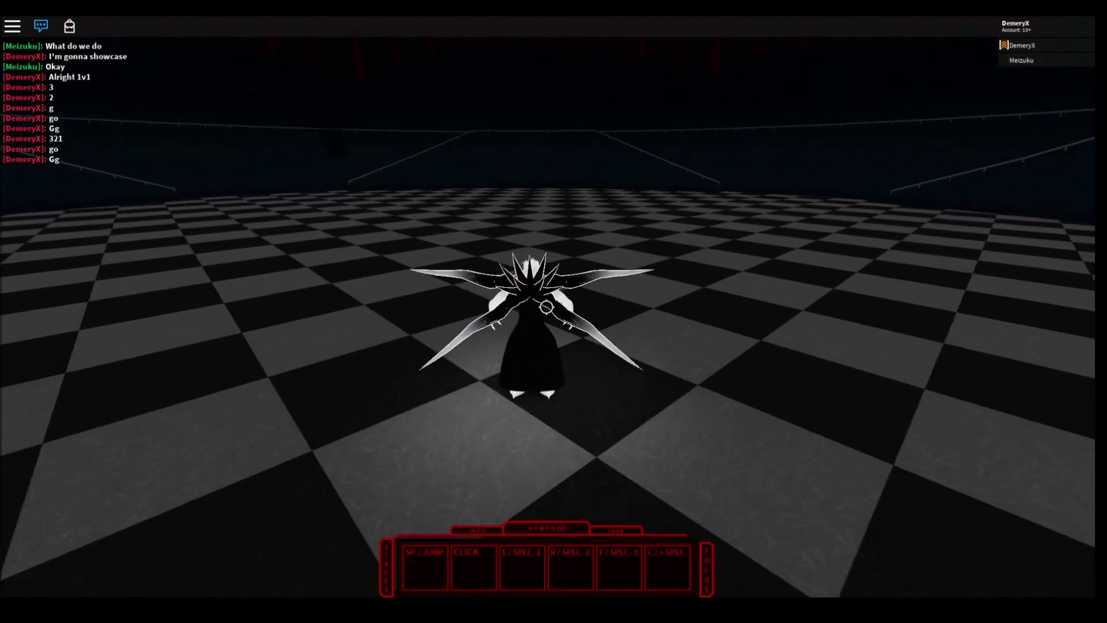
pyautogui.press('4')
pyautogui.press('w')
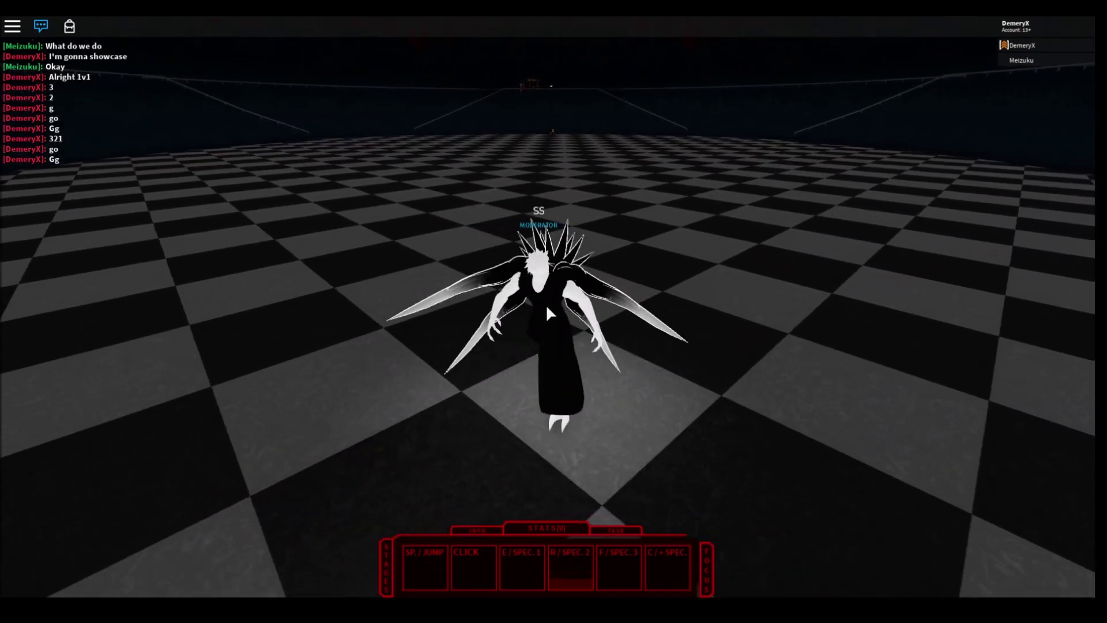
pyautogui.press('shift')
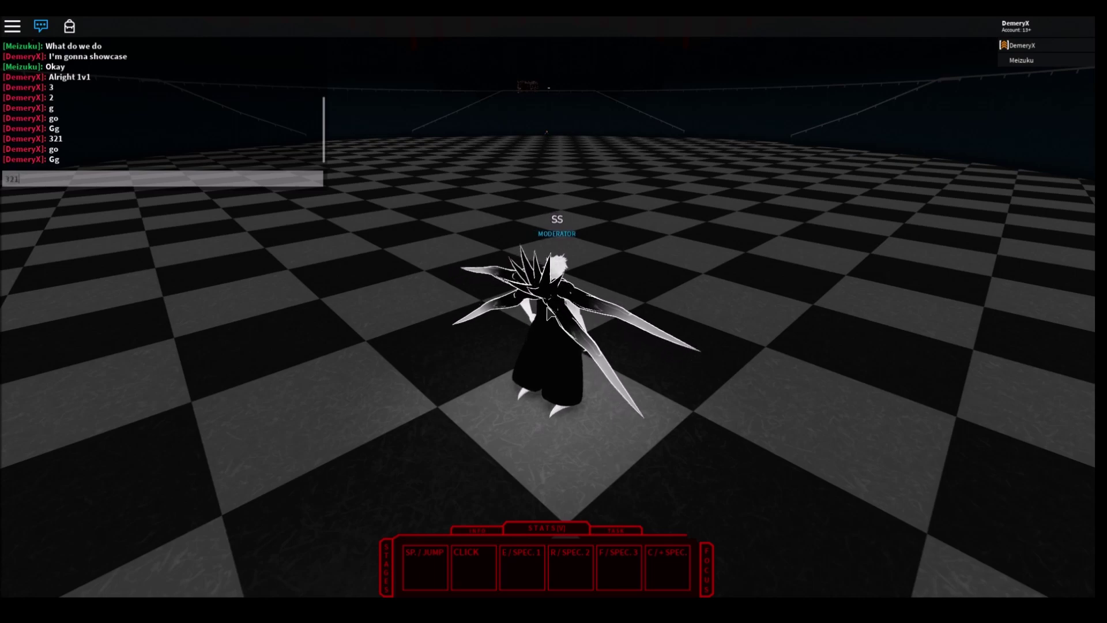
pyautogui.write('o')
# Send 'go' and open the duel with E, R and F ice-spike attacks.
pyautogui.press('Return')
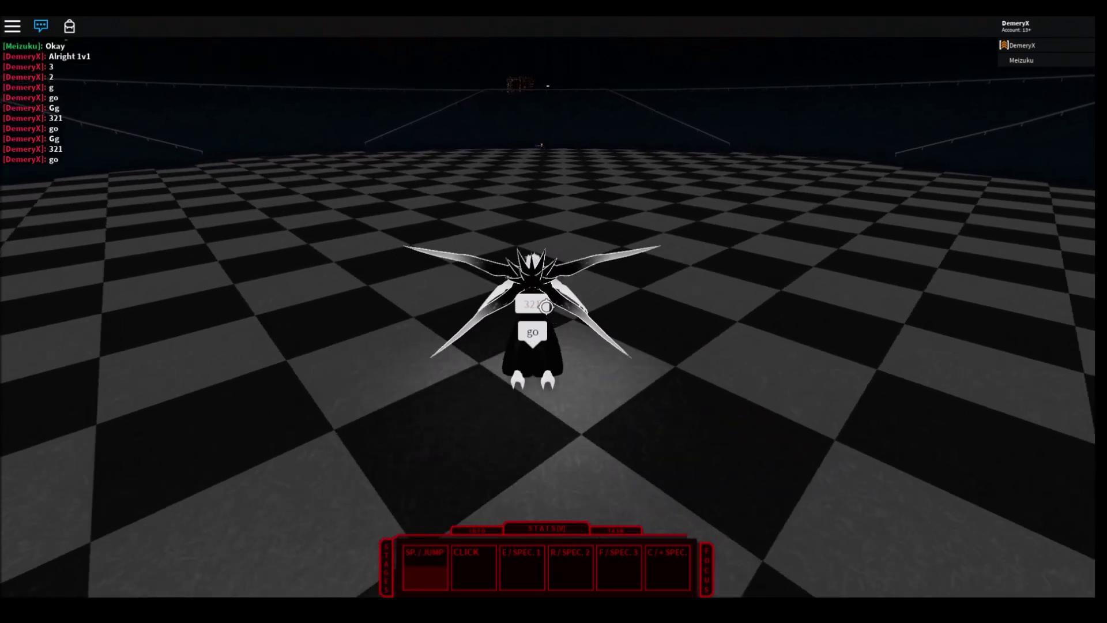
pyautogui.press('e')
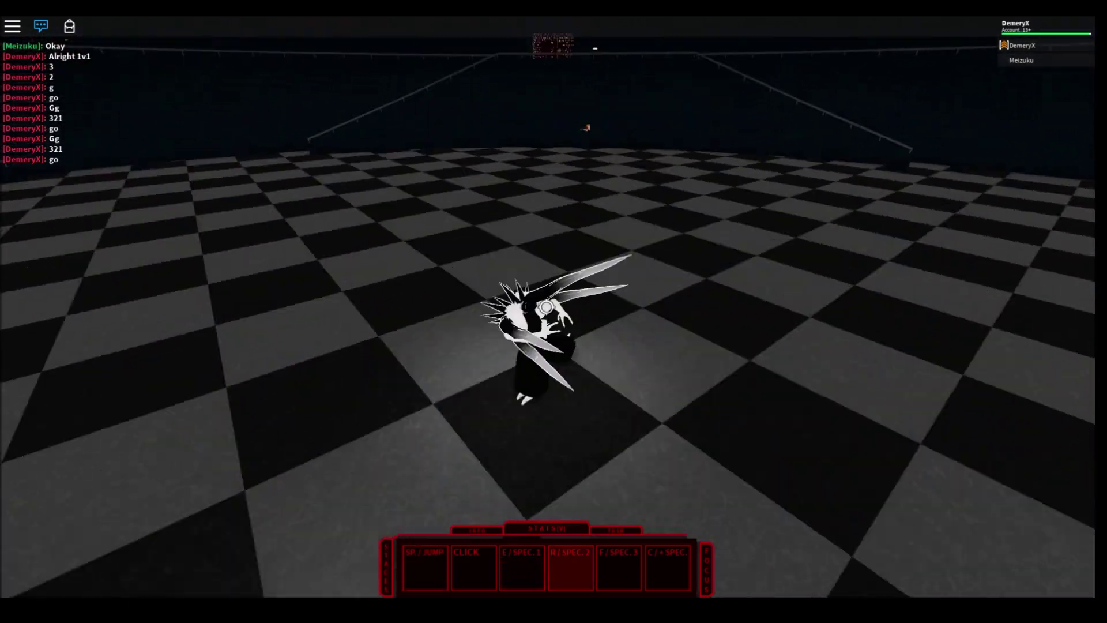
pyautogui.press('r')
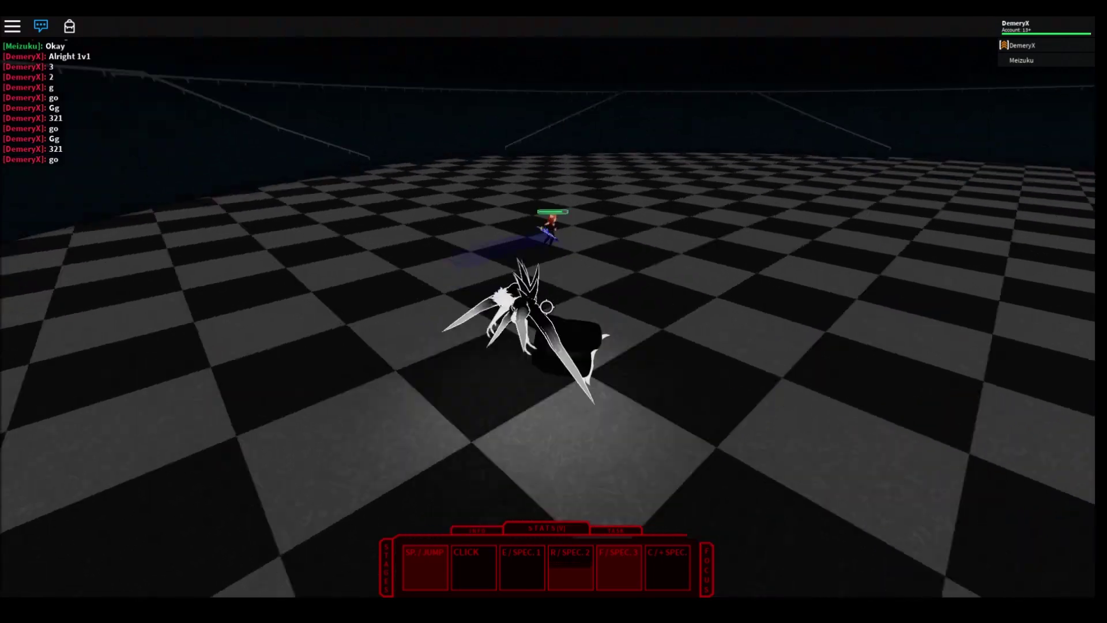
pyautogui.press('f')
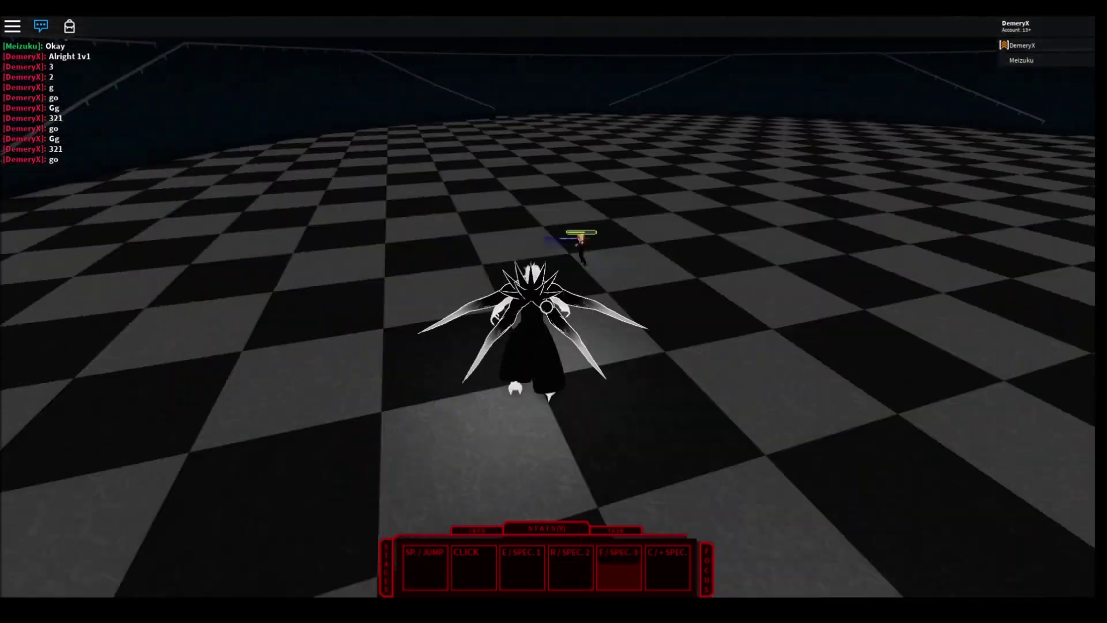
pyautogui.press('e')
pyautogui.press('space')
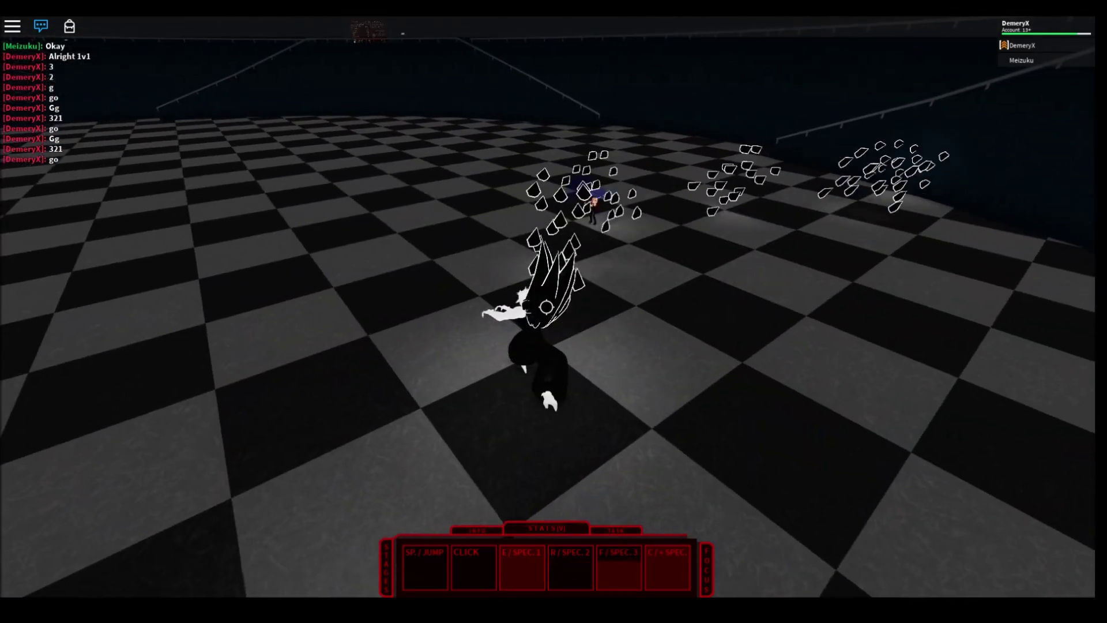
# Keep striking with blades, shard sprays and E, R, F specials until the opponent falls.
pyautogui.click(546, 308)
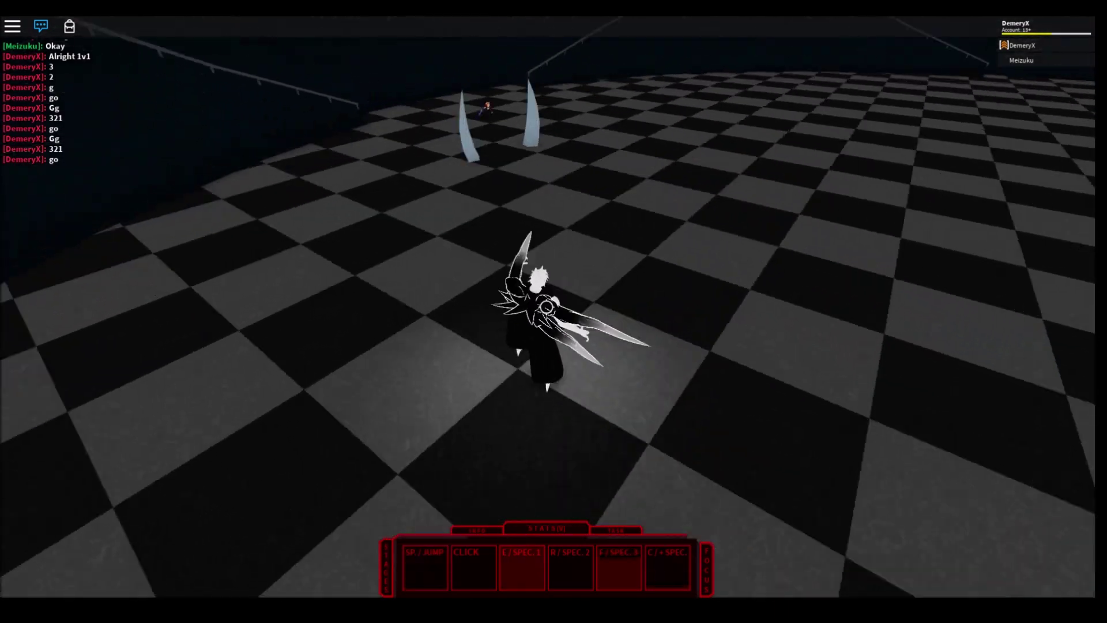
pyautogui.press('t')
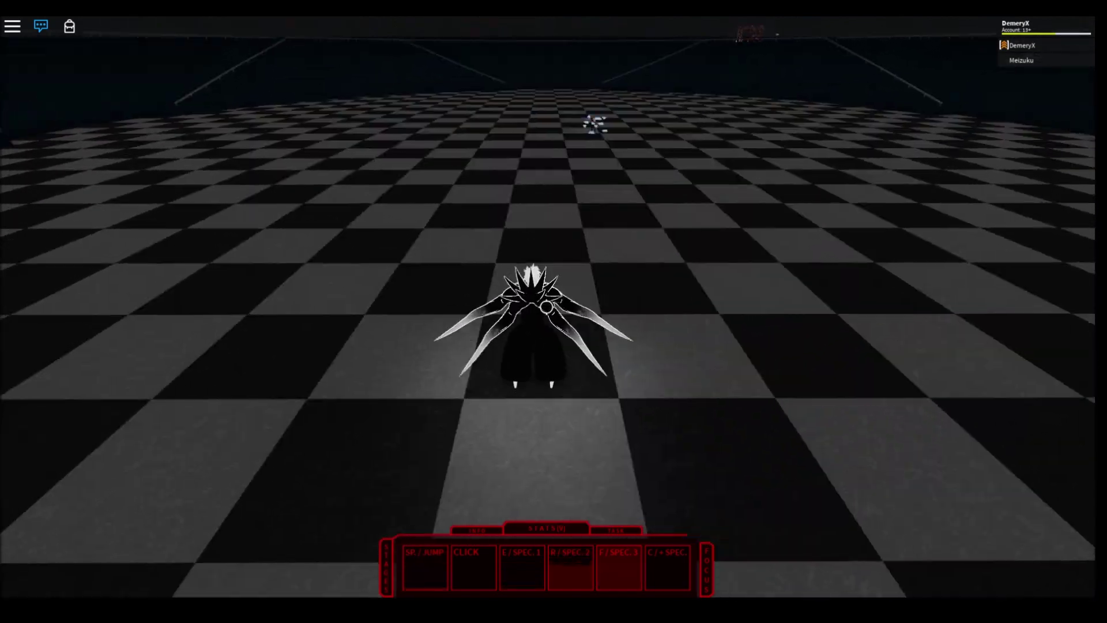
pyautogui.press('e')
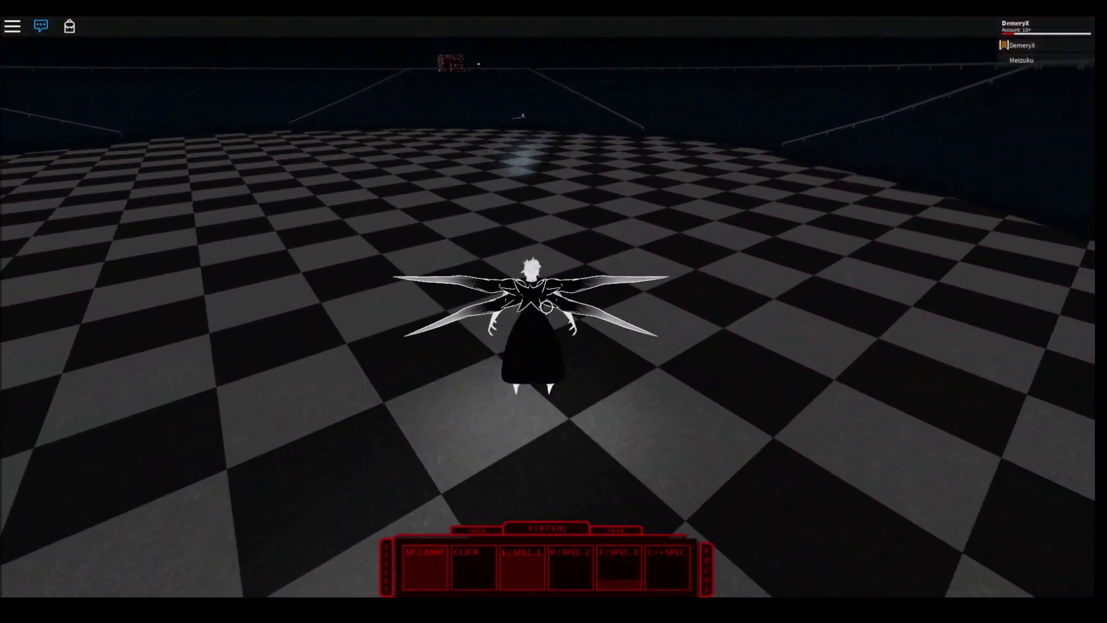
pyautogui.press('r')
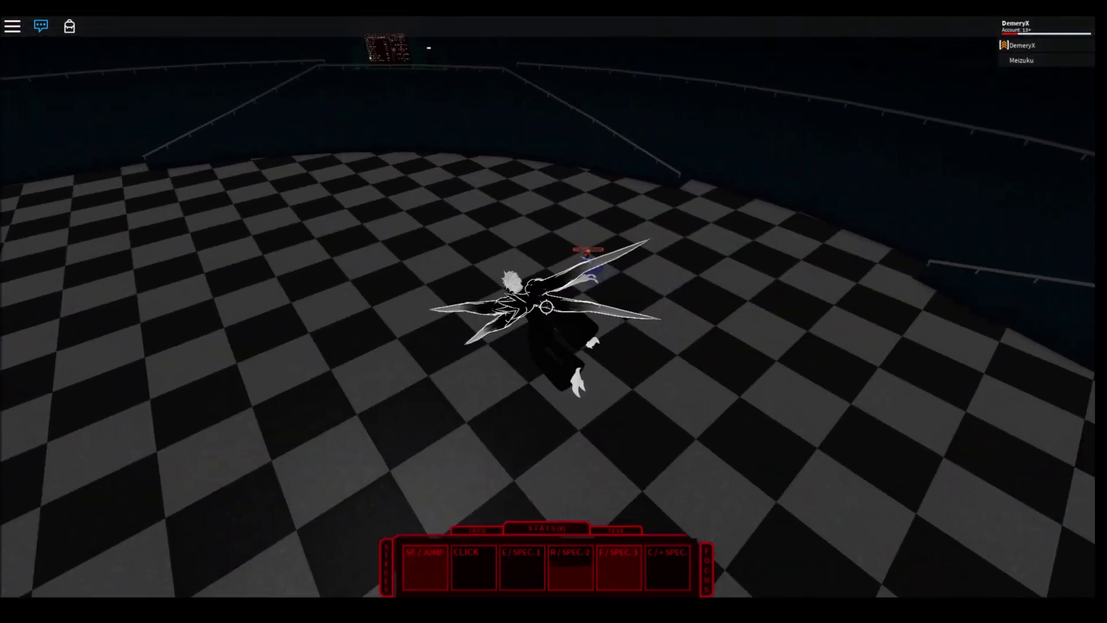
pyautogui.press('t')
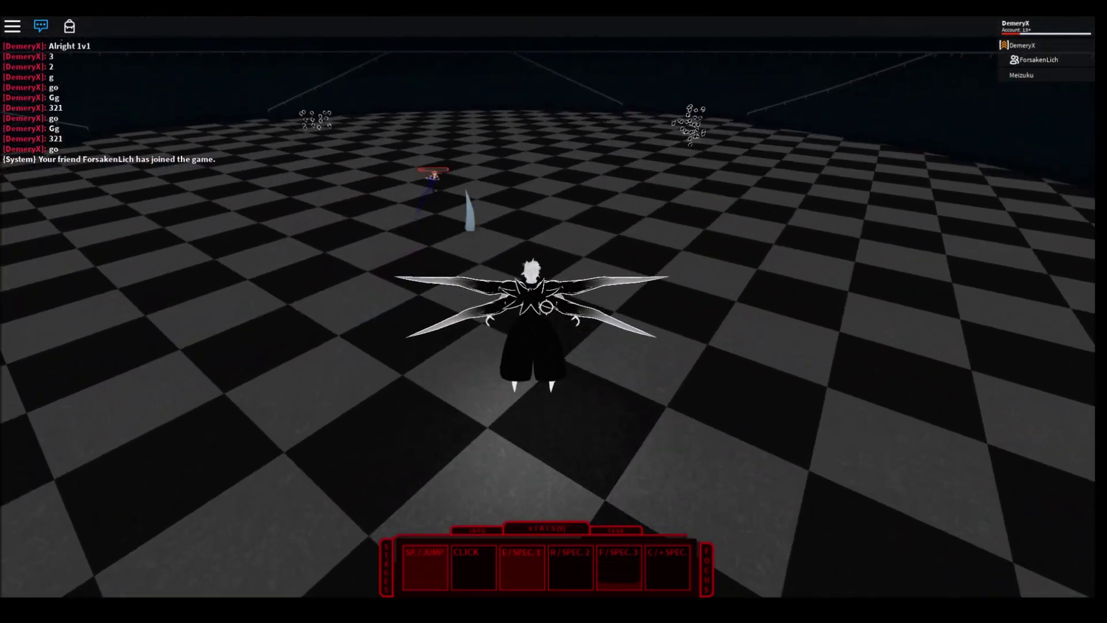
pyautogui.press('r')
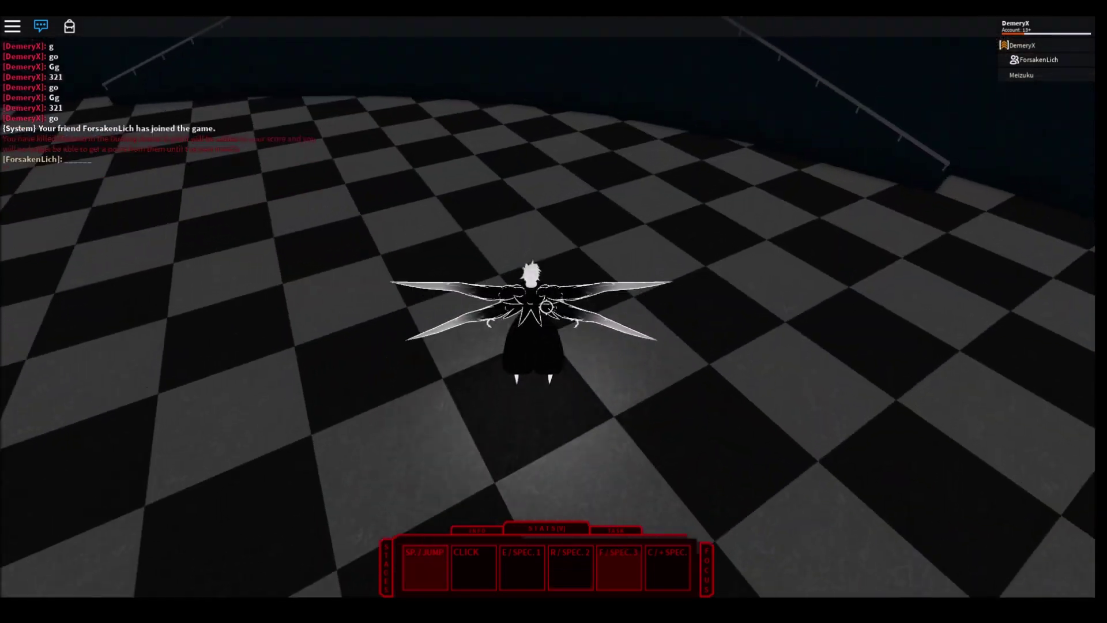
pyautogui.press('f')
# Post 'Gg' and reset the character through the Esc menu.
pyautogui.press('Return')
pyautogui.press('Escape')
pyautogui.press('r')
pyautogui.press('Return')
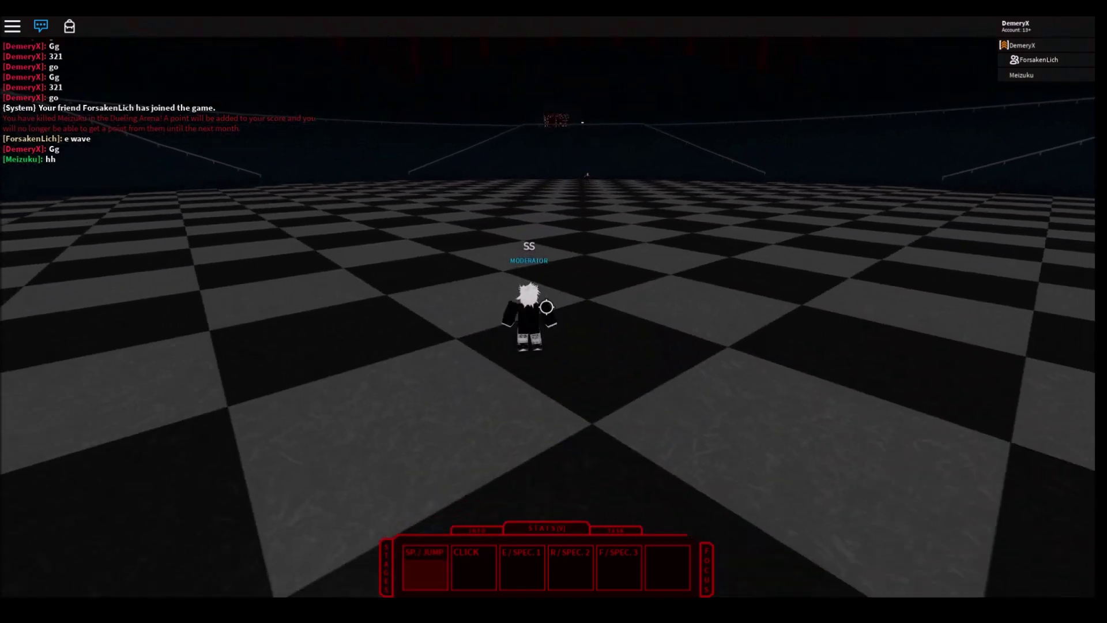
# Transform into the winged form, send '321' and 'go', and open with an E ice burst.
pyautogui.press('g')
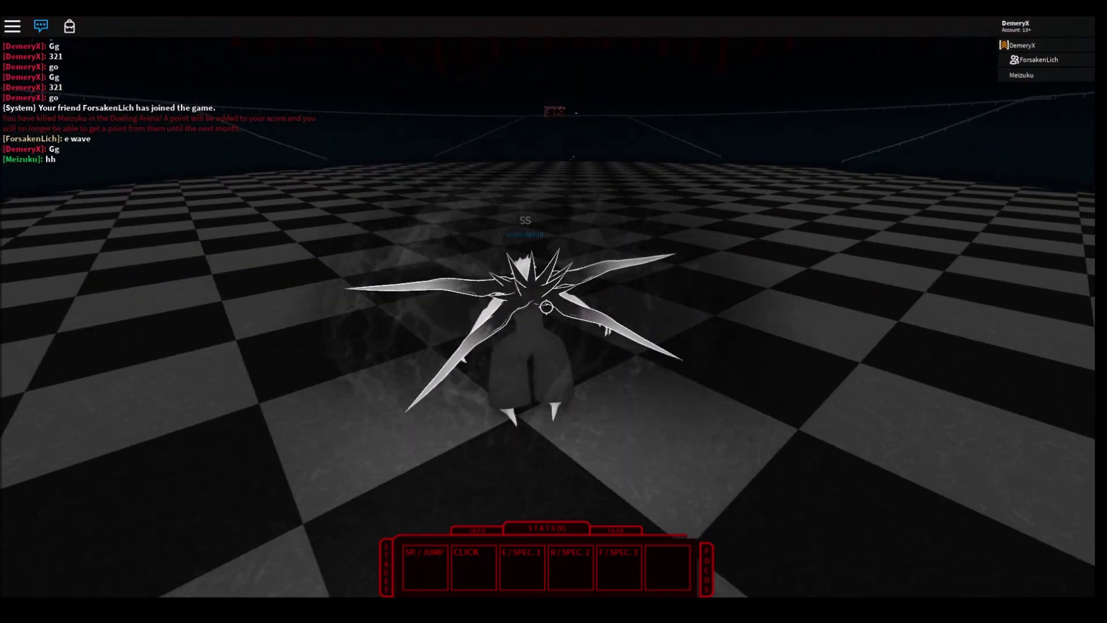
pyautogui.write('321')
pyautogui.press('Return')
pyautogui.write('go')
pyautogui.press('Return')
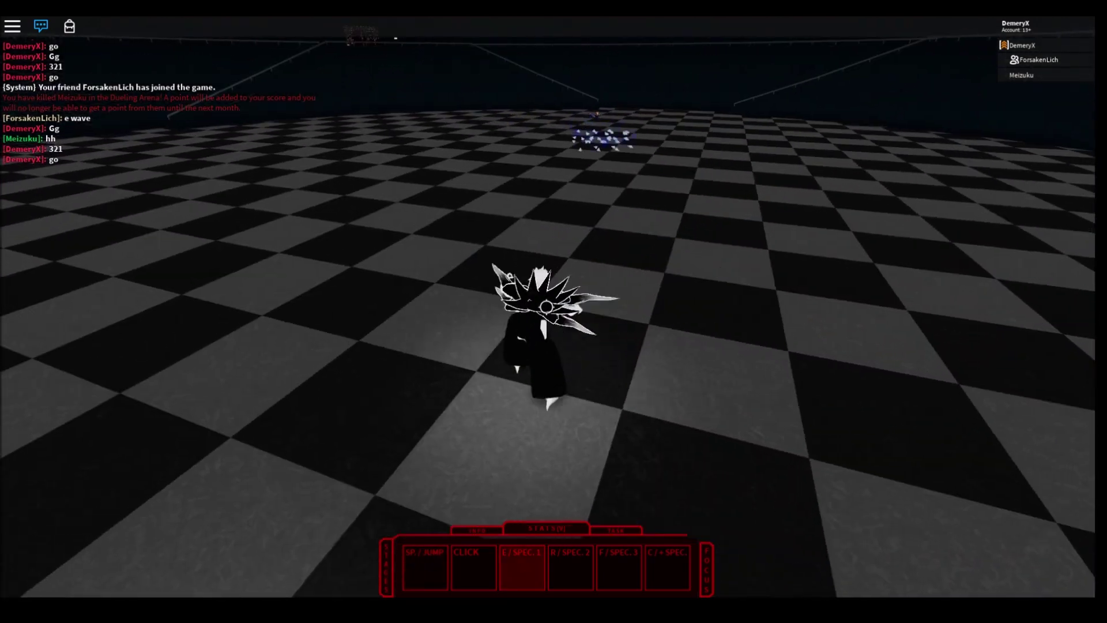
pyautogui.press('e')
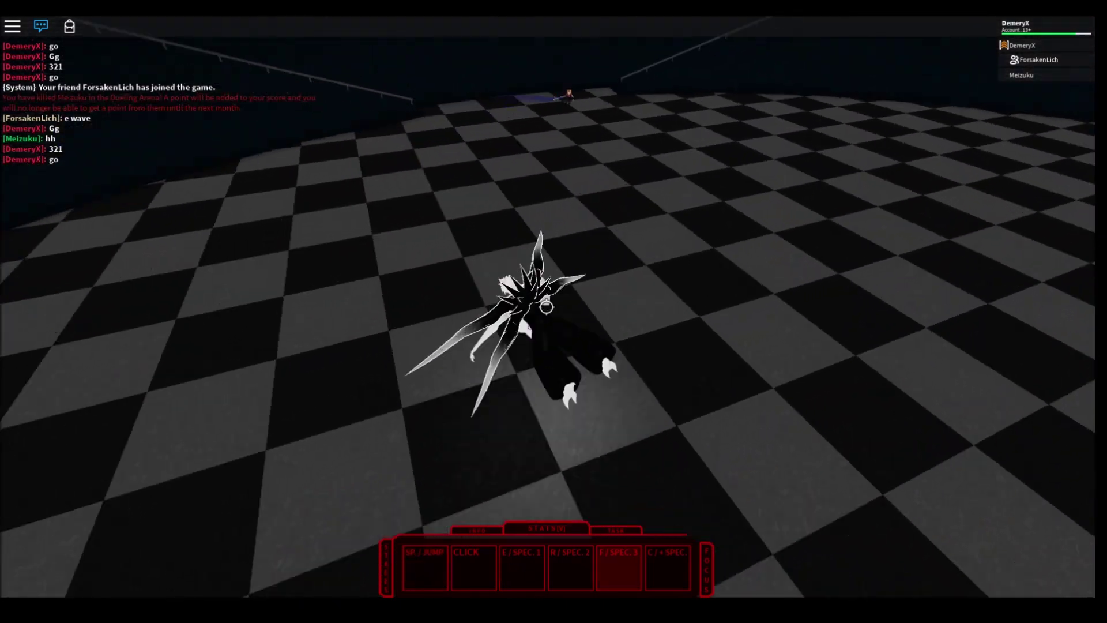
# Fight with F claw swipes, R and E specials and scattered projectile clusters.
pyautogui.press('f')
pyautogui.press('r')
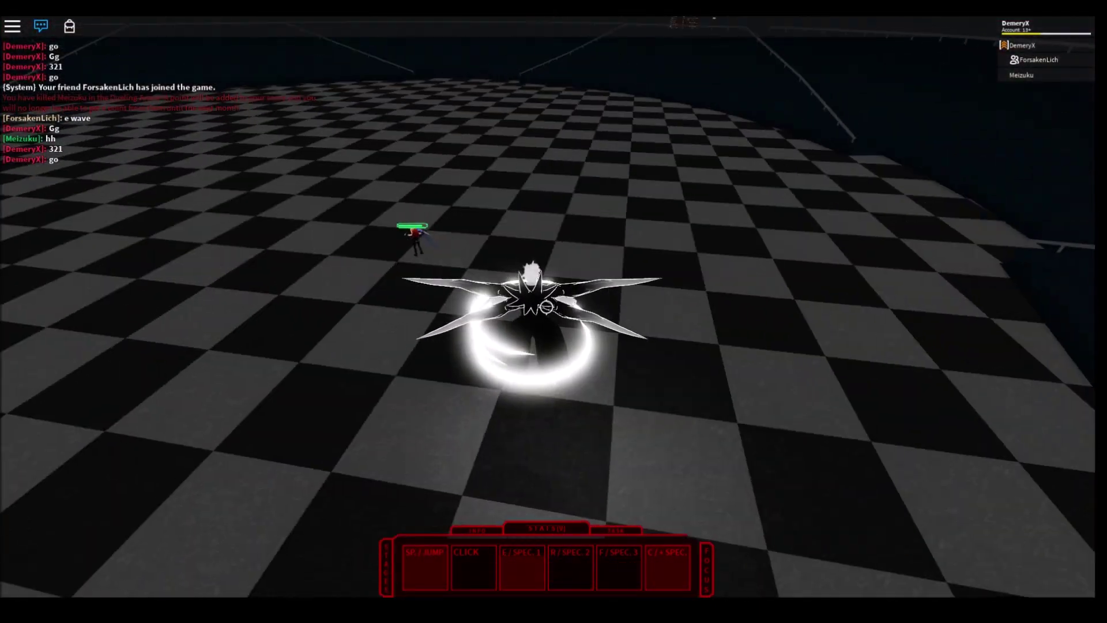
pyautogui.press('f')
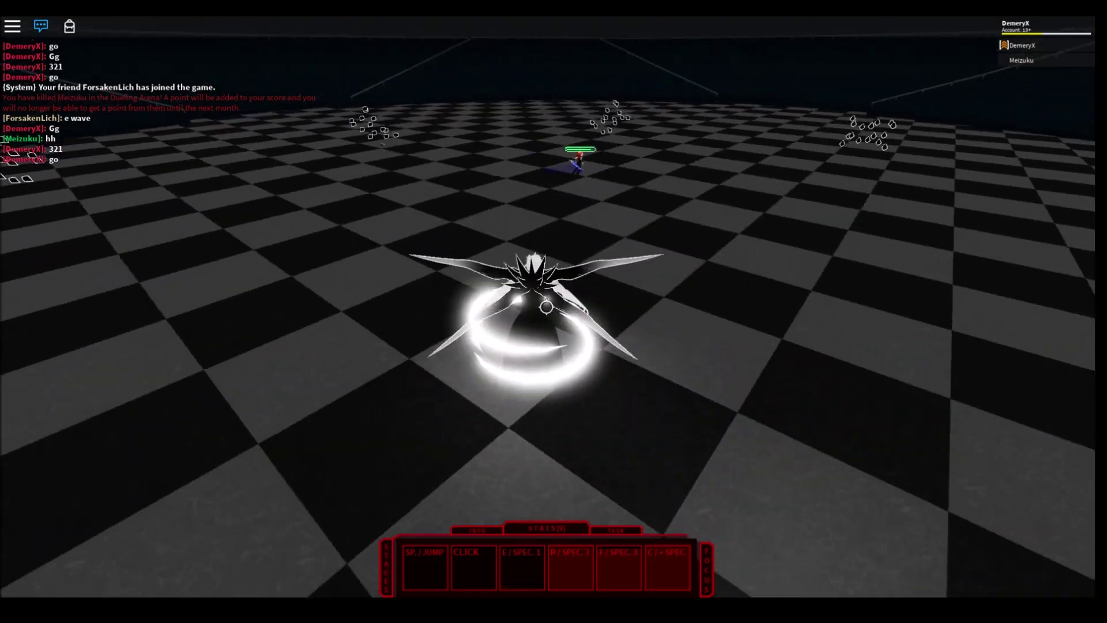
pyautogui.press('e')
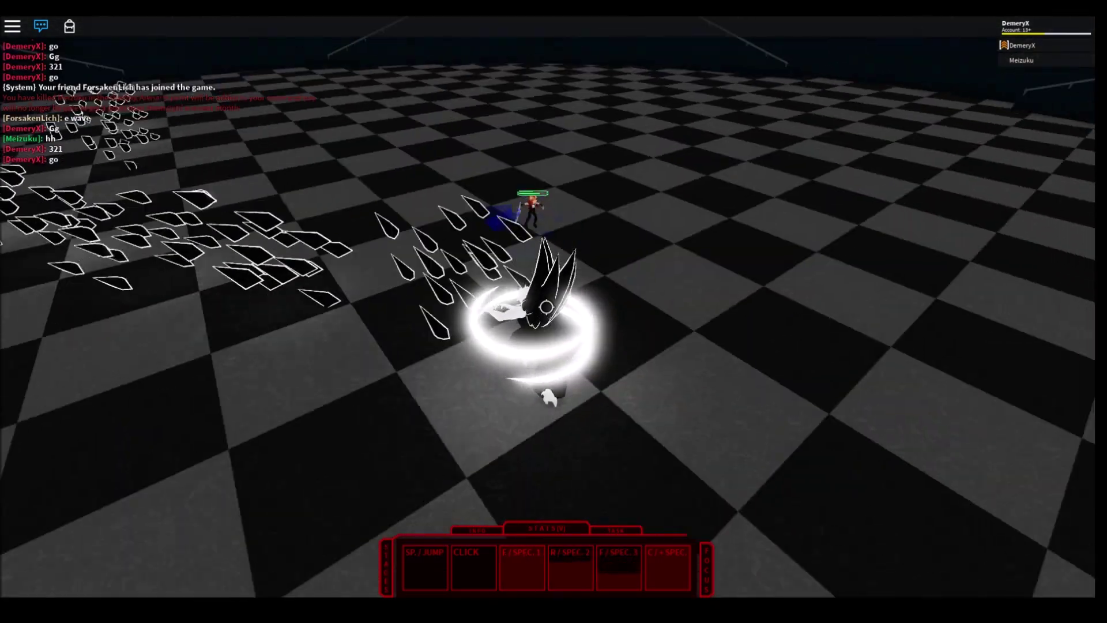
pyautogui.press('f')
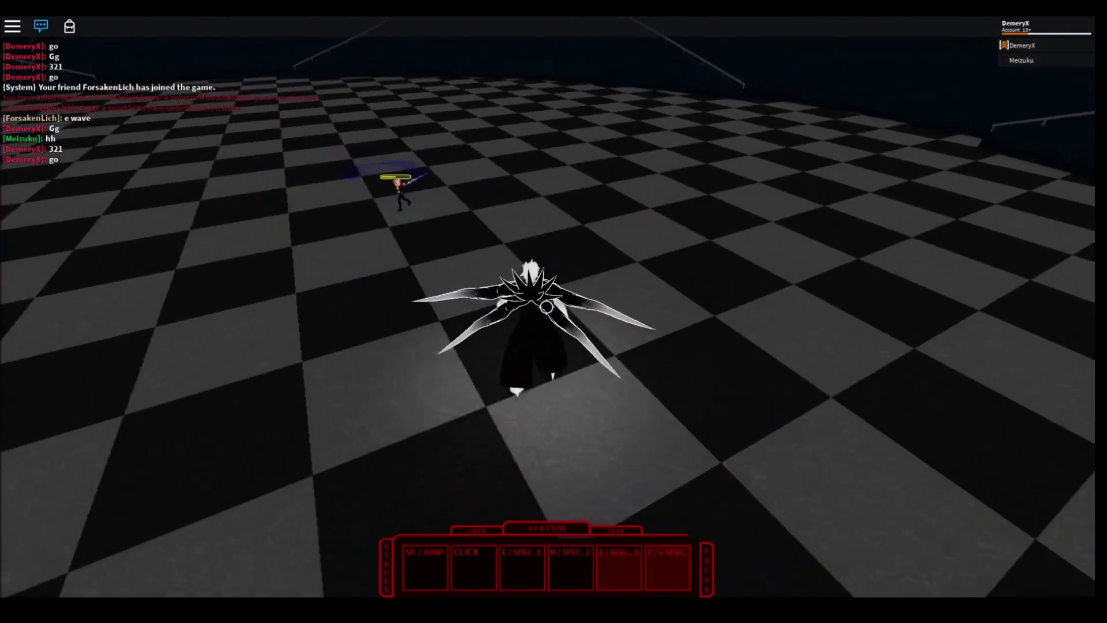
# Finish with C projectile bursts and R, F attacks, then post 'Gg' in chat.
pyautogui.press('c')
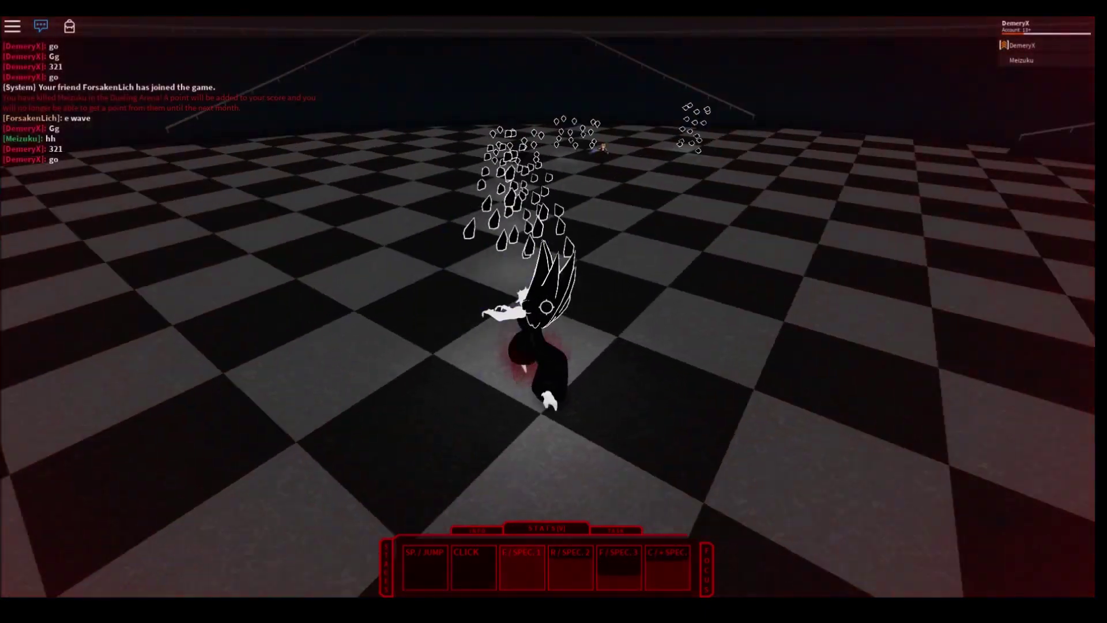
pyautogui.press('e')
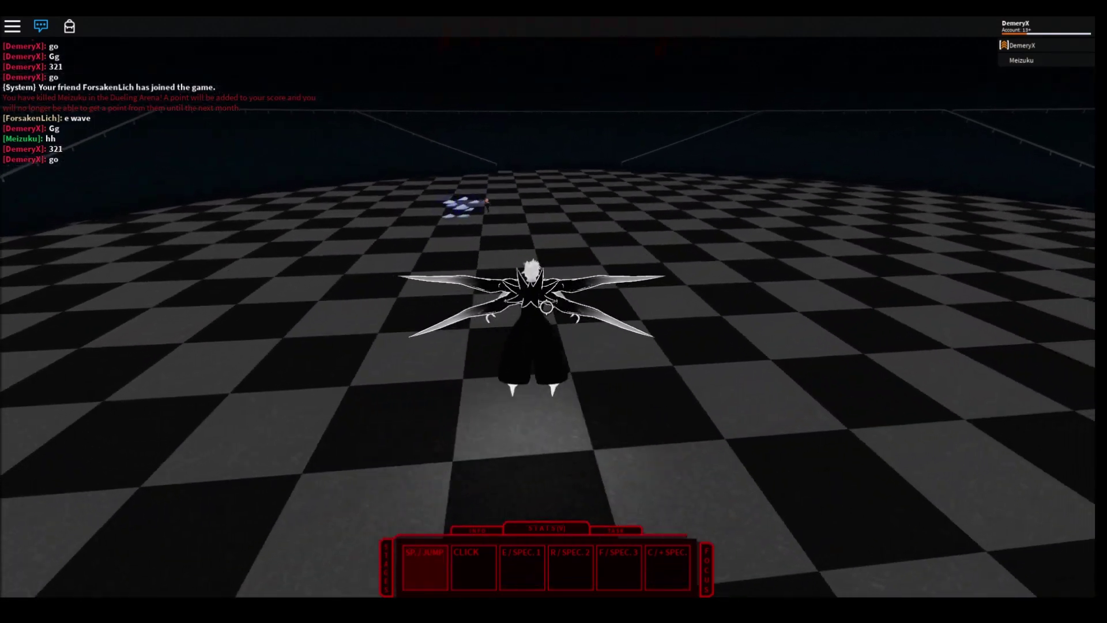
pyautogui.press('c')
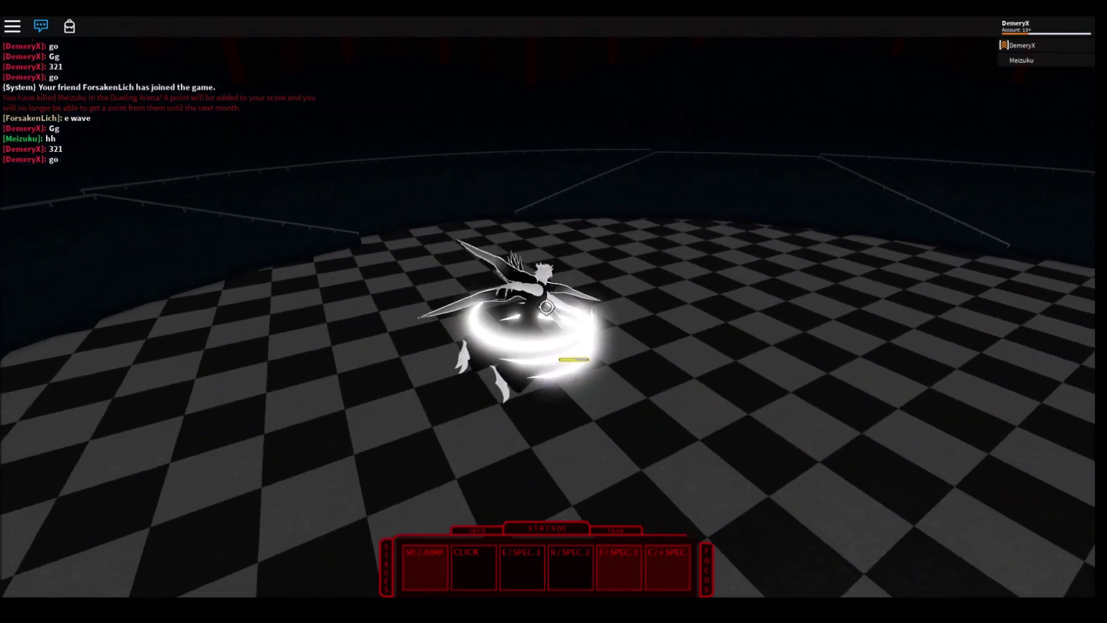
pyautogui.press('r')
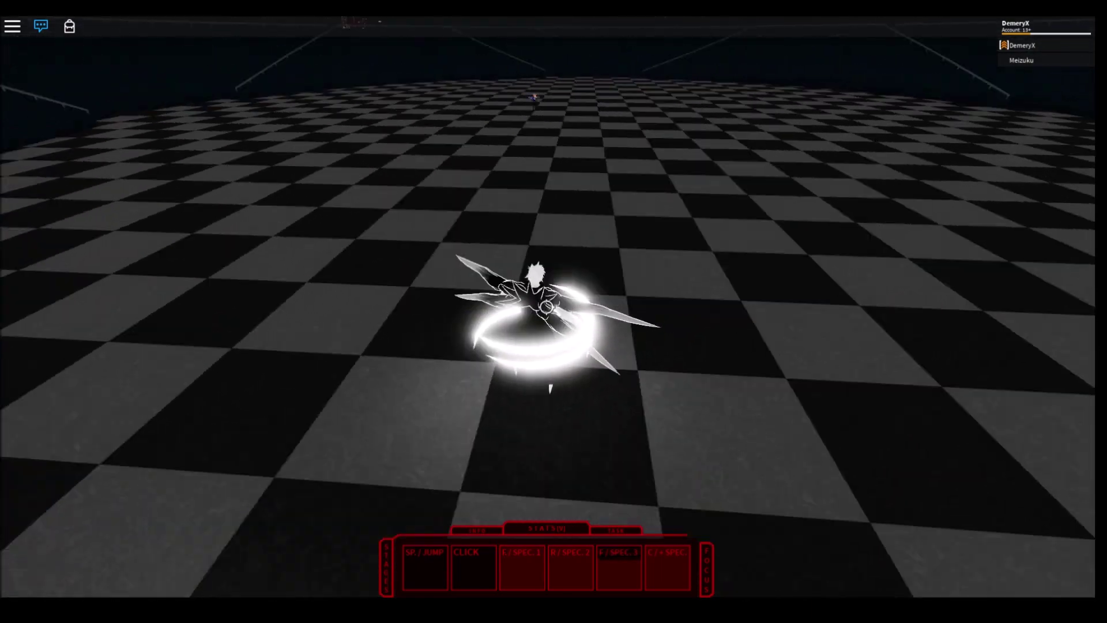
pyautogui.press('f')
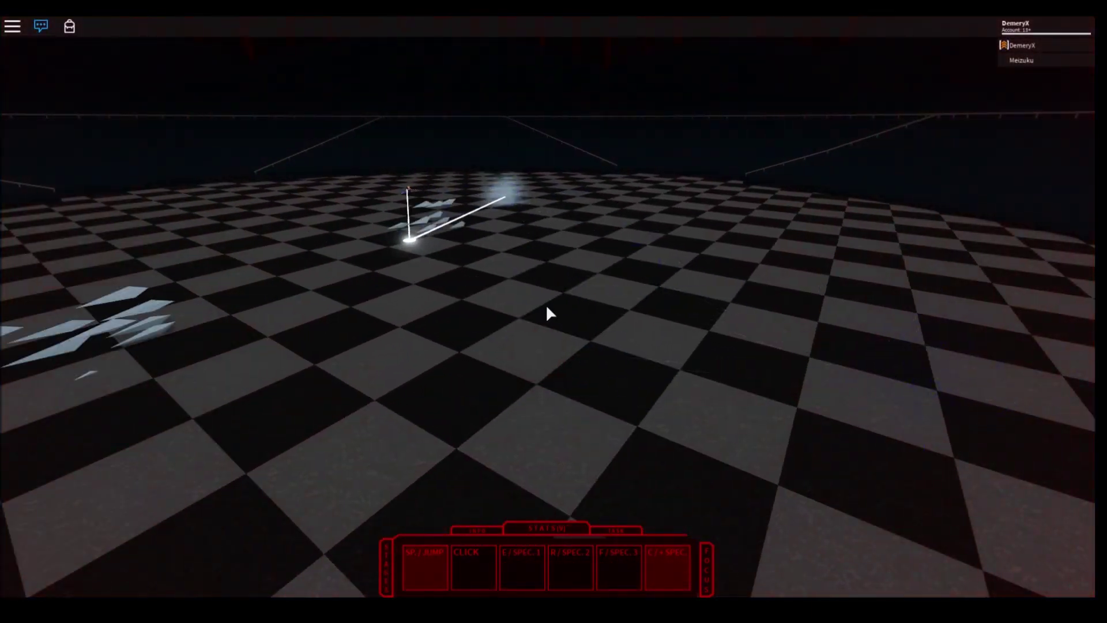
pyautogui.press('/')
pyautogui.write('Gg')
pyautogui.press('Return')
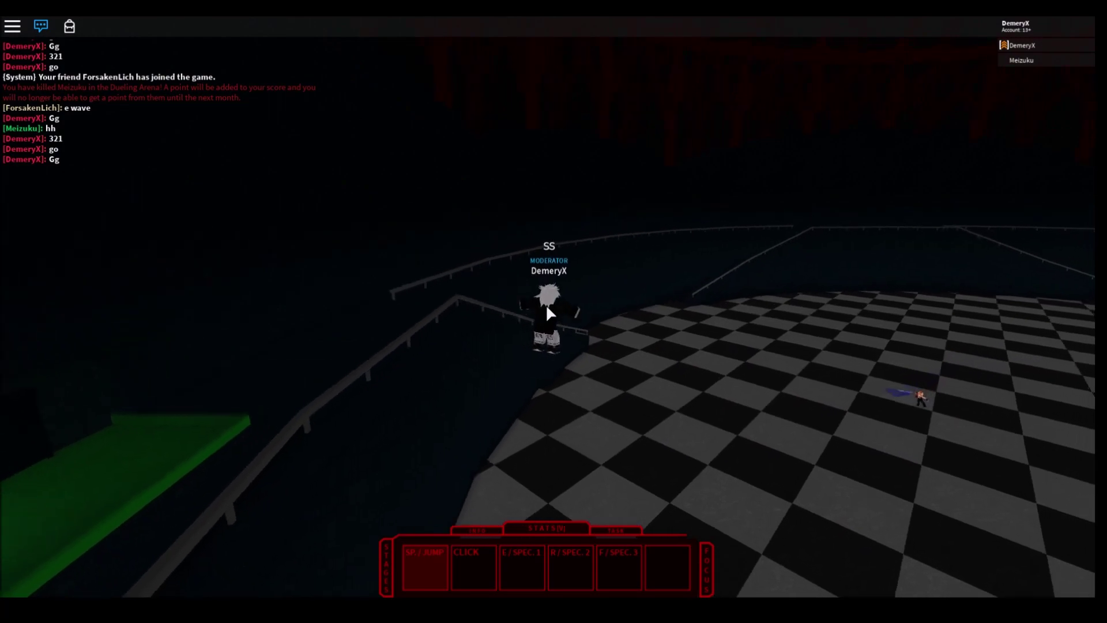
# Form the winged kagune, take the starting position and send 'Go' in chat.
pyautogui.press('e')
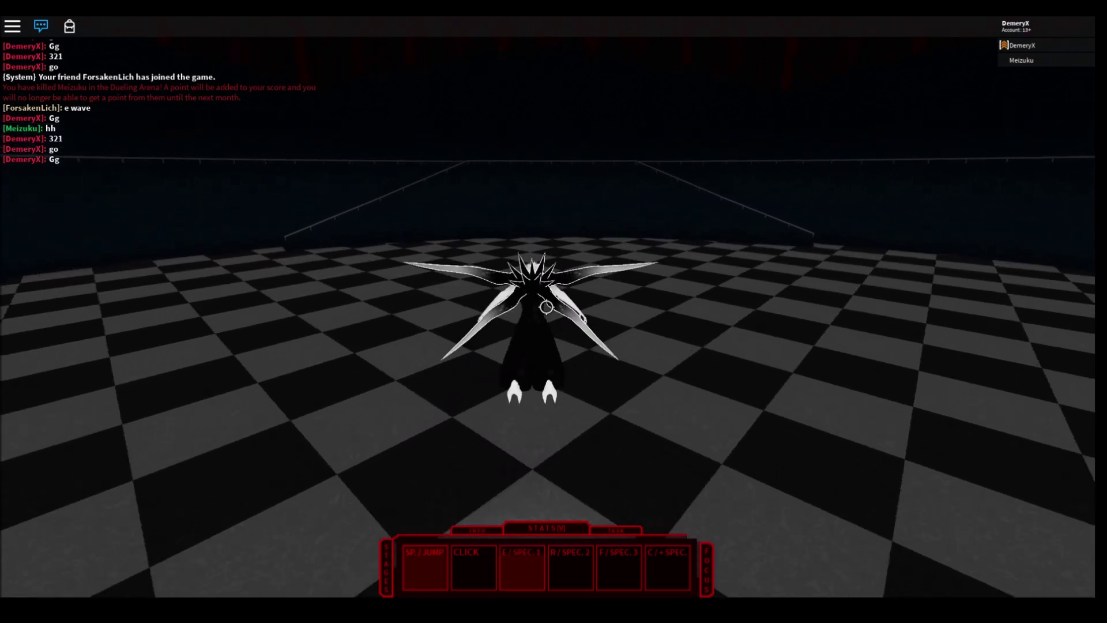
pyautogui.press('w')
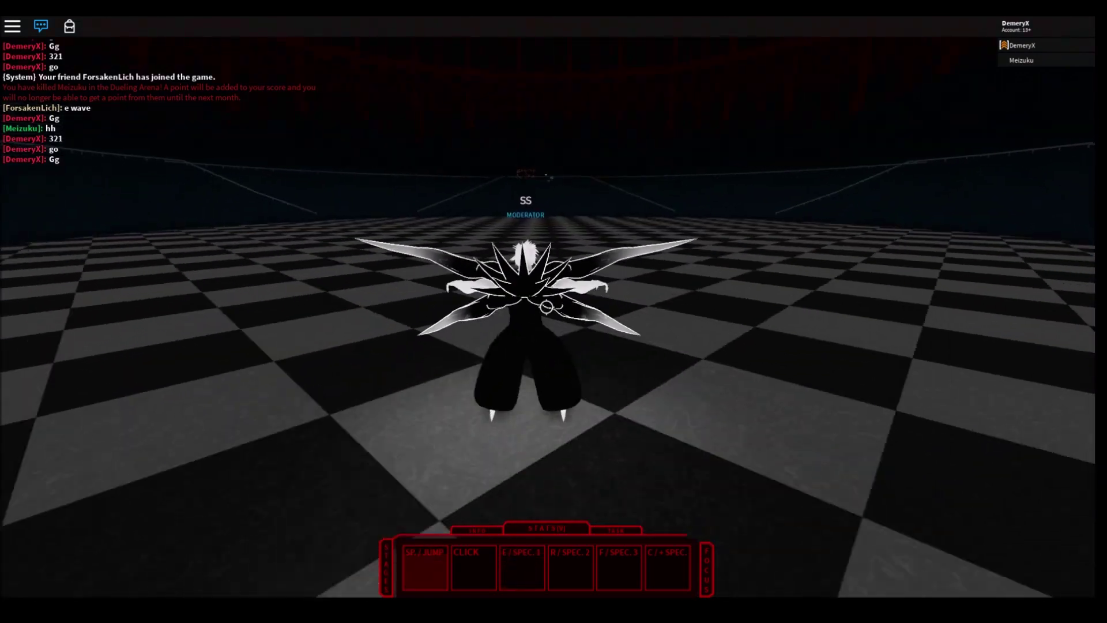
pyautogui.press('s')
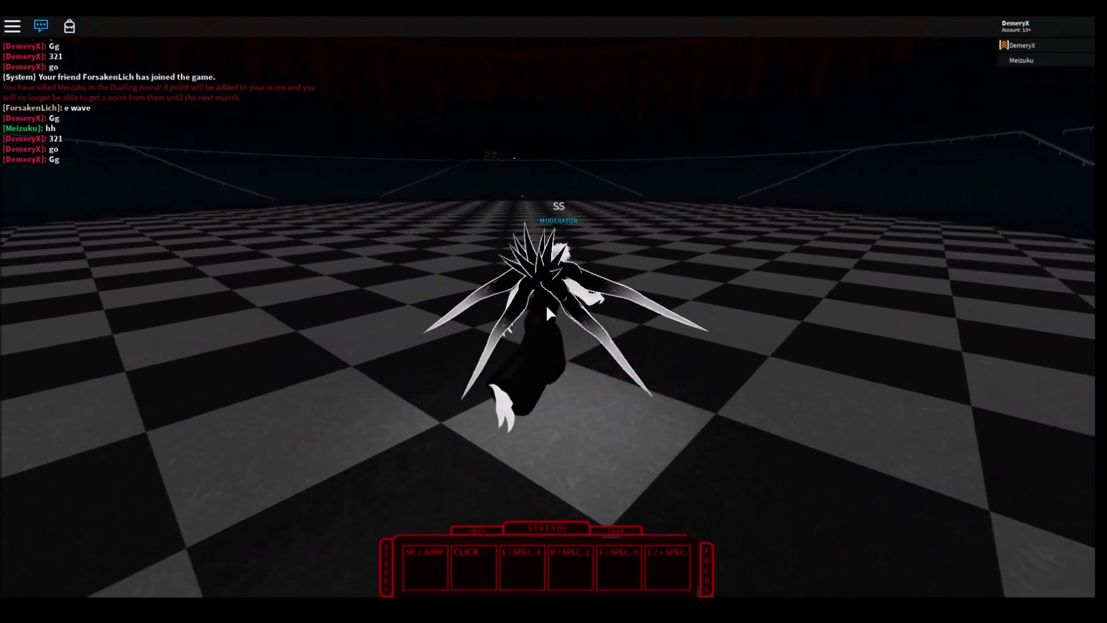
pyautogui.write('Go')
pyautogui.press('Return')
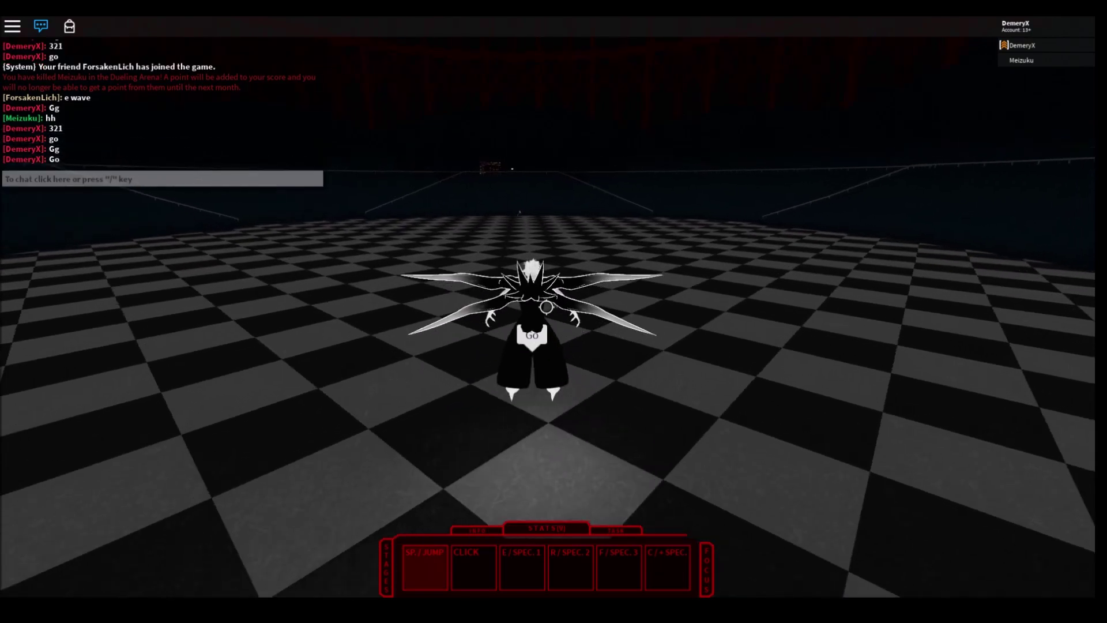
# Open the duel with spin, shard, beam, crescent and claw specials.
pyautogui.press('c')
pyautogui.press('e')
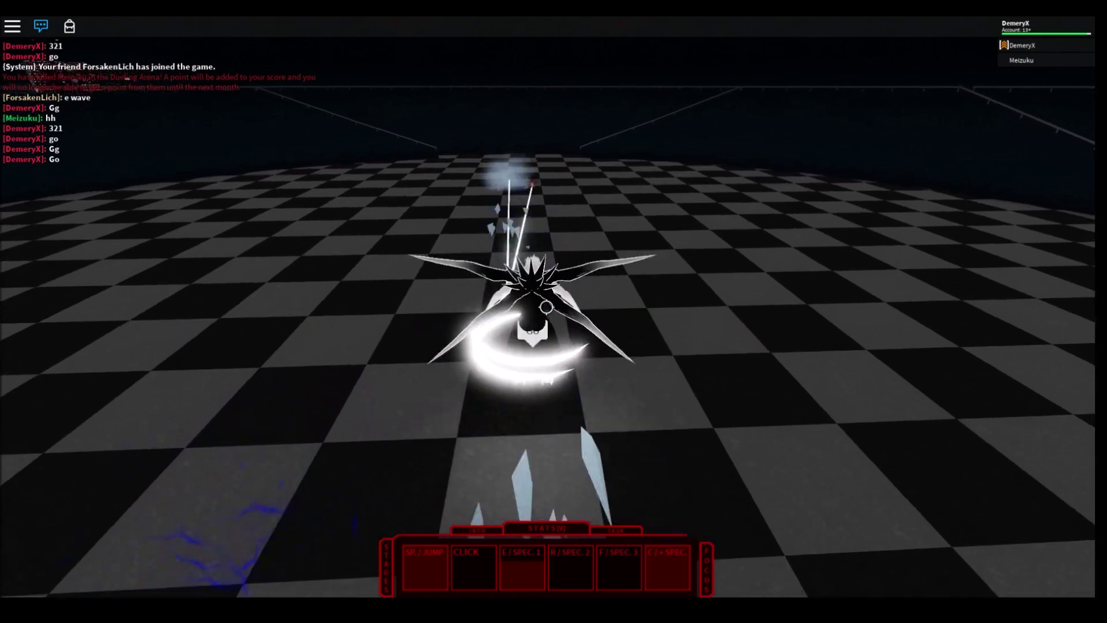
pyautogui.press('r')
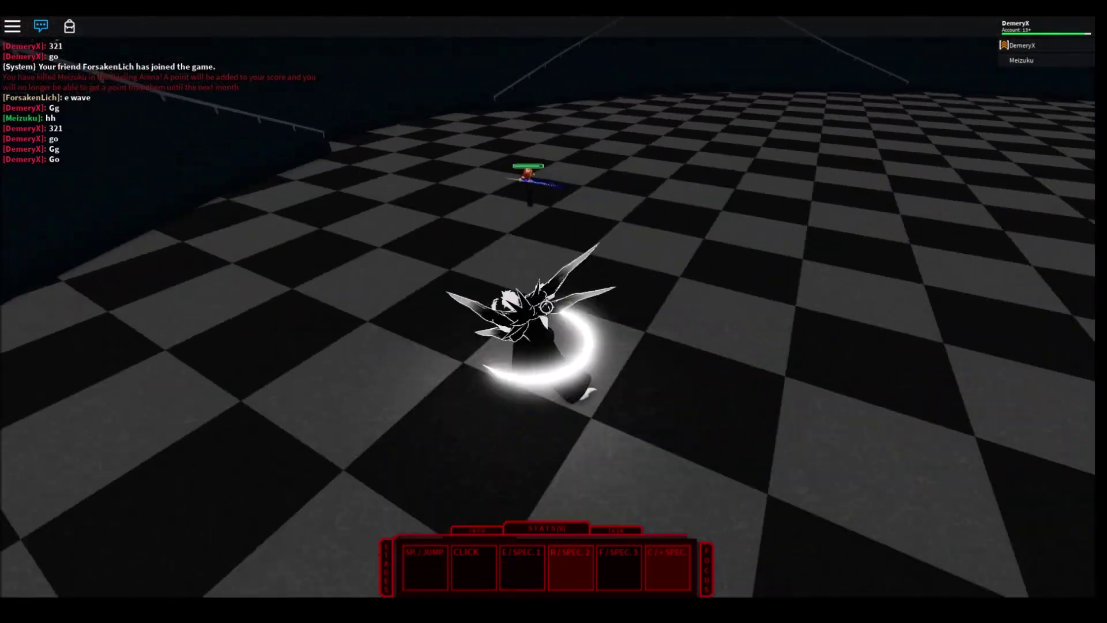
pyautogui.press('e')
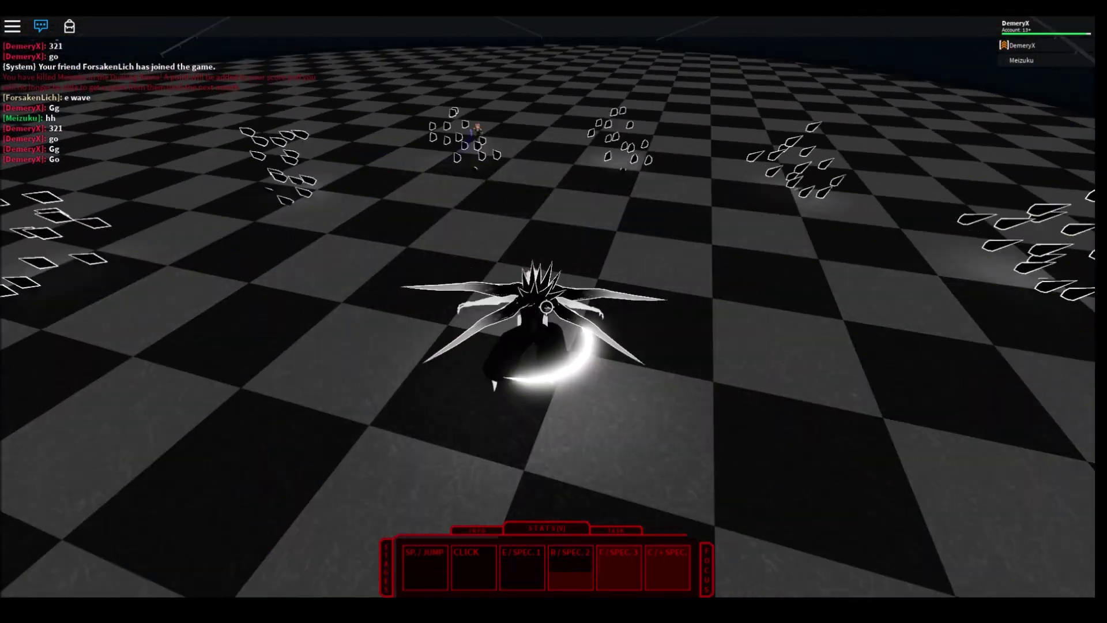
pyautogui.press('f')
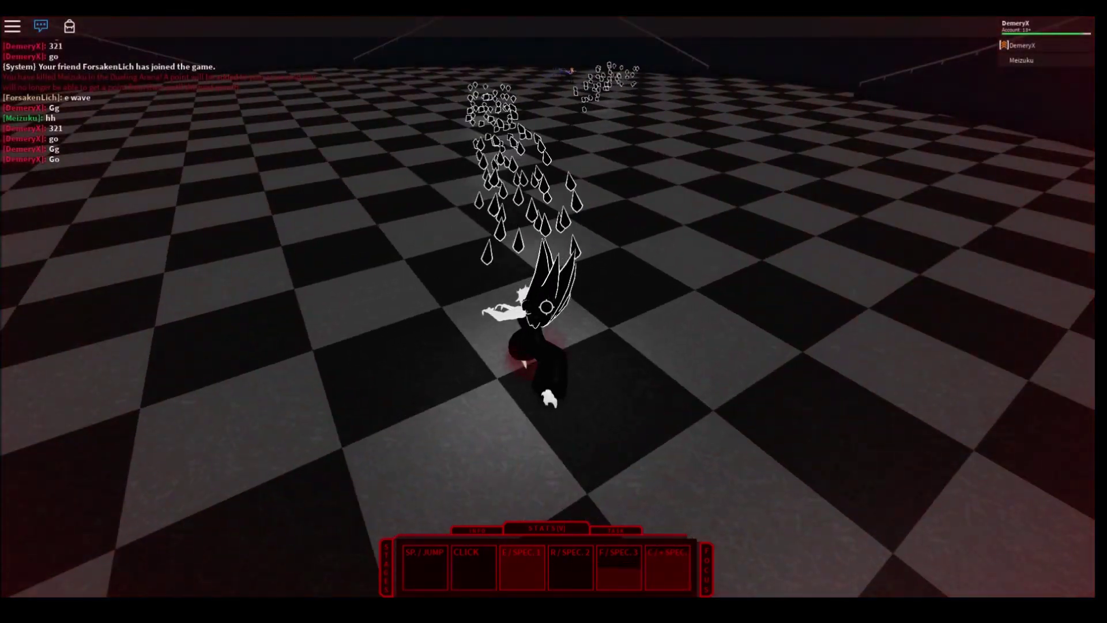
pyautogui.press('space')
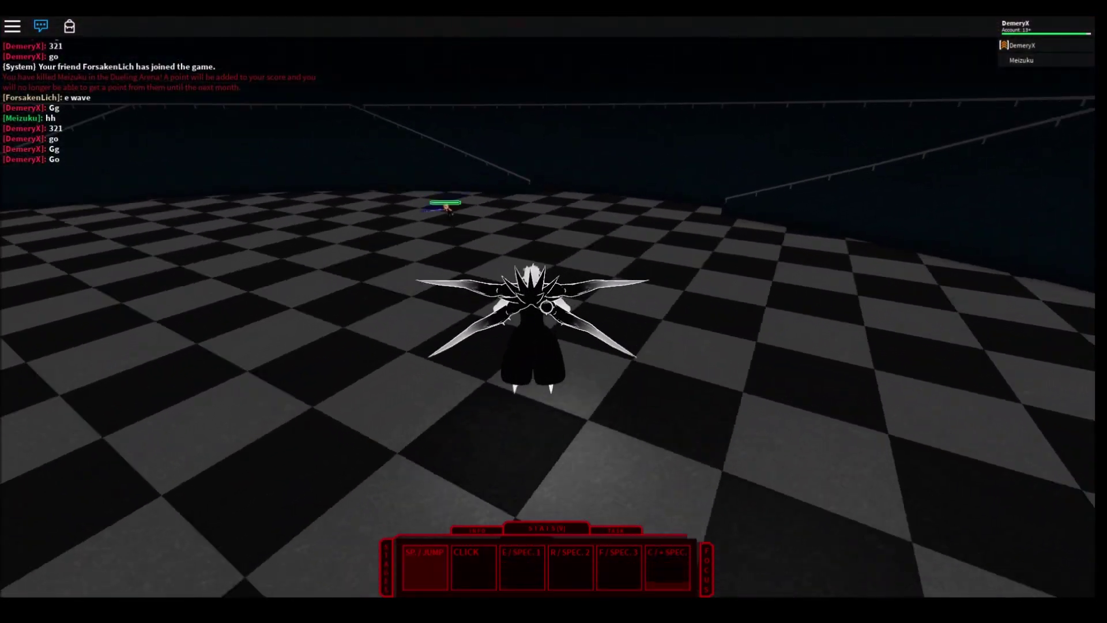
pyautogui.press('f')
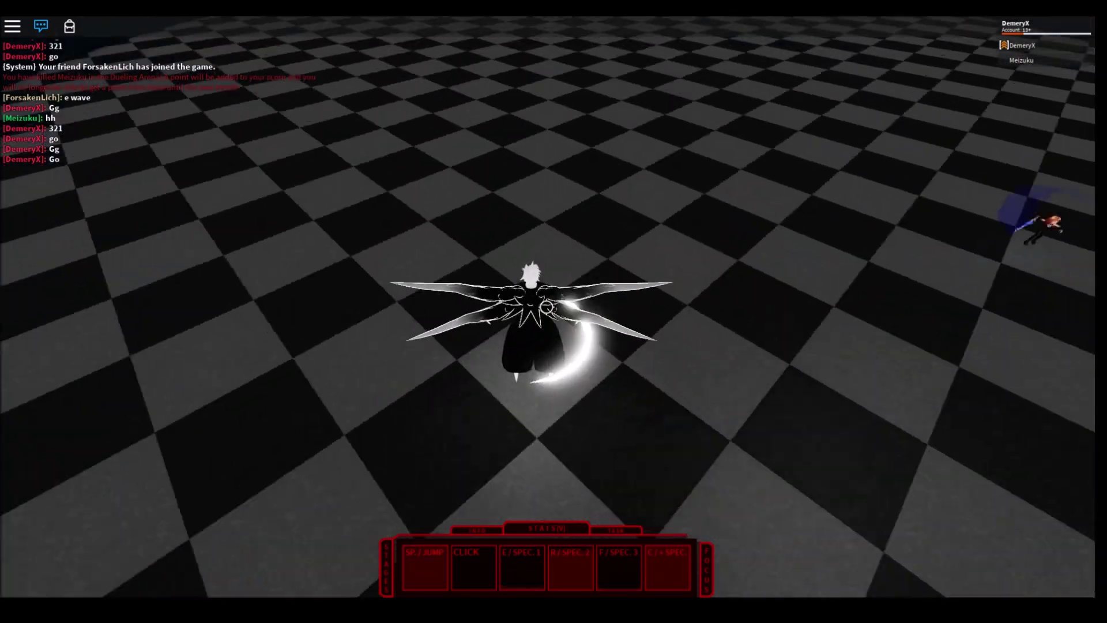
# Keep attacking with claw projectiles, blade swings and crystal shard bursts.
pyautogui.press('r')
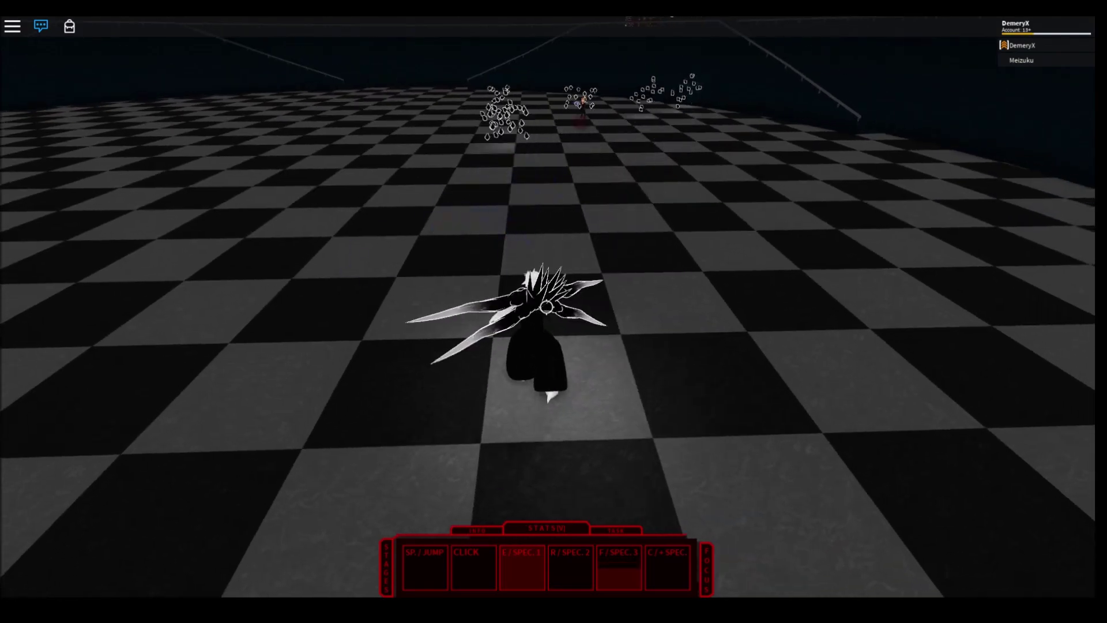
pyautogui.press('e')
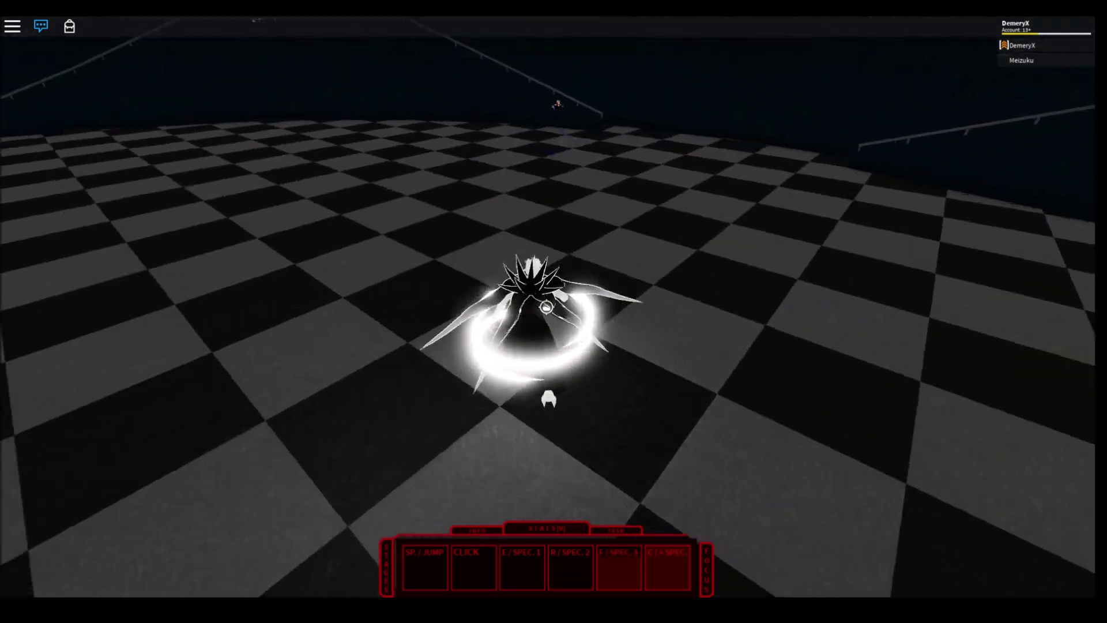
pyautogui.press('f')
pyautogui.press('e')
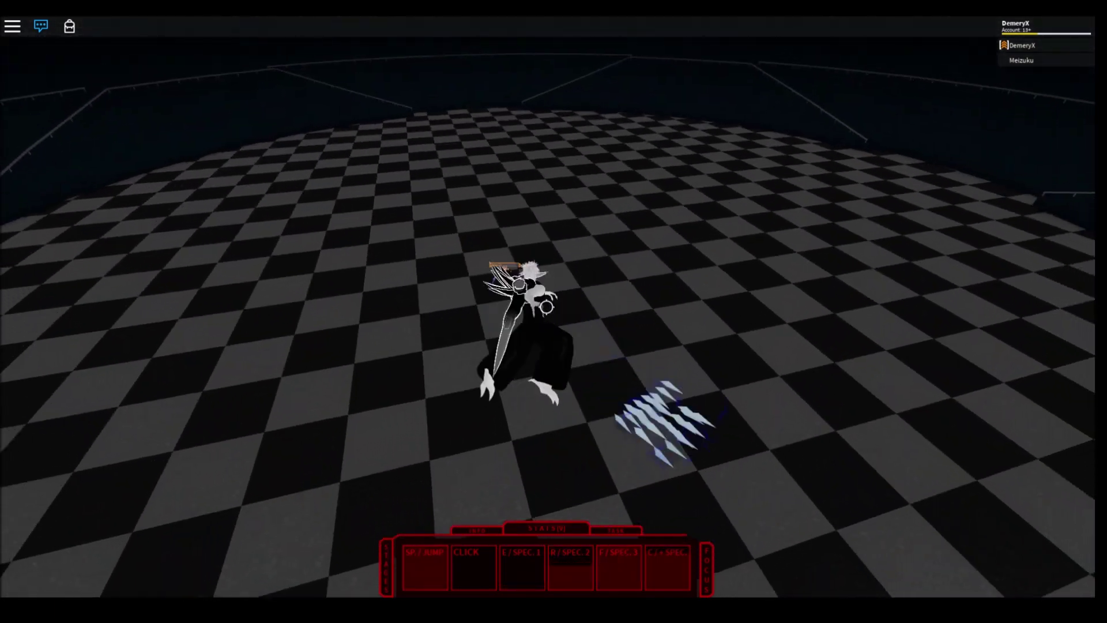
pyautogui.press('c')
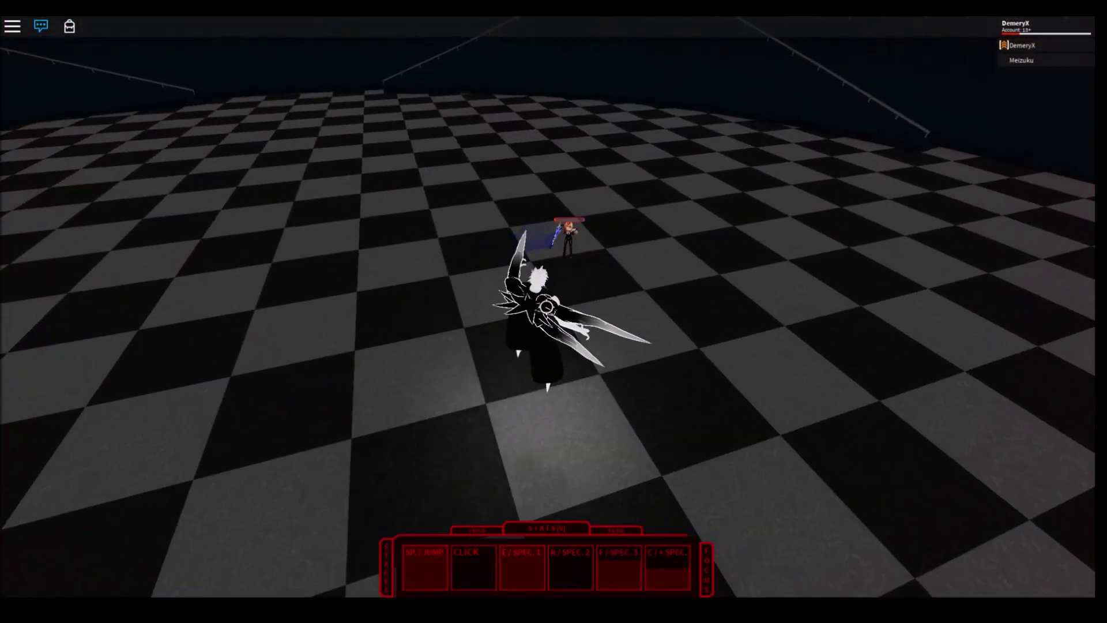
pyautogui.press('f')
pyautogui.press('e')
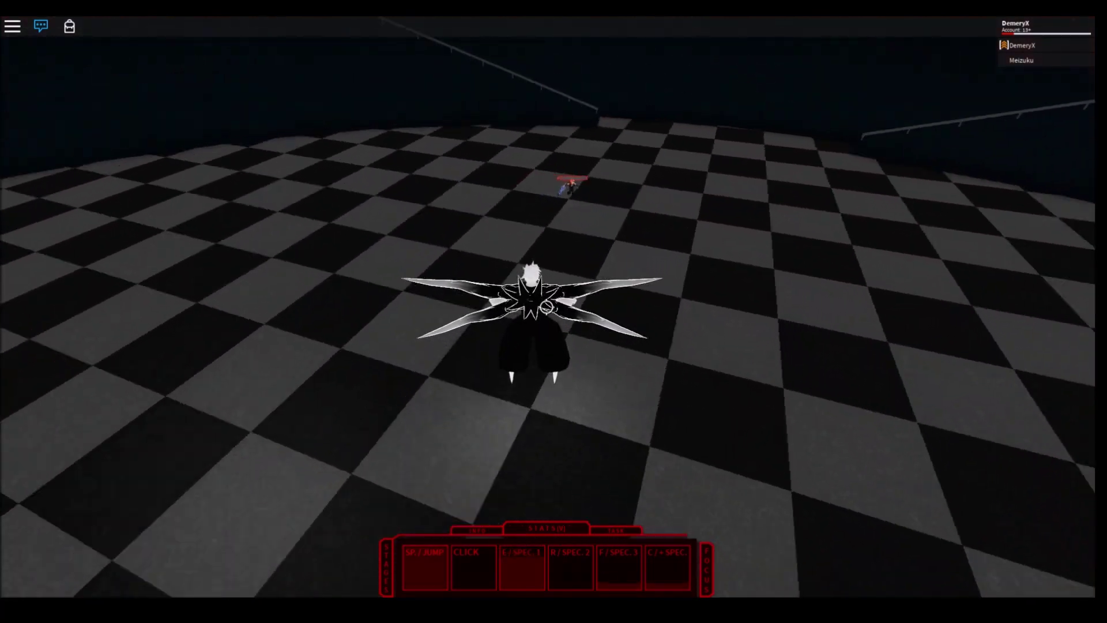
# Post 'Gg' in chat after the duel and leave the match.
pyautogui.press('/')
pyautogui.write('Gg')
pyautogui.press('Return')
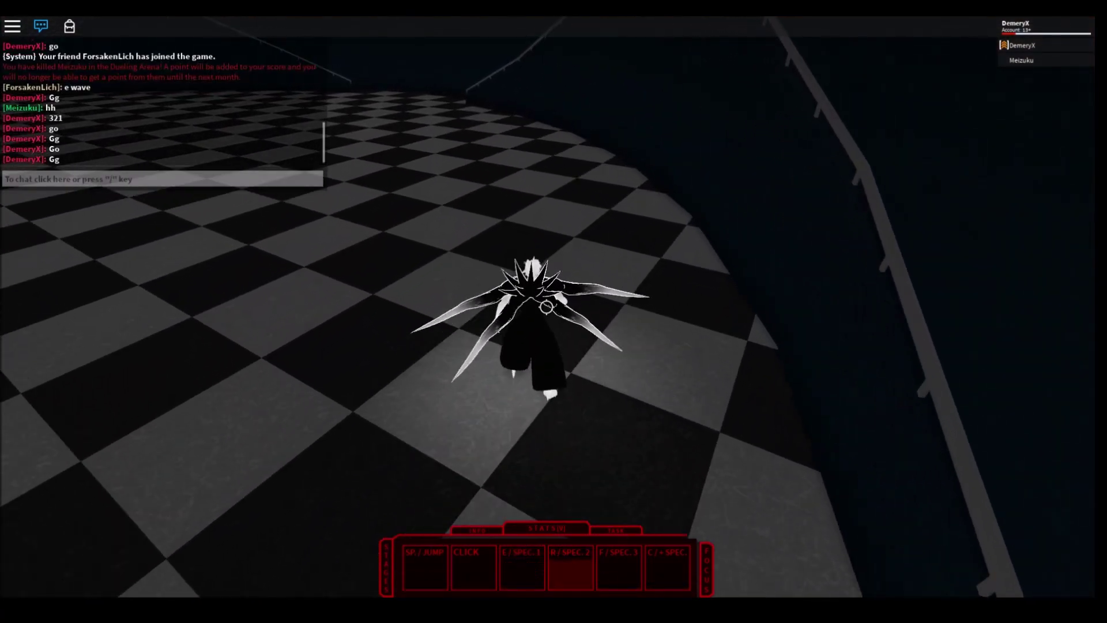
pyautogui.press('Escape')
pyautogui.press('Escape')
pyautogui.press('r')
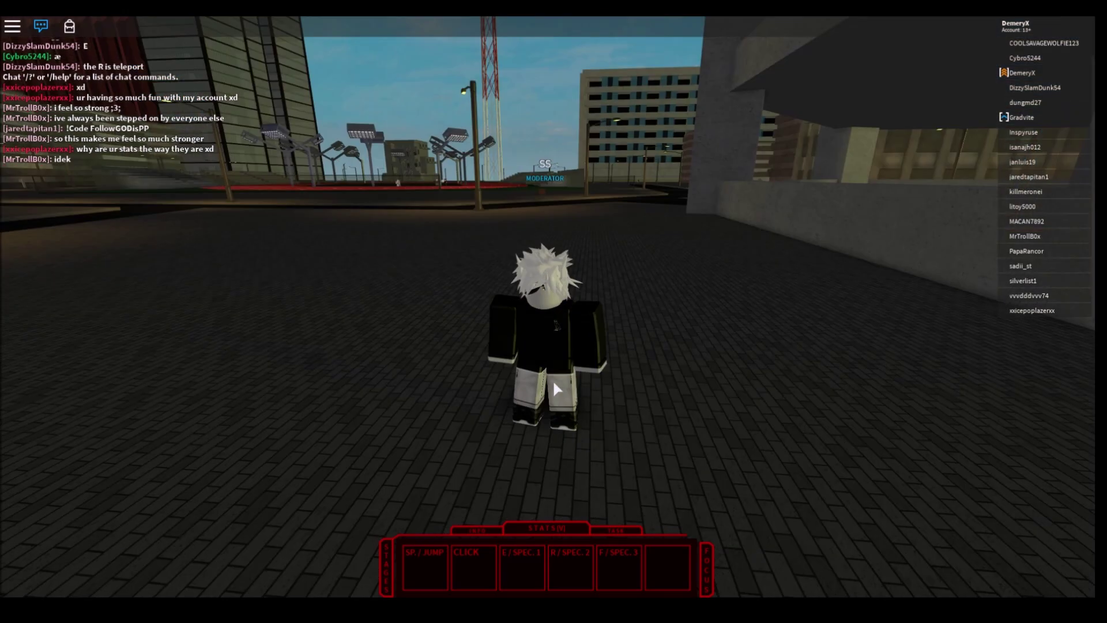
# Walk across the plaza onto the stadium's red track.
pyautogui.press('w')
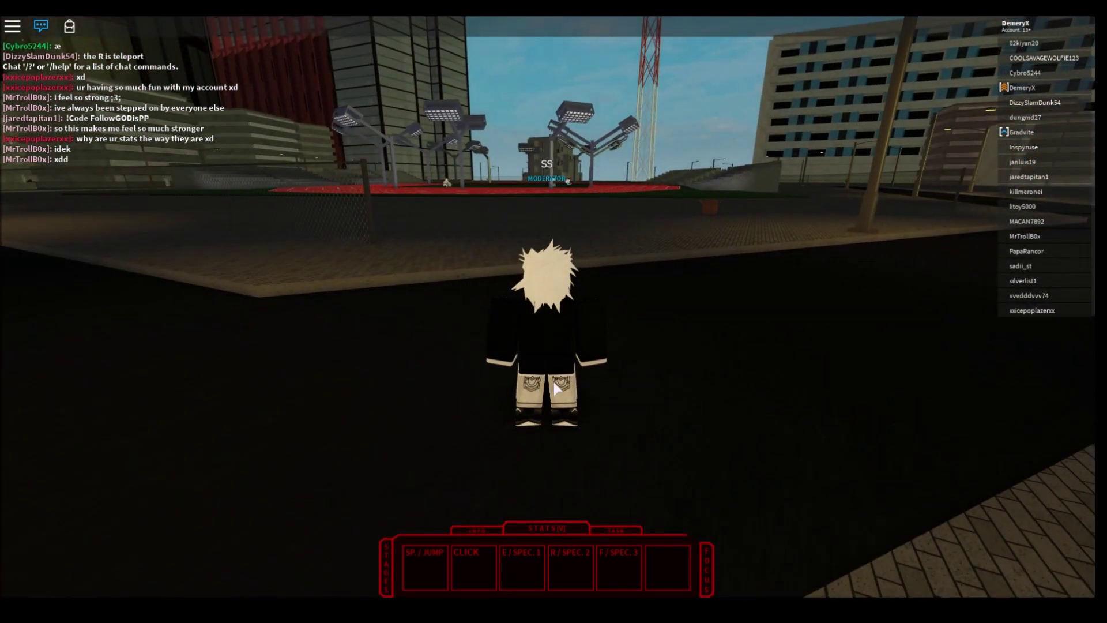
pyautogui.press('w')
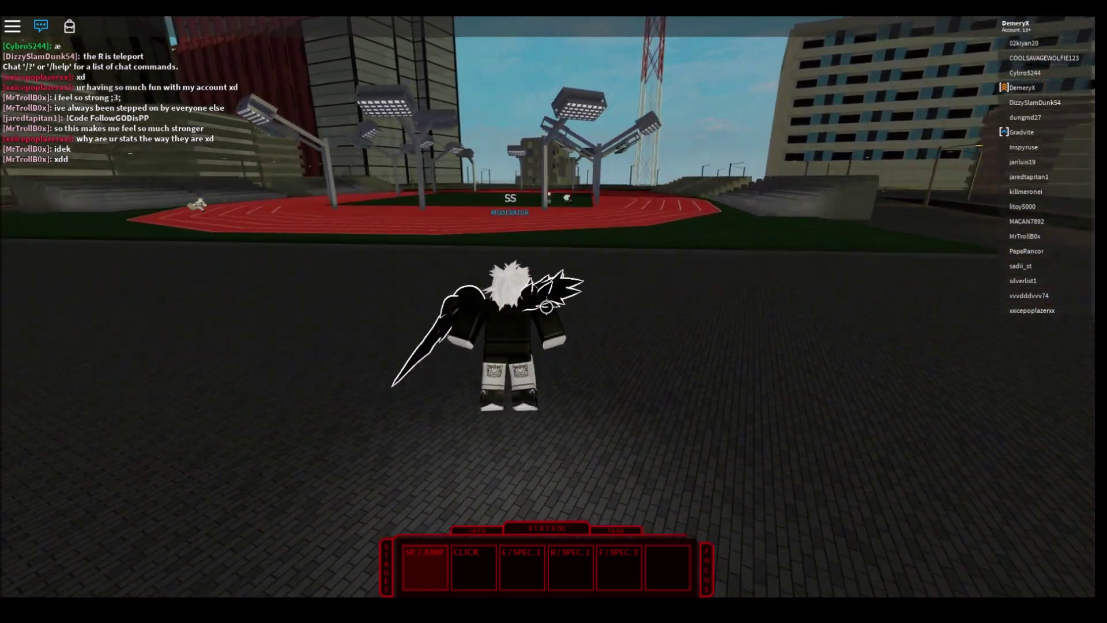
pyautogui.press('w')
pyautogui.press('1')
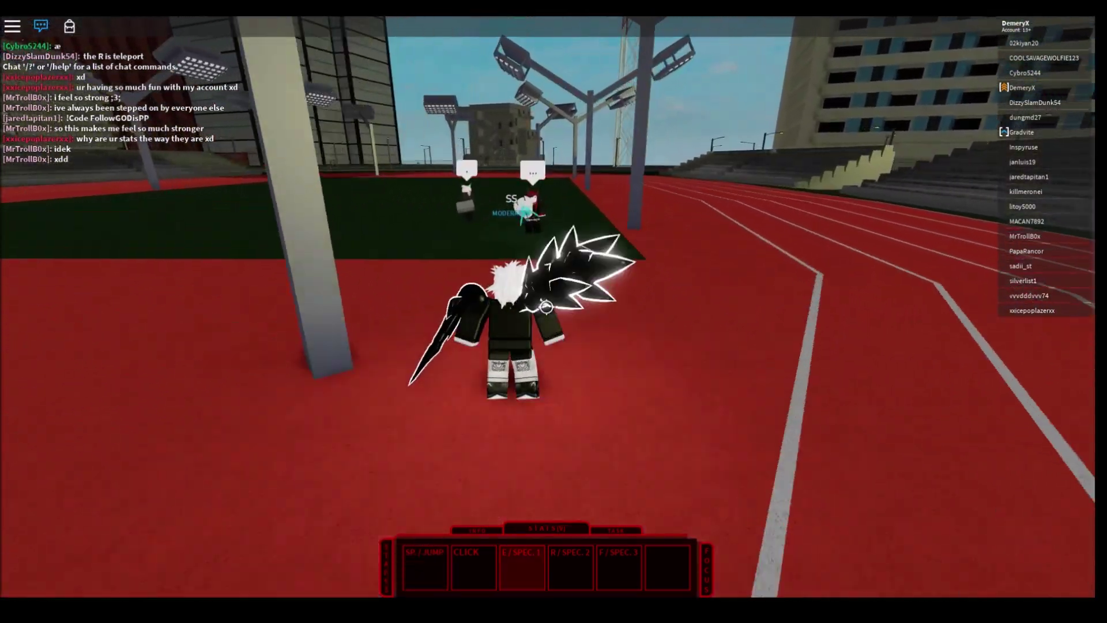
pyautogui.press('w')
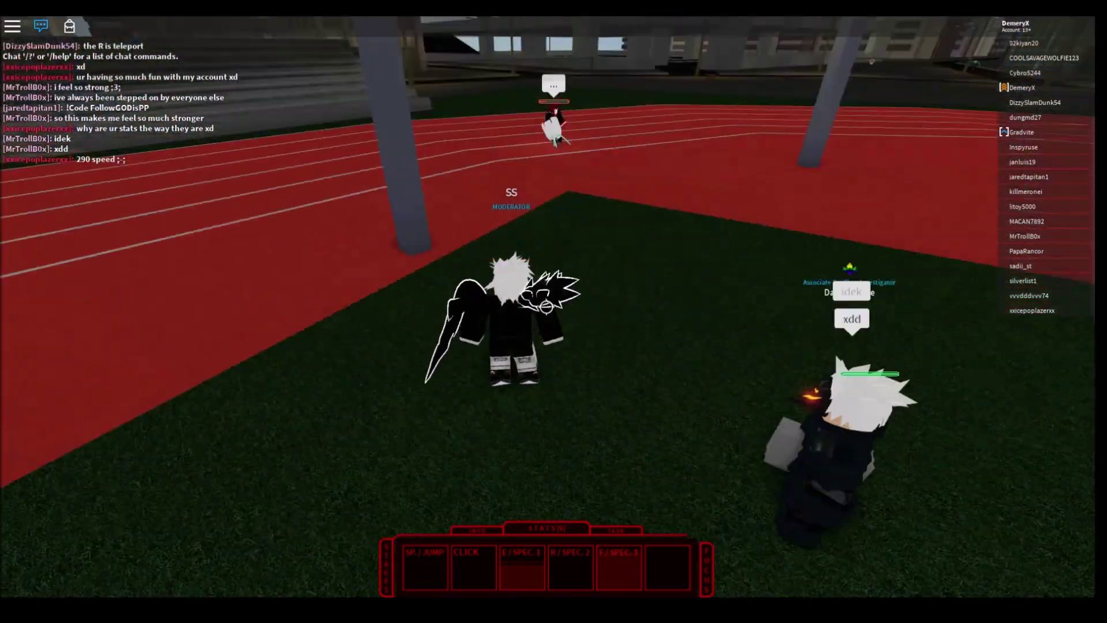
pyautogui.press('w')
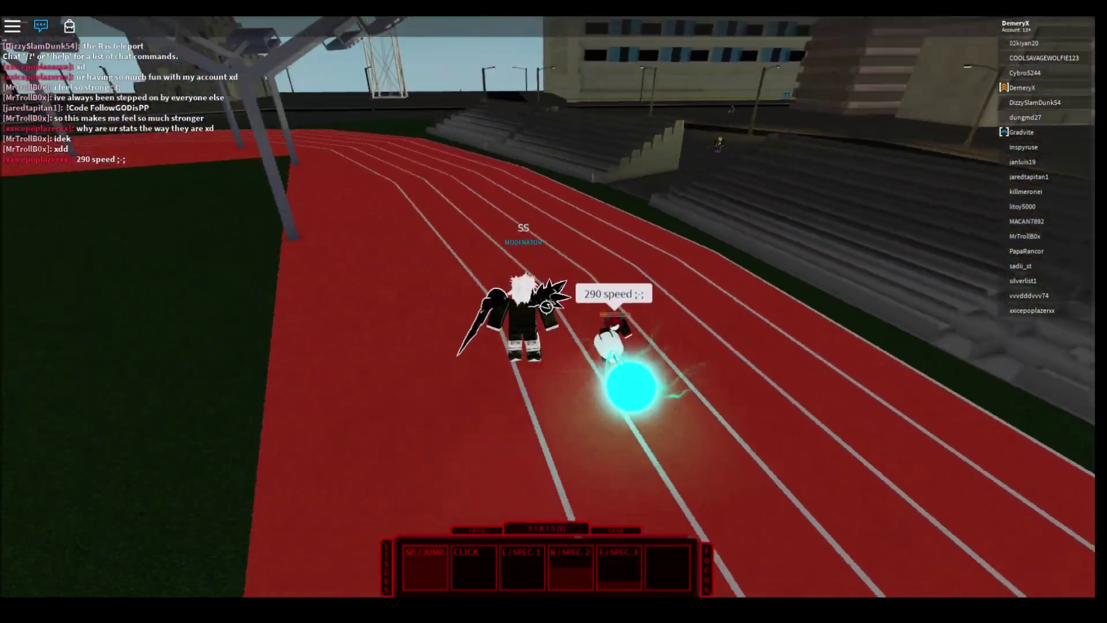
# Roam the track and grass field with a black aura, circling opponents.
pyautogui.press('w')
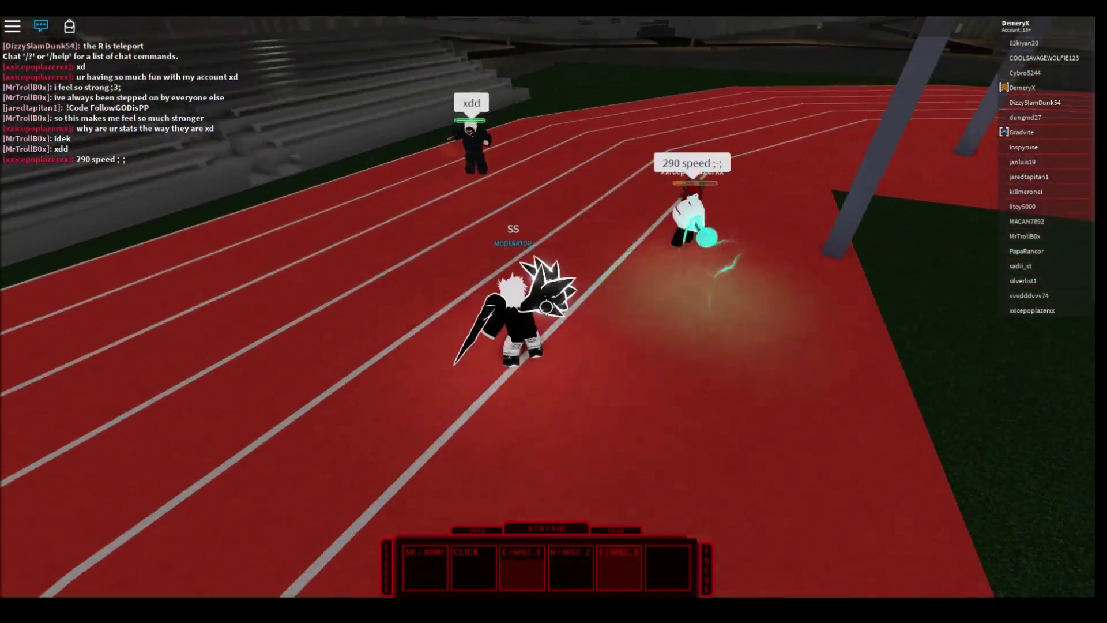
pyautogui.press('w')
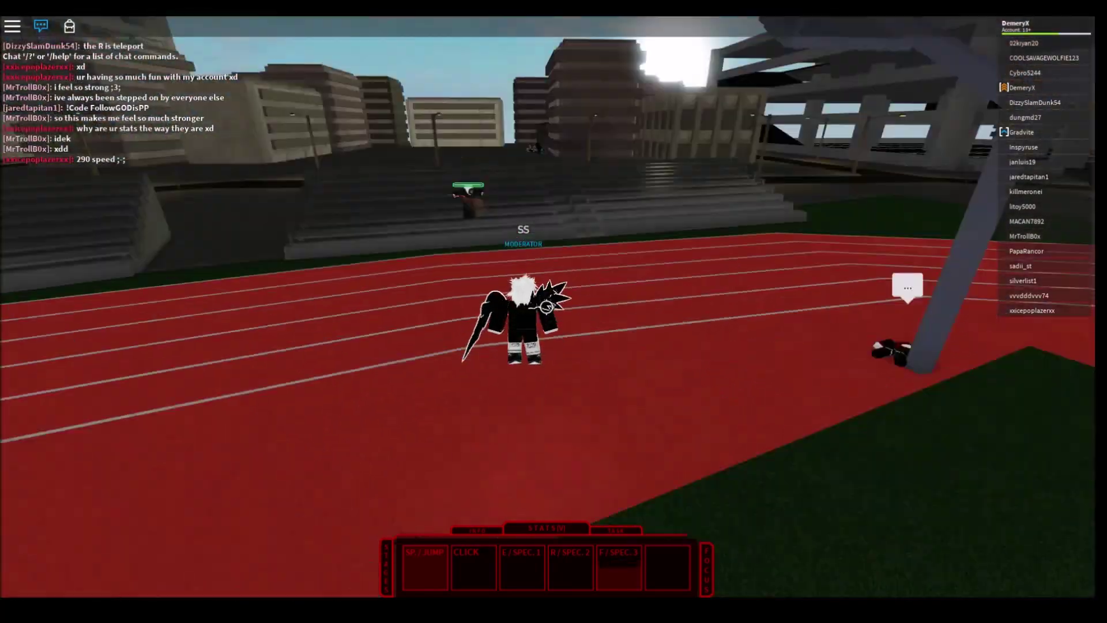
pyautogui.press('w')
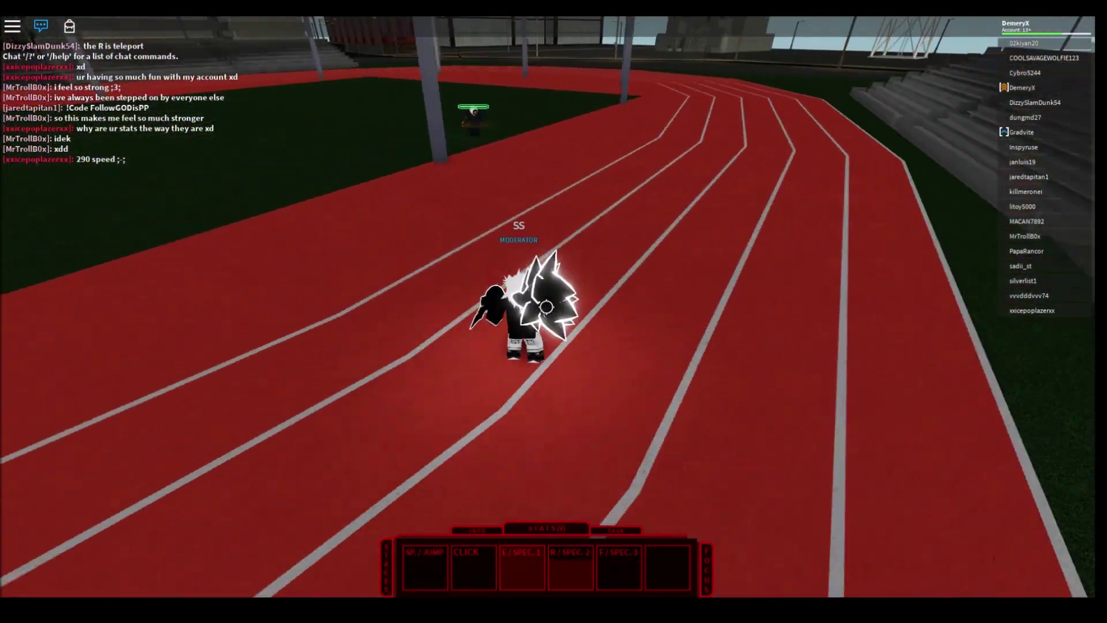
pyautogui.press('w')
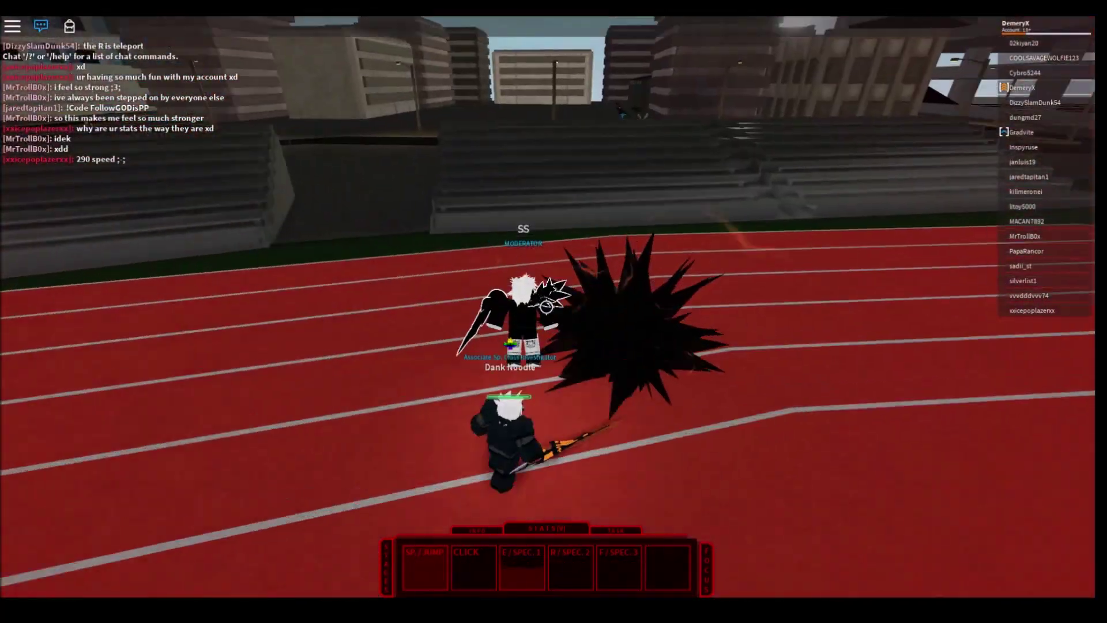
pyautogui.press('w')
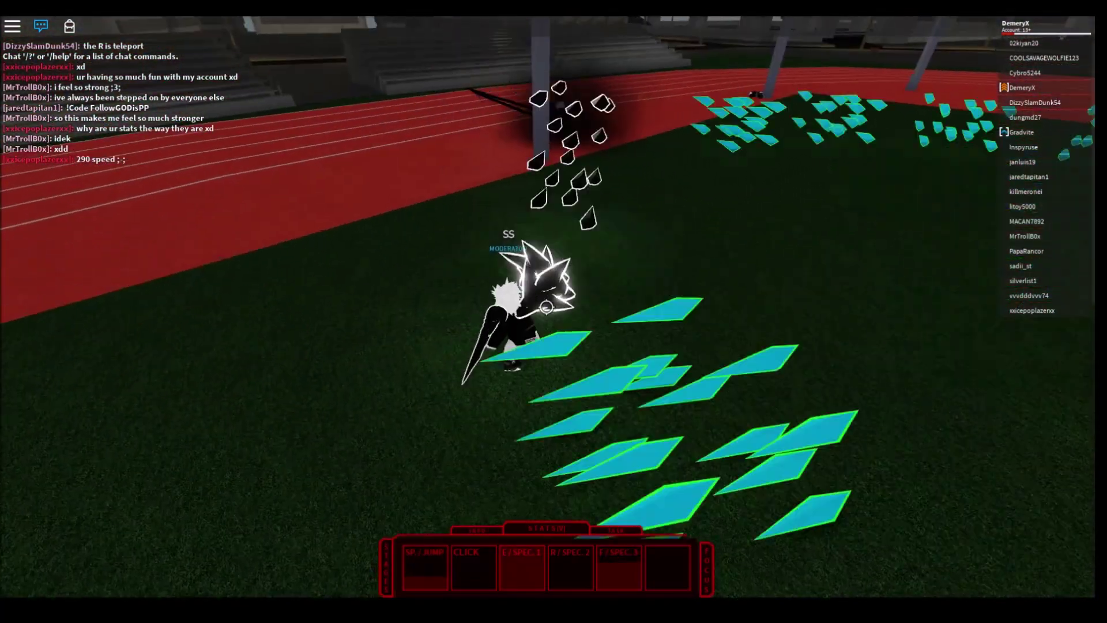
pyautogui.press('w')
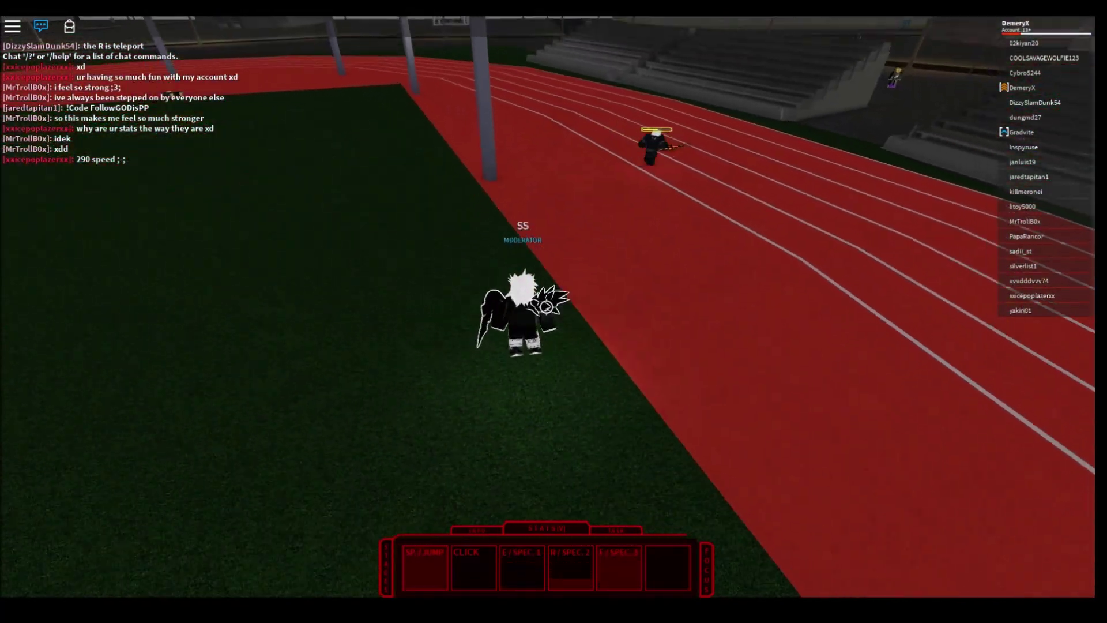
pyautogui.moveTo(547, 306); pyautogui.dragTo(547, 306)
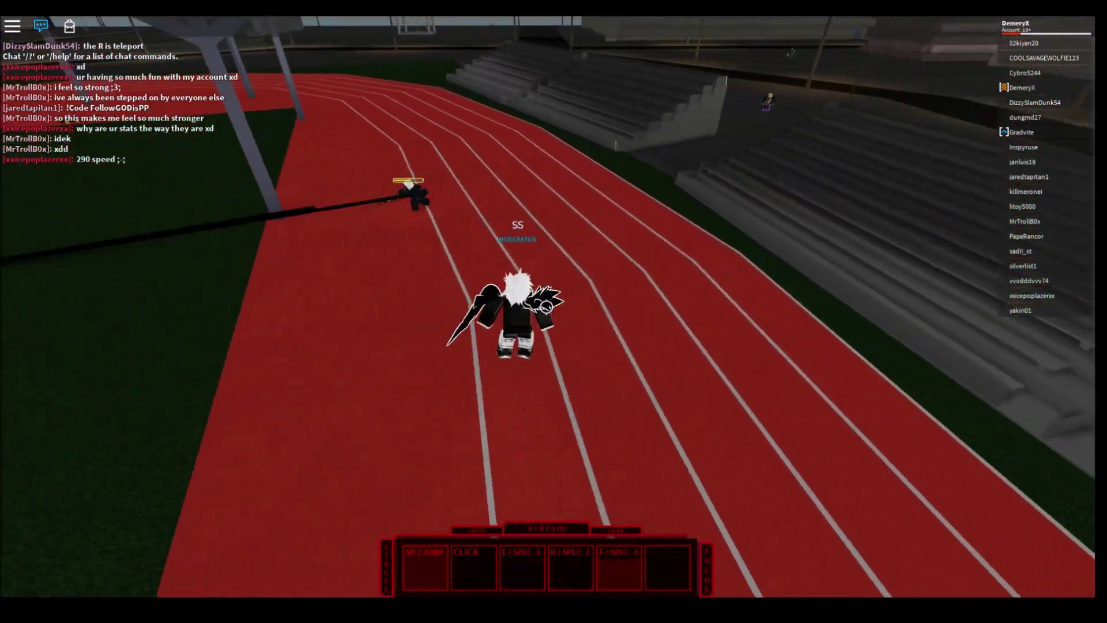
pyautogui.press('w')
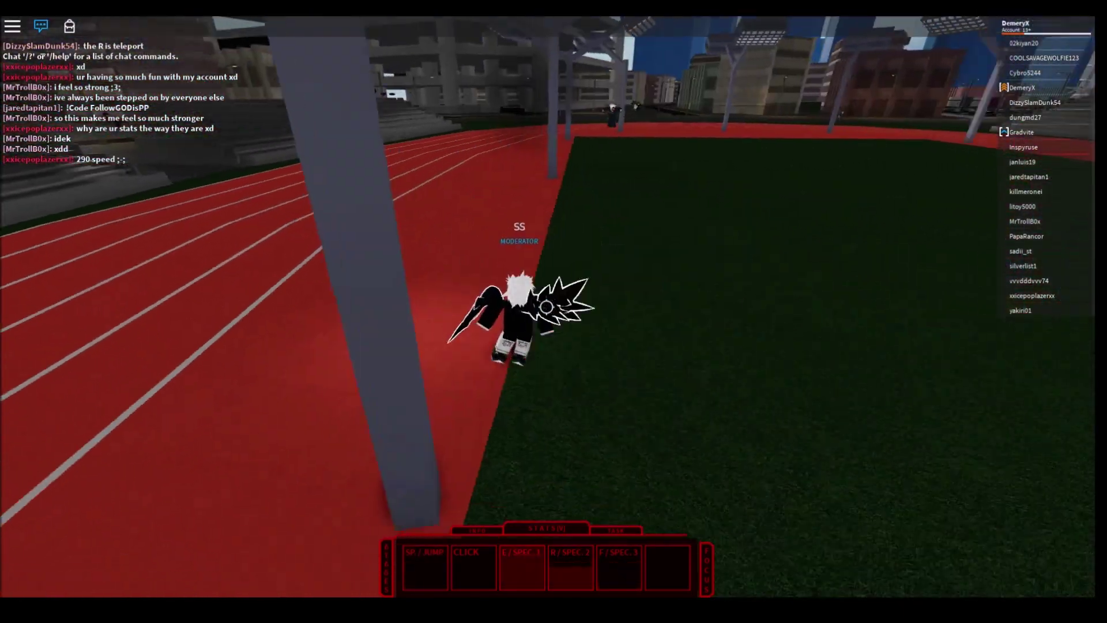
pyautogui.press('w')
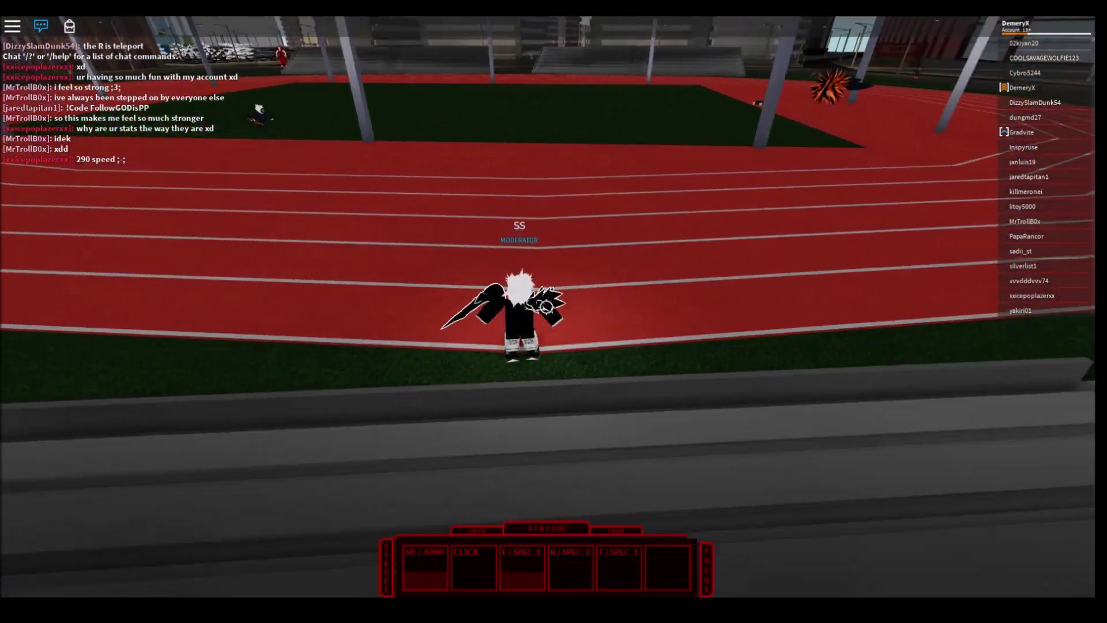
pyautogui.press('w')
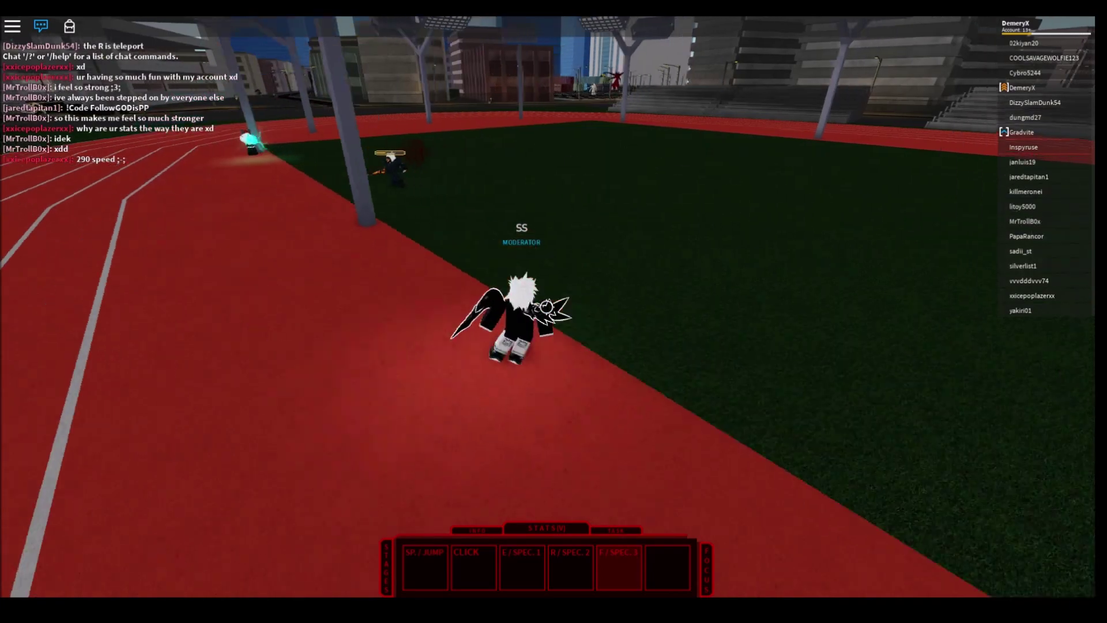
pyautogui.press('w')
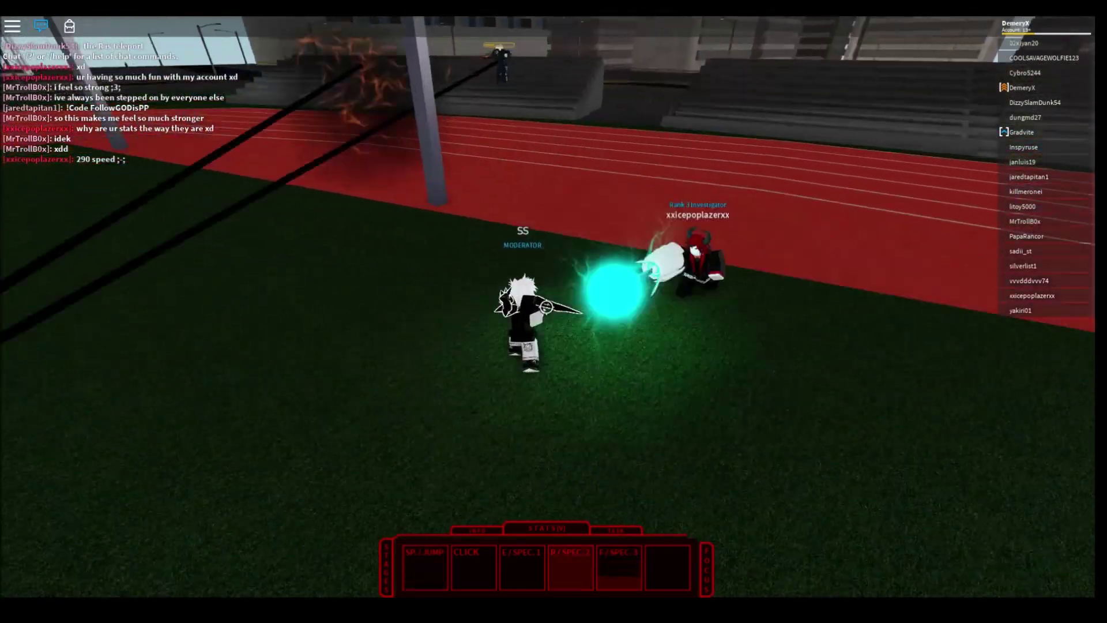
# Hit nearby players with black swarm and white shard specials.
pyautogui.press('e')
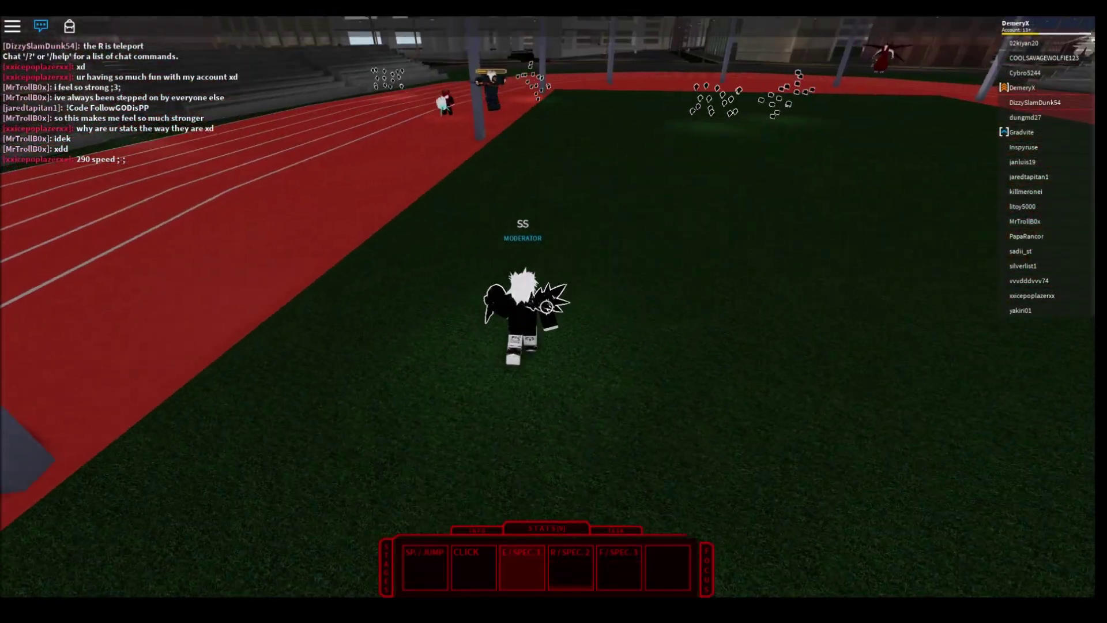
pyautogui.press('f')
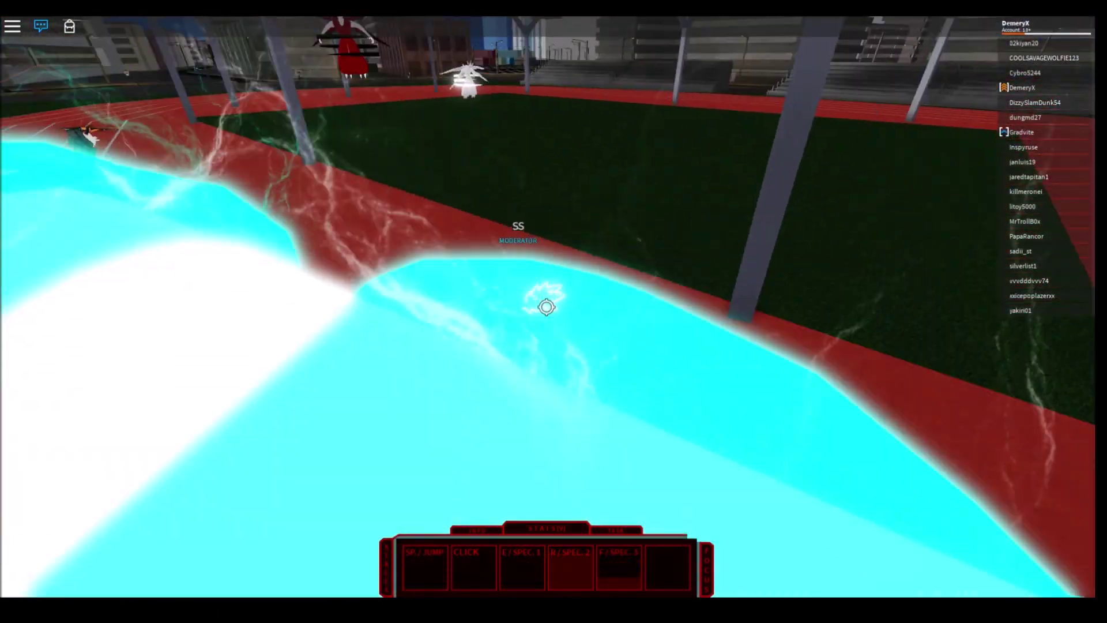
pyautogui.press('r')
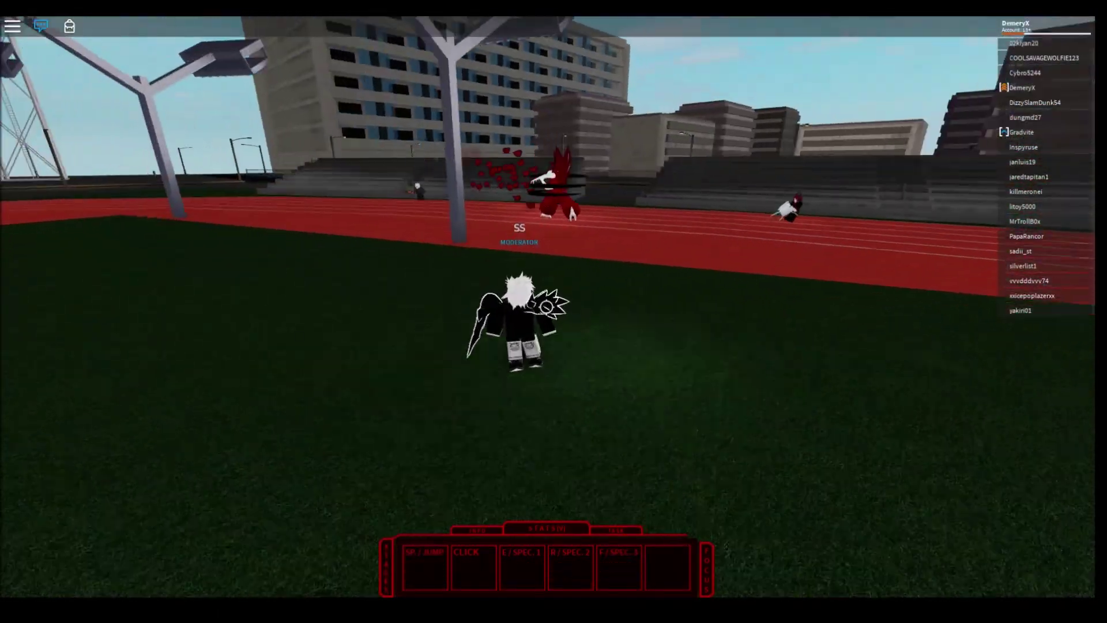
pyautogui.press('e')
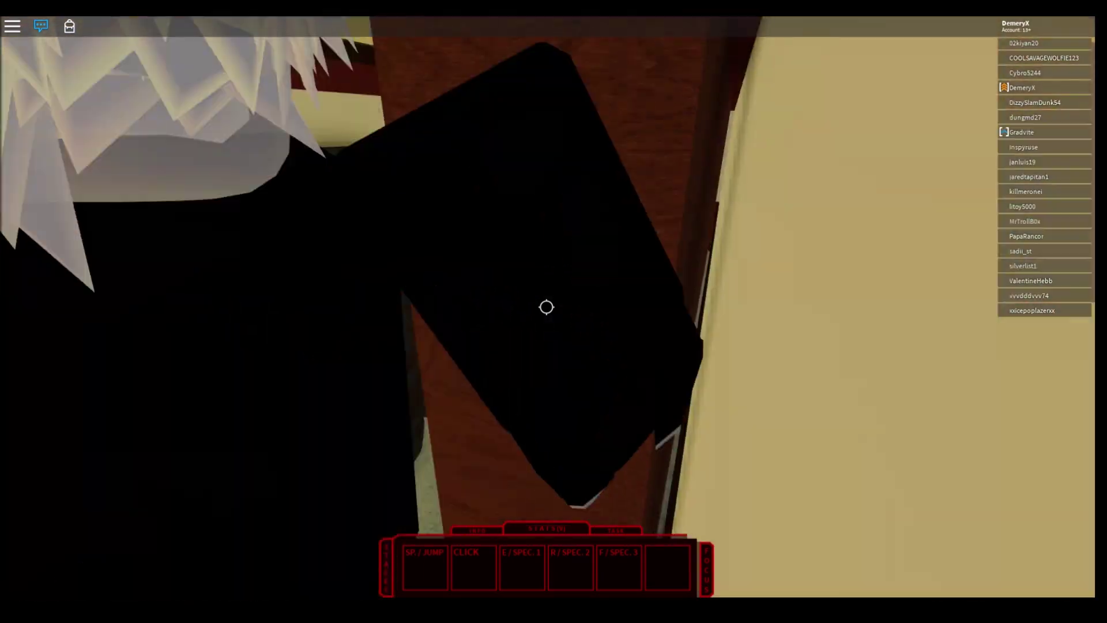
pyautogui.press('w')
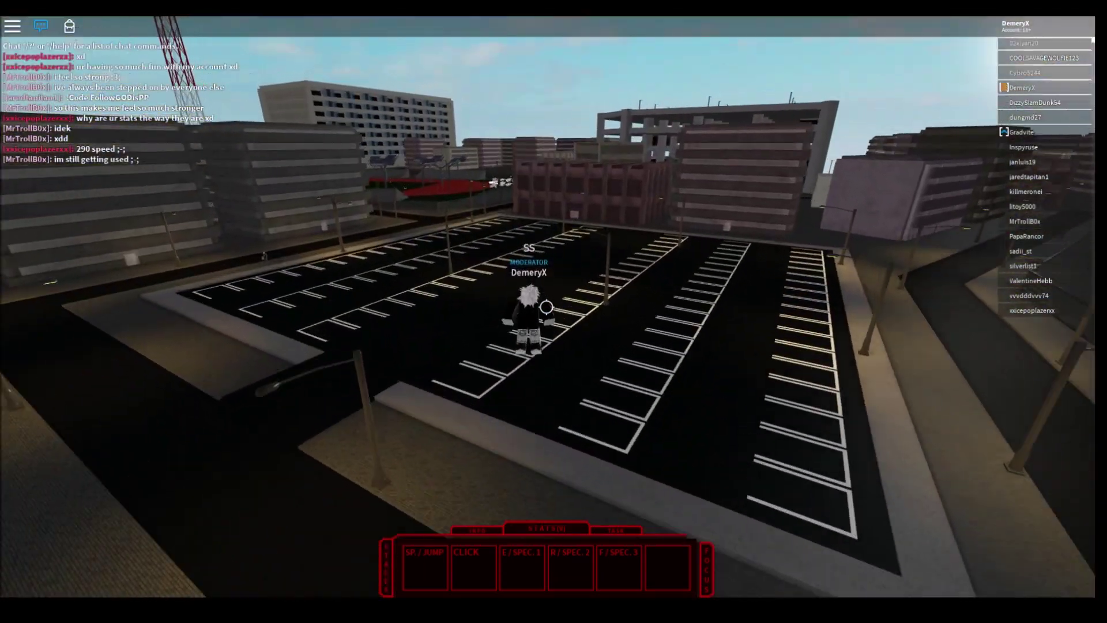
# Form the winged kagune and send the '!SColor Maroon' chat command.
pyautogui.press('e')
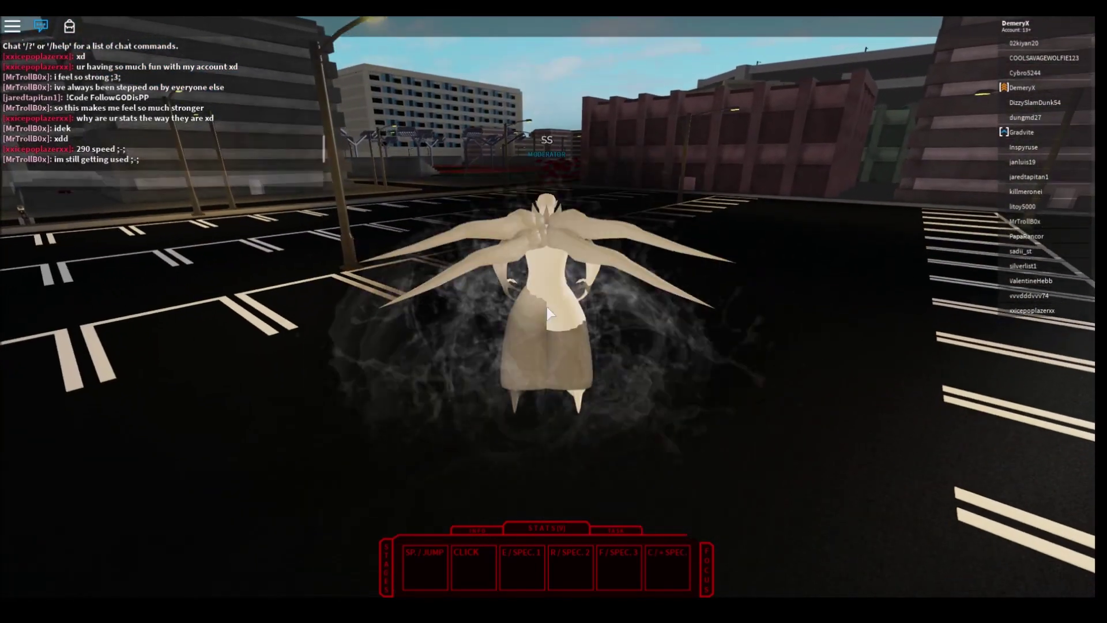
pyautogui.press('/')
pyautogui.write('!SColor Maroon')
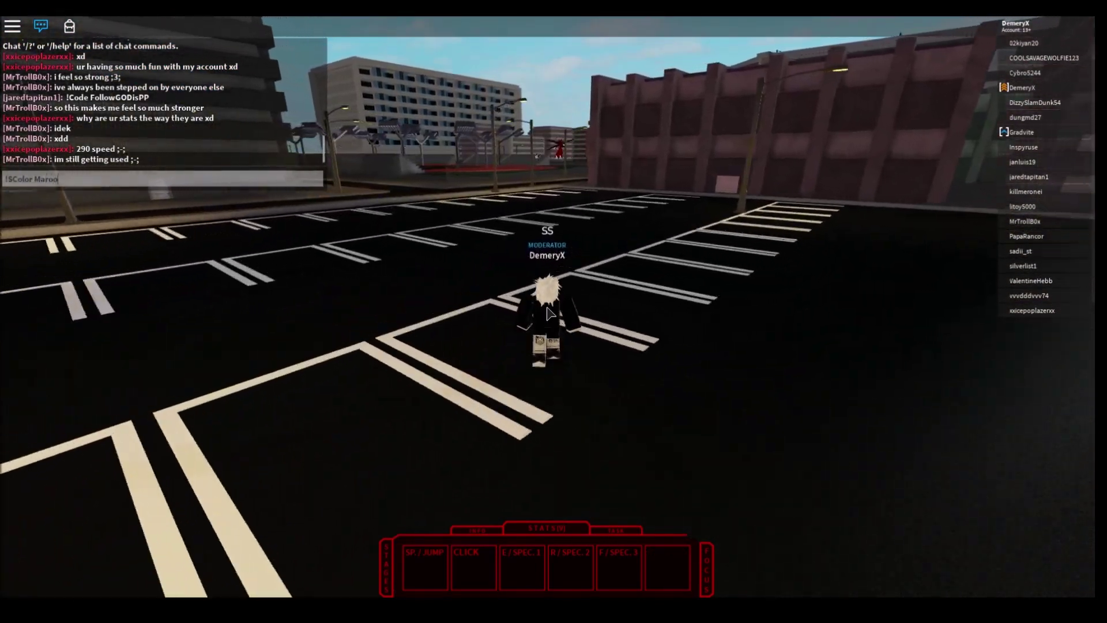
pyautogui.press('Return')
pyautogui.press('e')
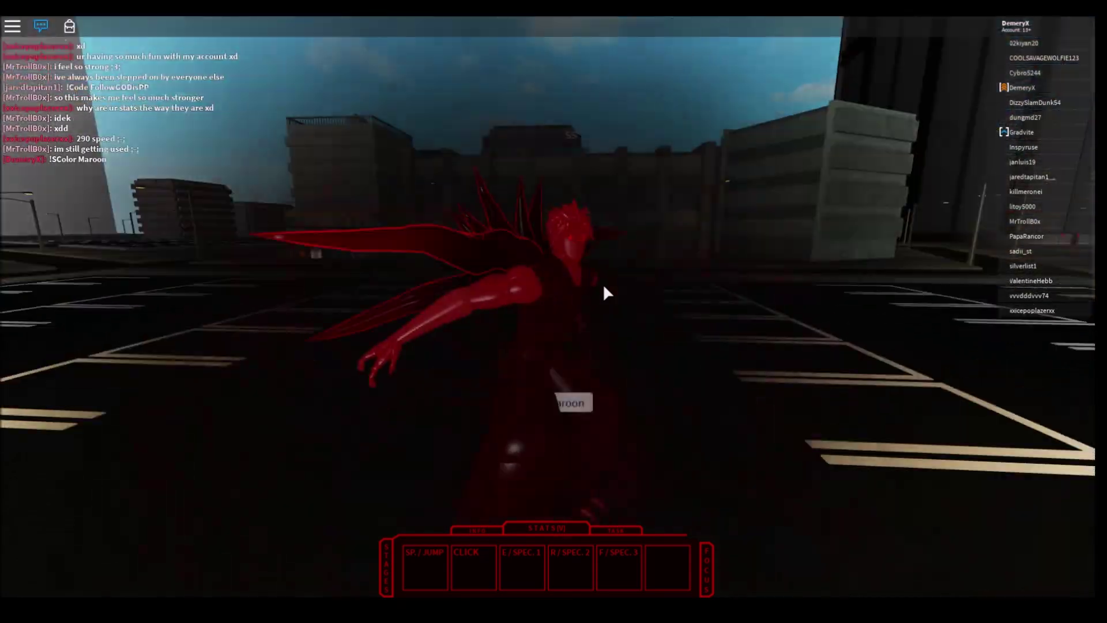
# Walk back onto the stadium track, toggling the shift-lock camera.
pyautogui.press('shift')
pyautogui.press('w')
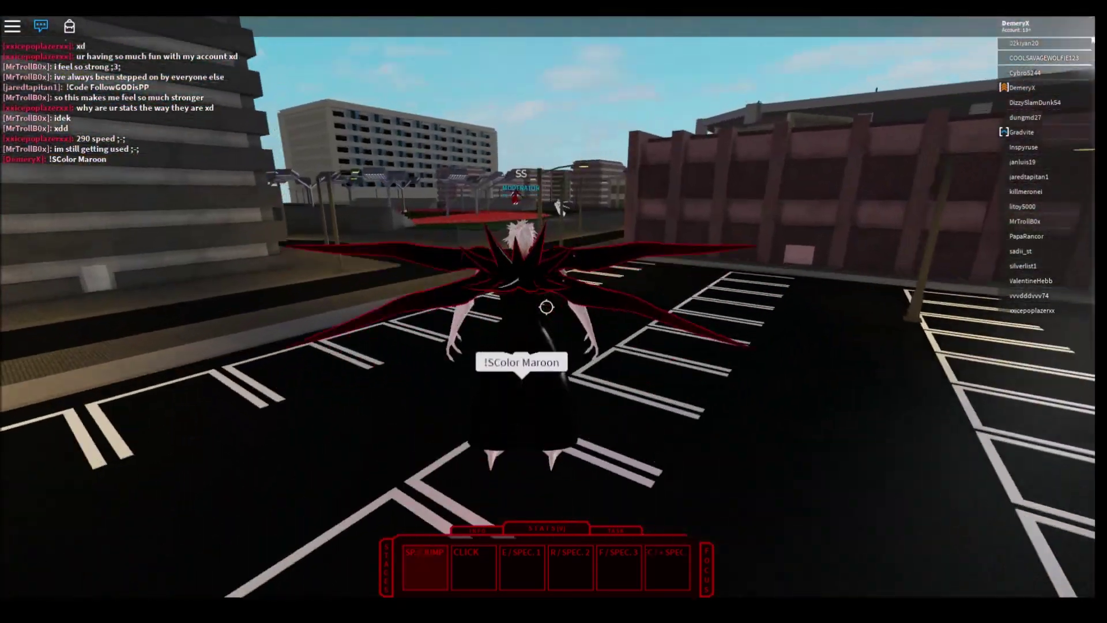
pyautogui.press('shift')
pyautogui.press('w')
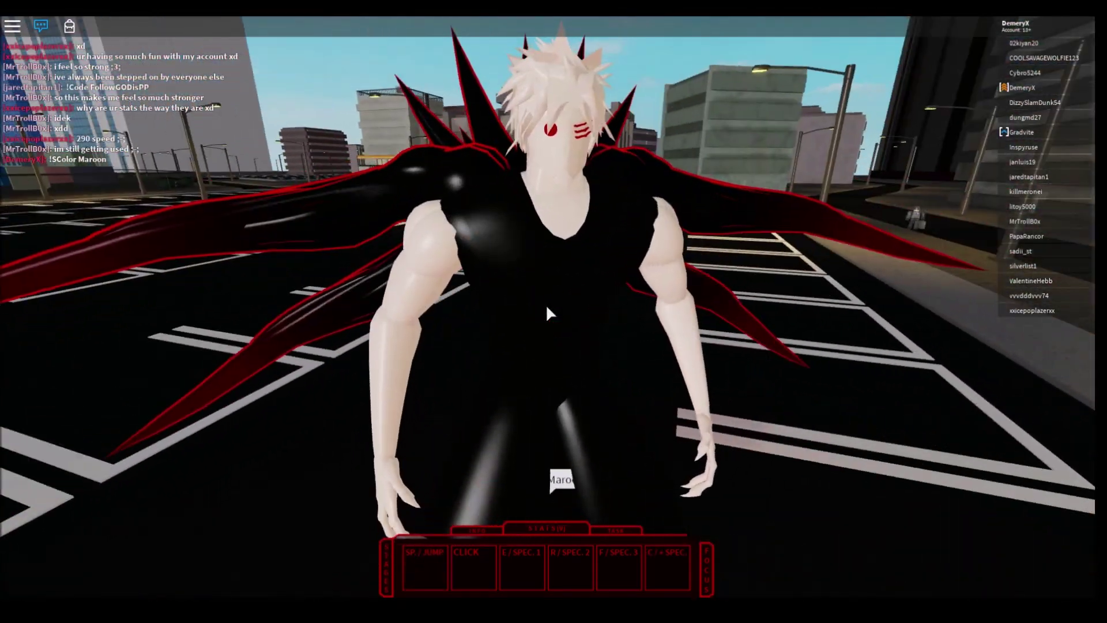
pyautogui.press('shift')
pyautogui.press('w')
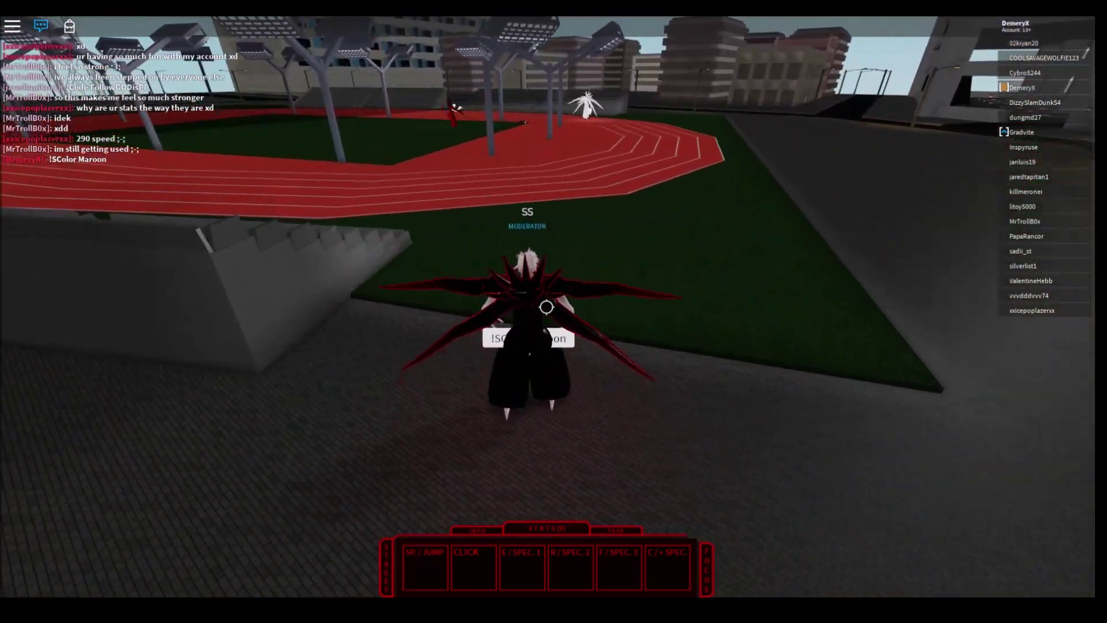
pyautogui.press('e')
# Lunge along the track with shard trails and red ground spikes.
pyautogui.click(546, 306)
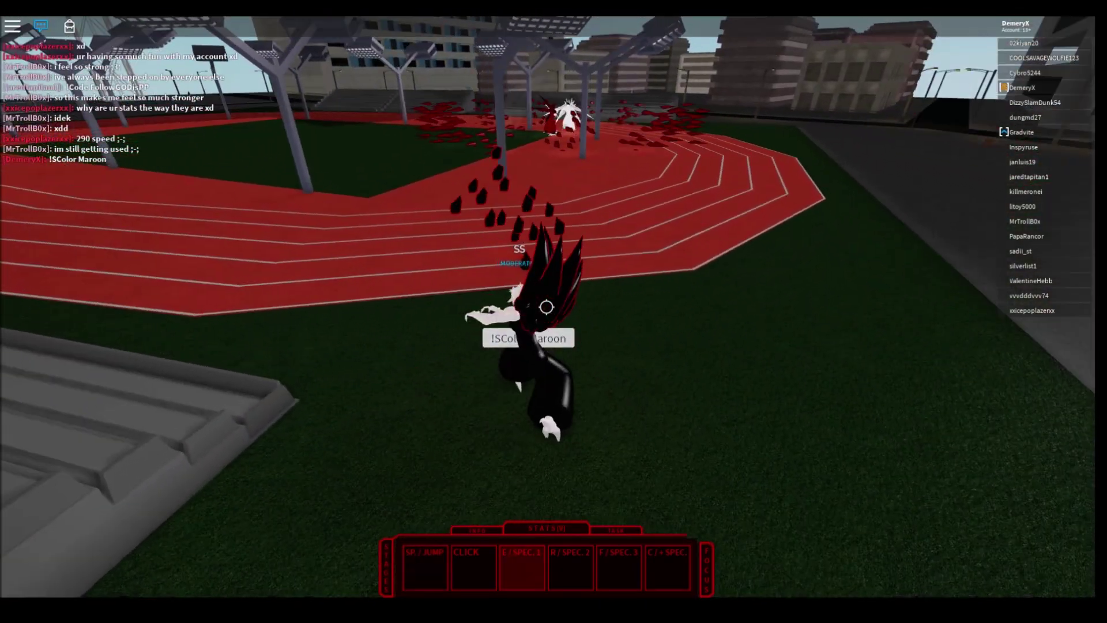
pyautogui.press('w')
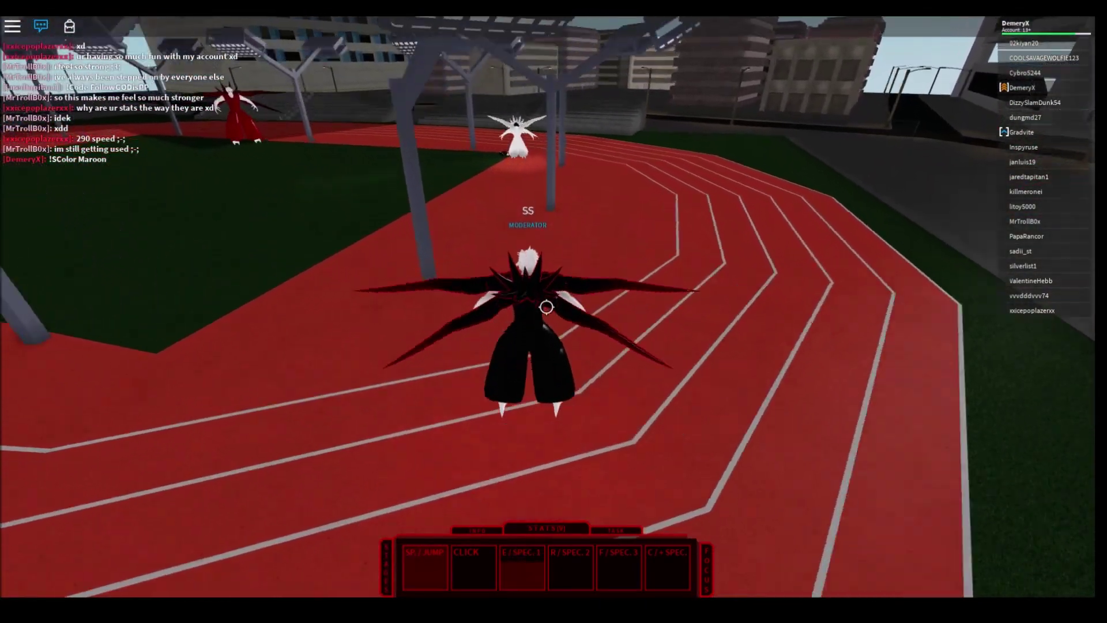
pyautogui.press('f')
pyautogui.click(546, 307)
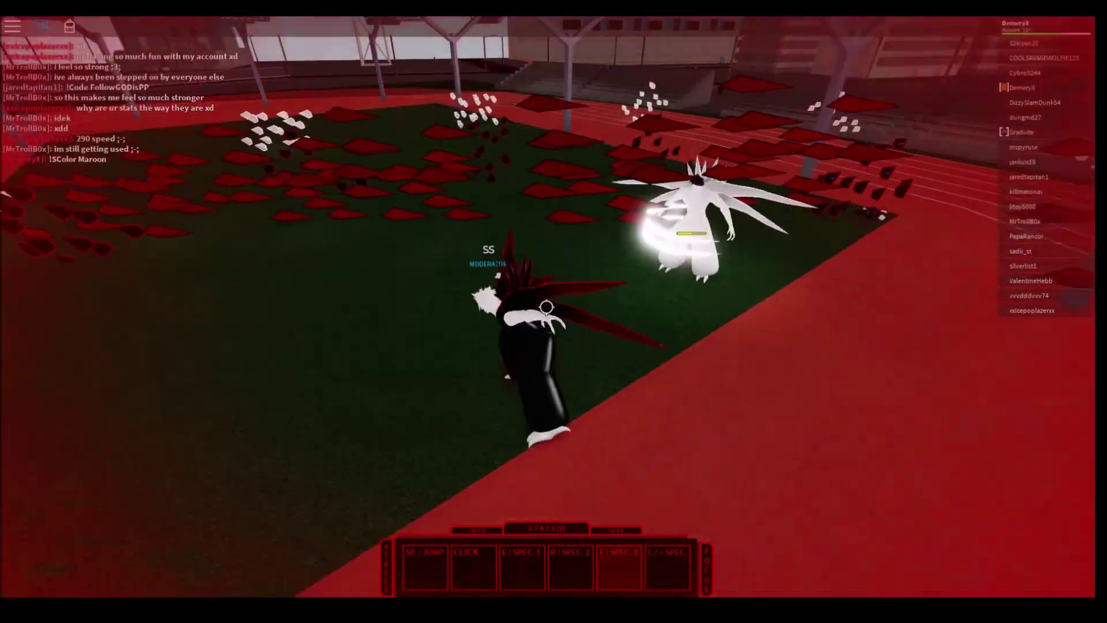
pyautogui.press('f')
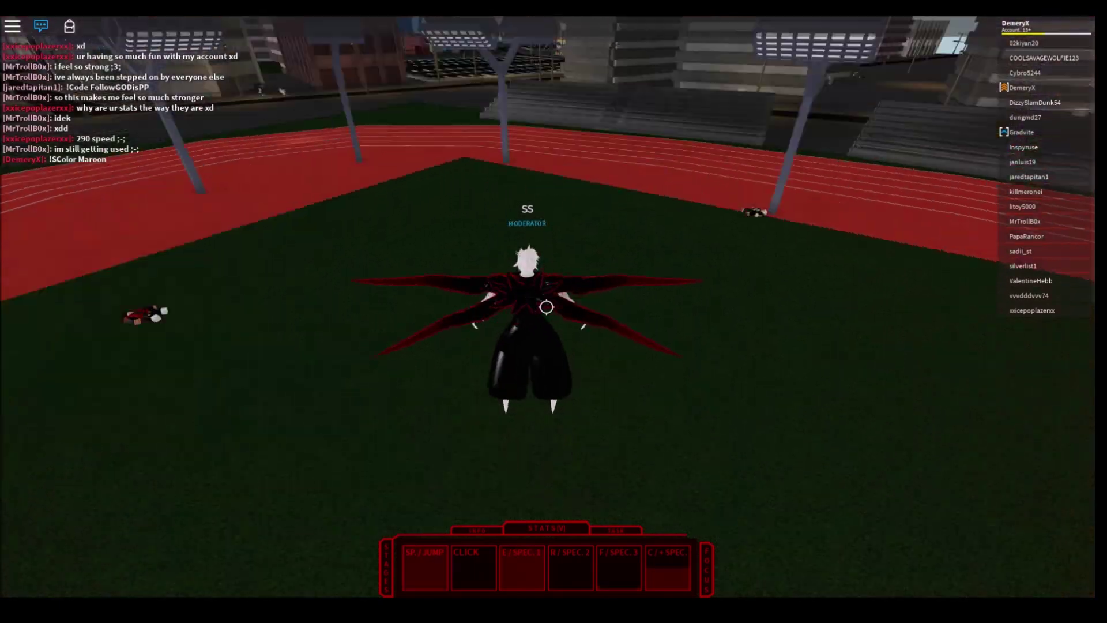
pyautogui.press('w')
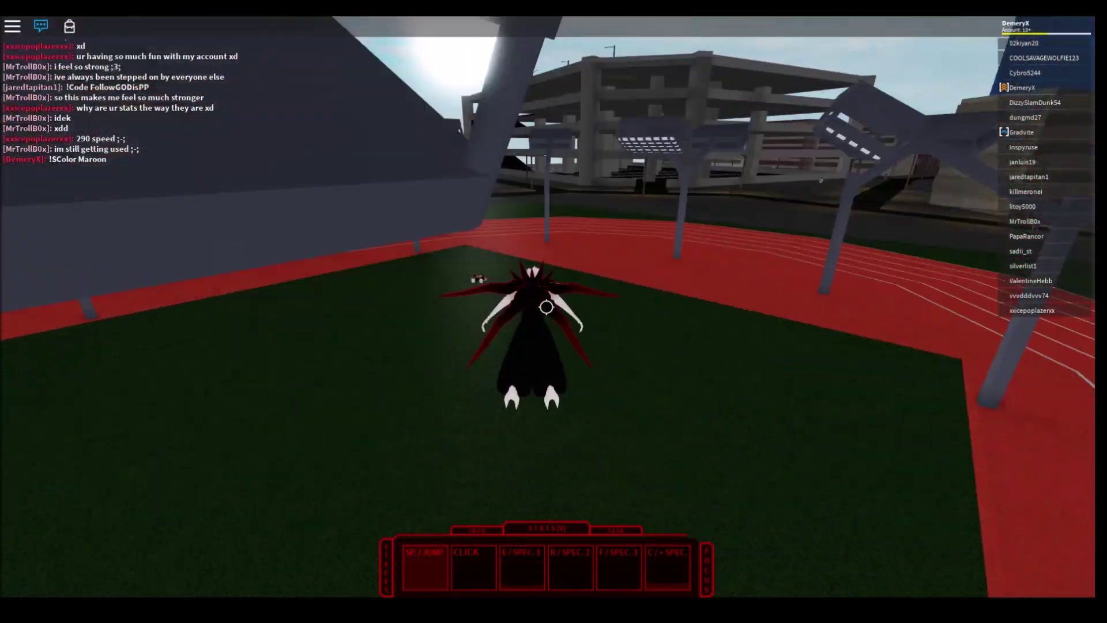
# Close in on the cyan player, knock them onto the grass, then roam the bleachers.
pyautogui.press('w')
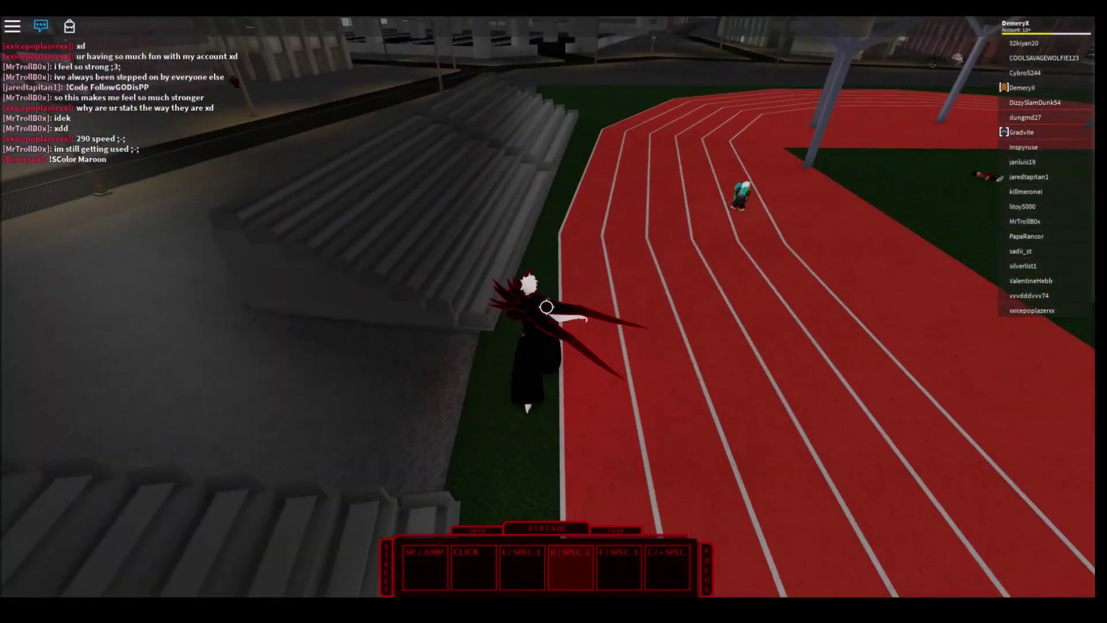
pyautogui.press('w')
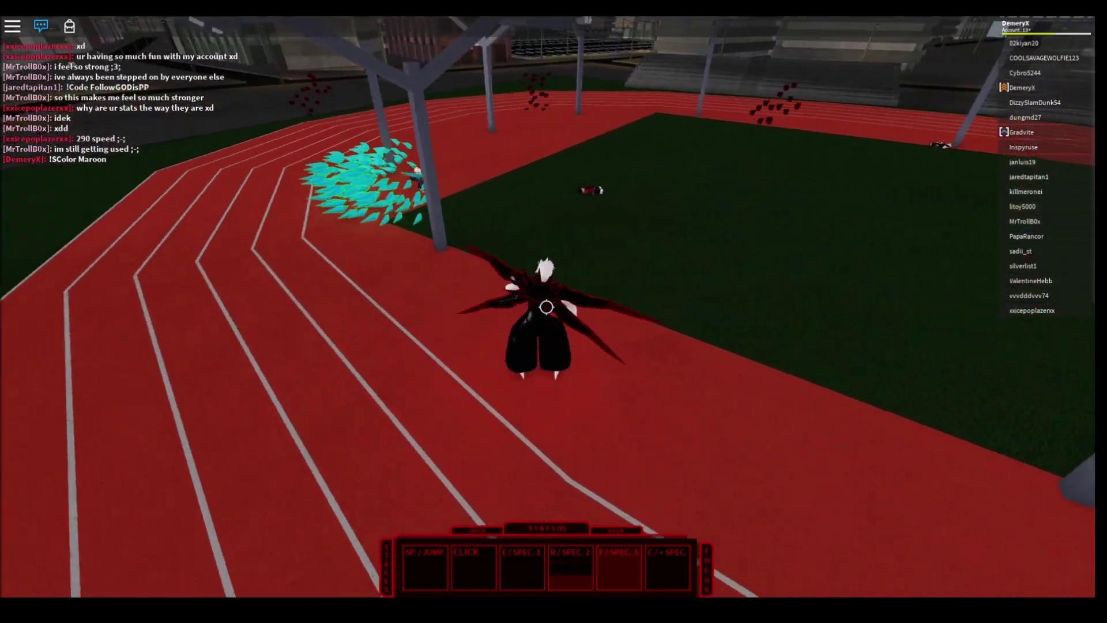
pyautogui.press('w')
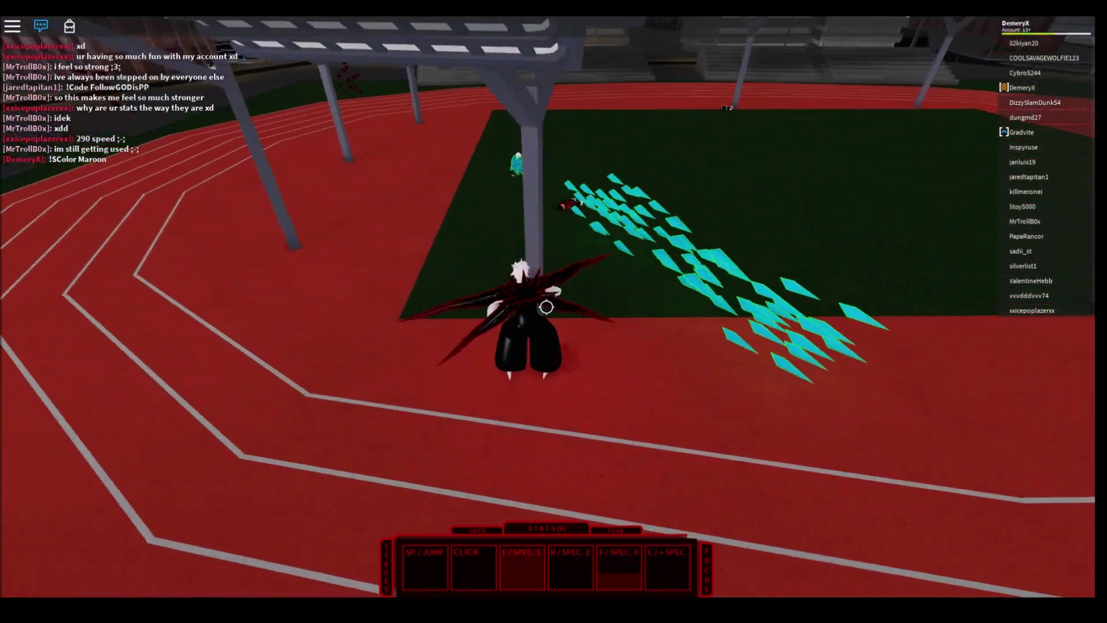
pyautogui.press('w')
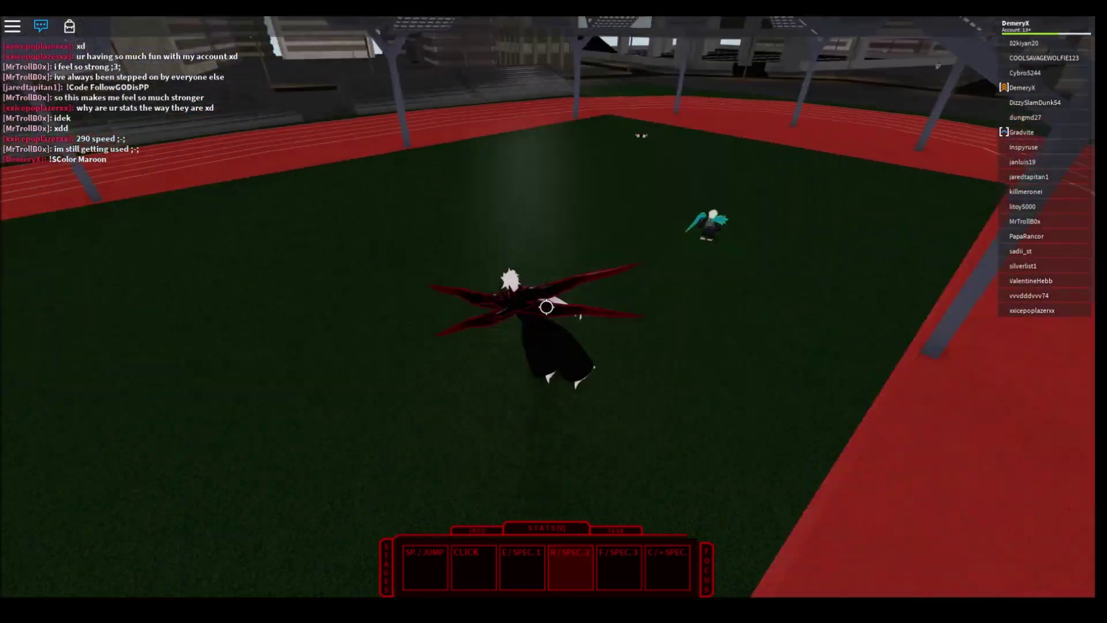
pyautogui.press('w')
pyautogui.click(546, 307)
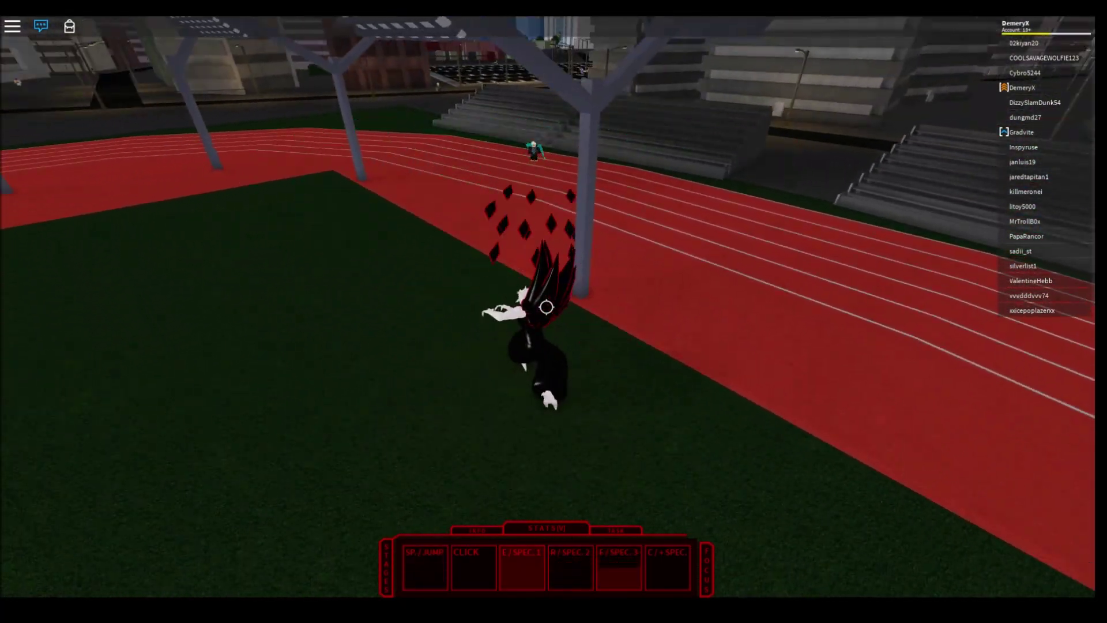
pyautogui.press('w')
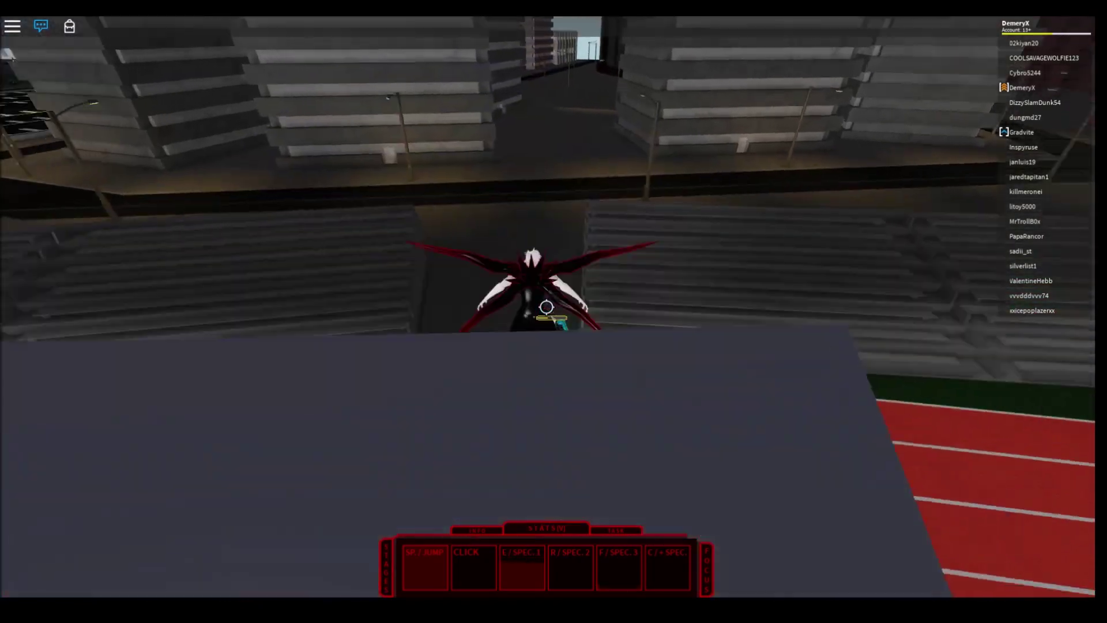
pyautogui.press('w')
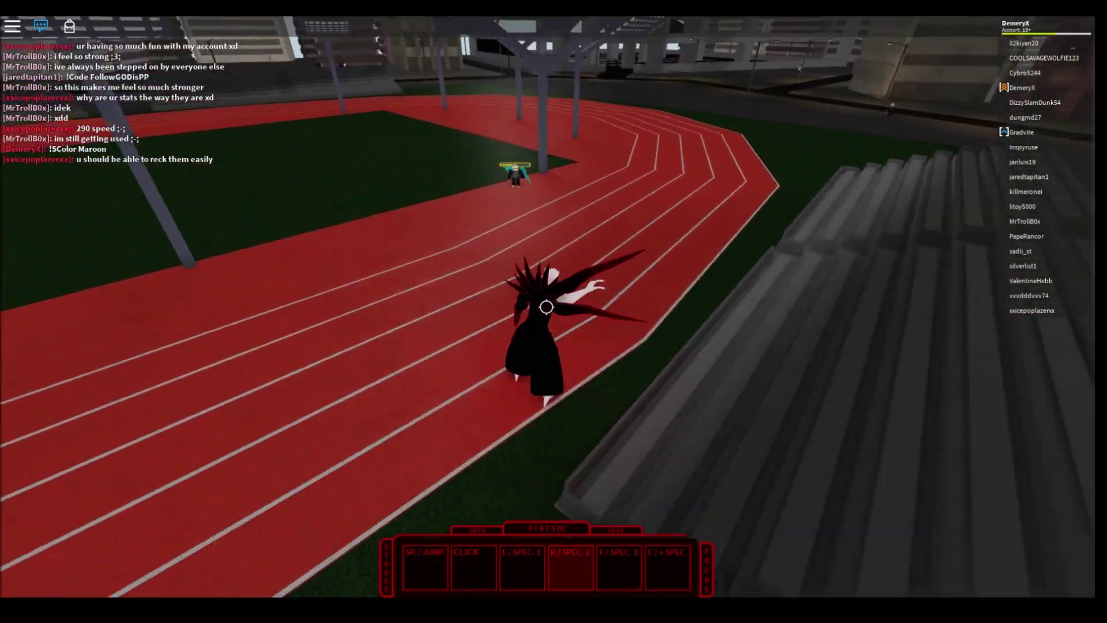
# Run across the rooftop and drop down into the parking lot.
pyautogui.press('r')
pyautogui.press('w')
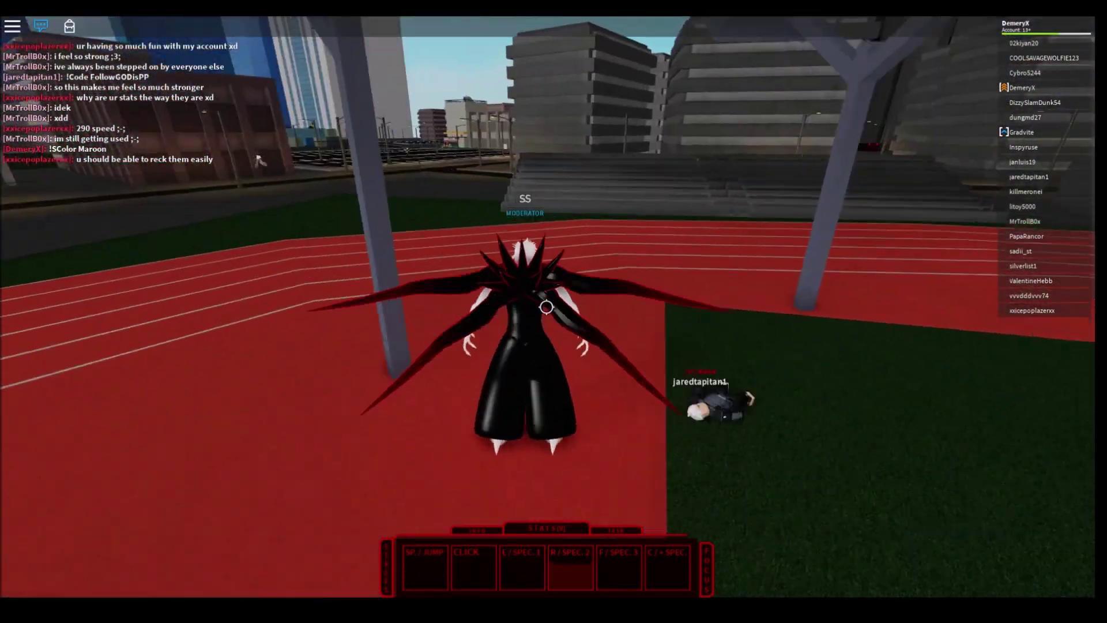
pyautogui.press('w')
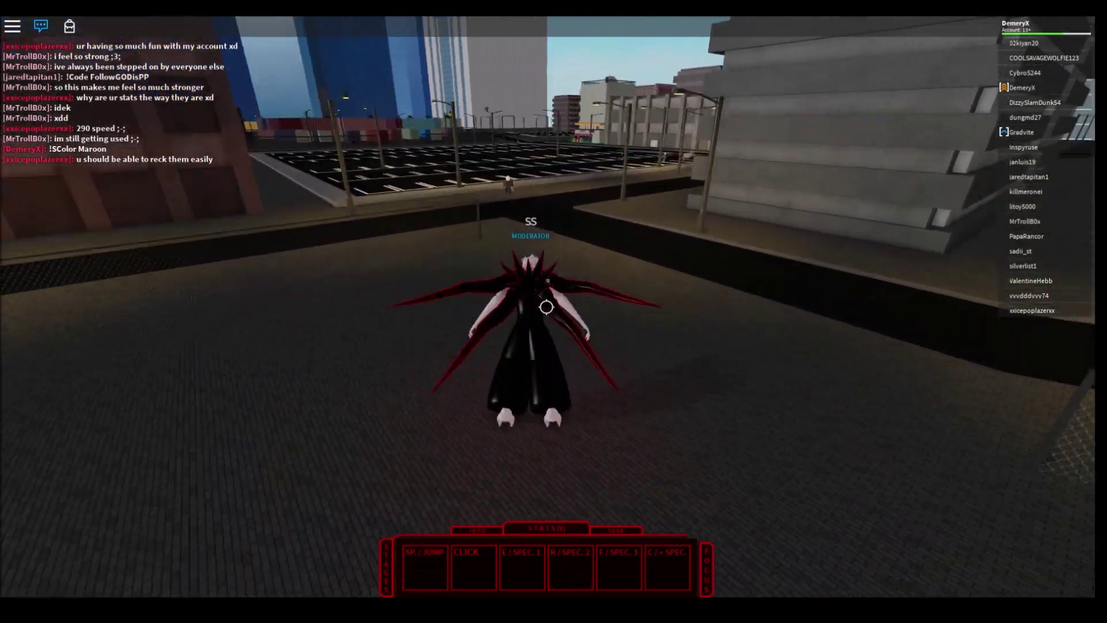
pyautogui.press('w')
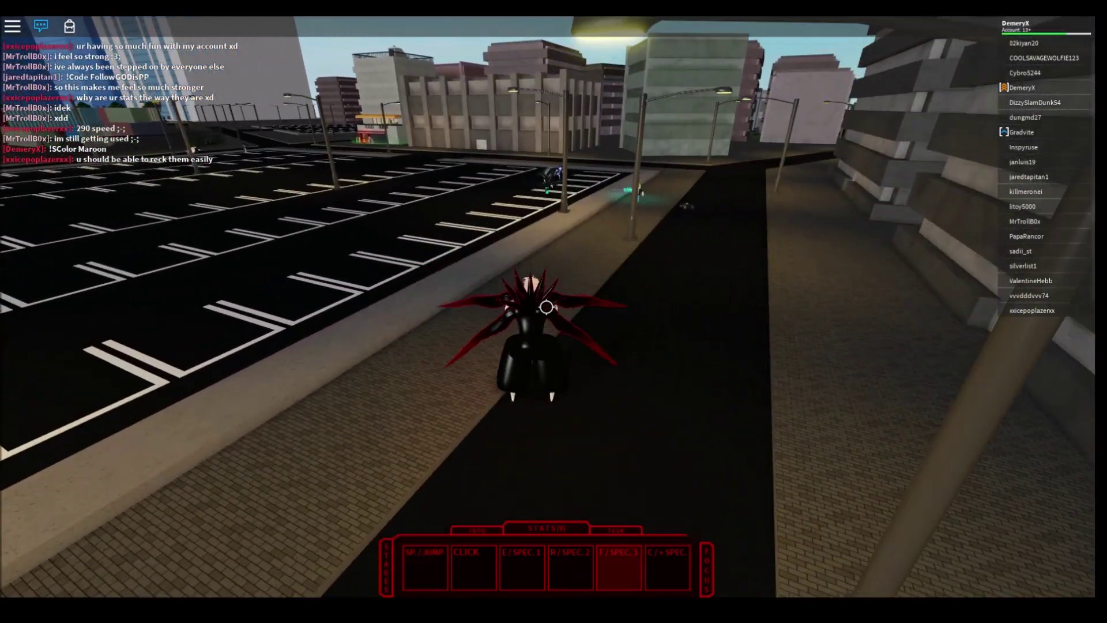
pyautogui.press('f')
pyautogui.press('w')
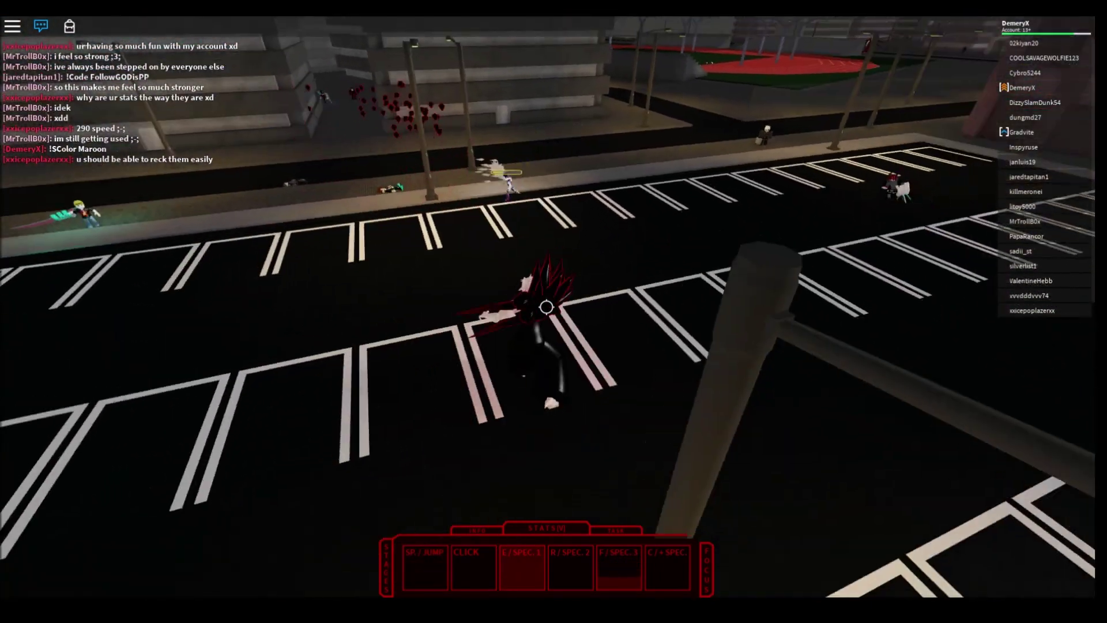
# Head along the walkway and streets, unleashing red-shard specials.
pyautogui.press('w')
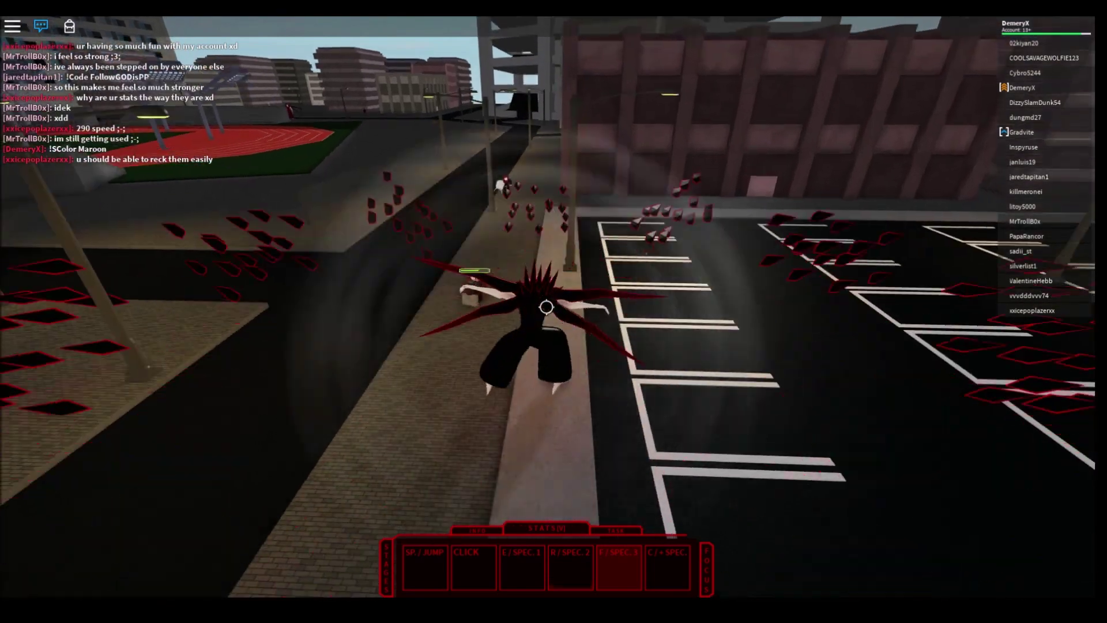
pyautogui.press('w')
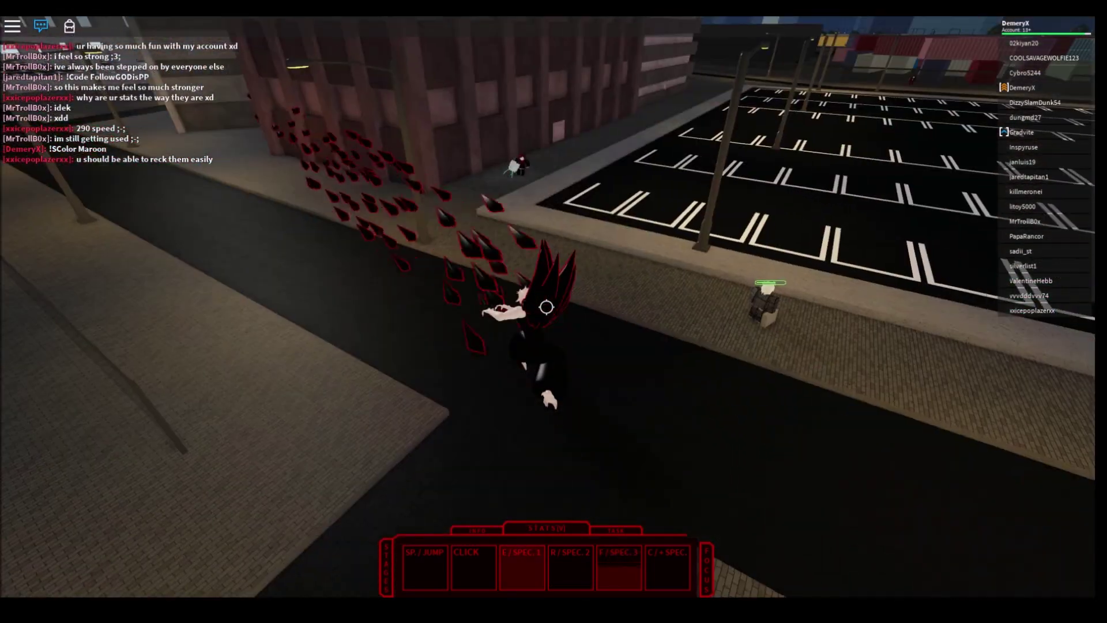
pyautogui.press('w')
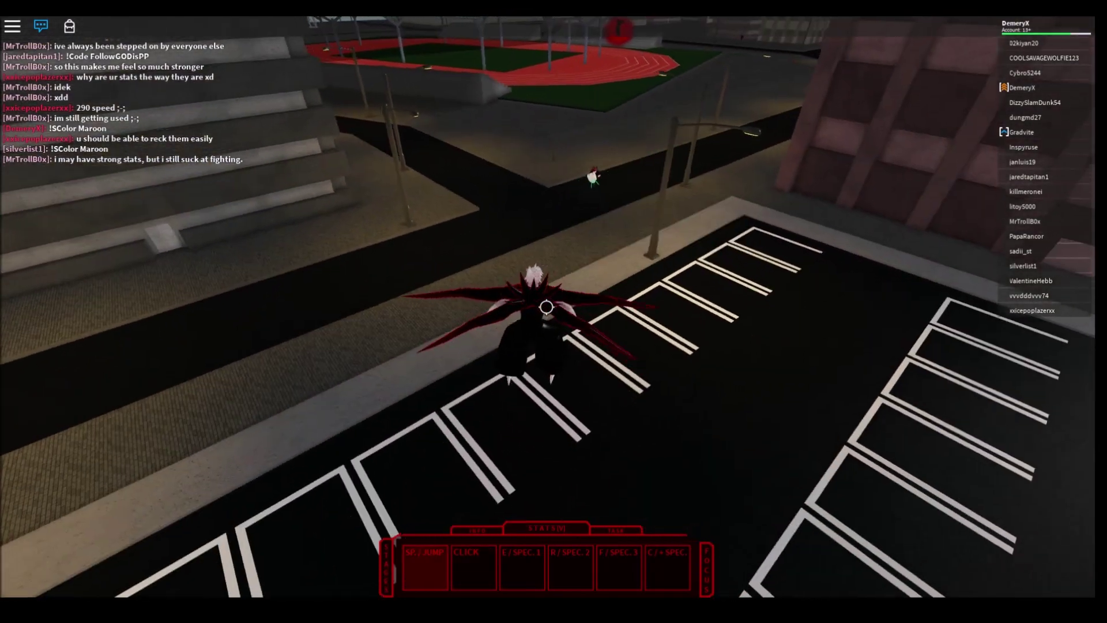
pyautogui.press('w')
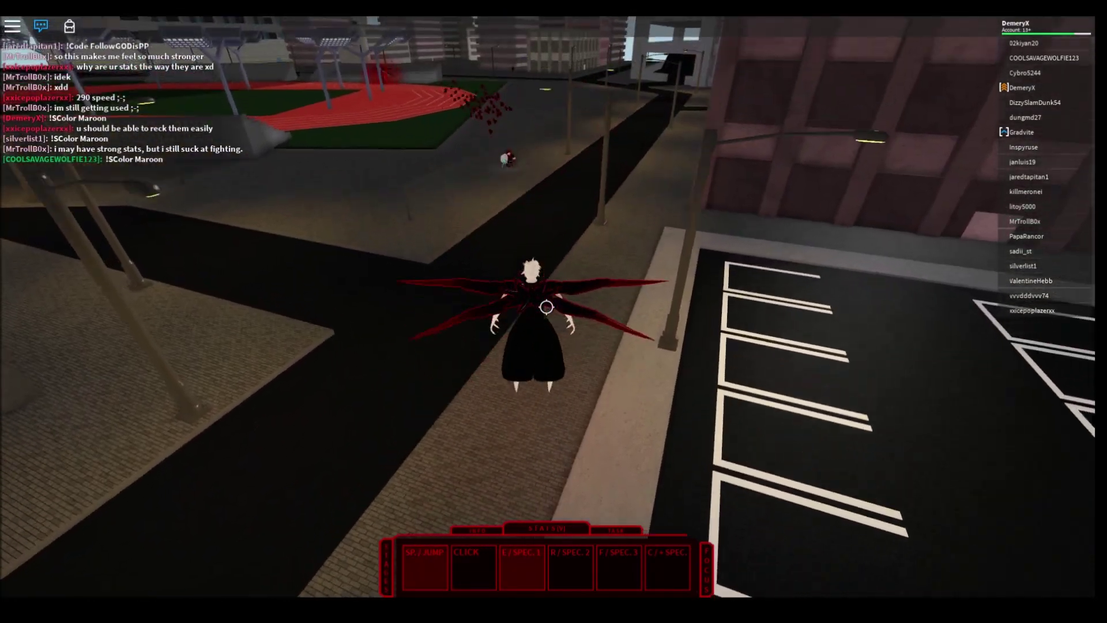
pyautogui.press('e')
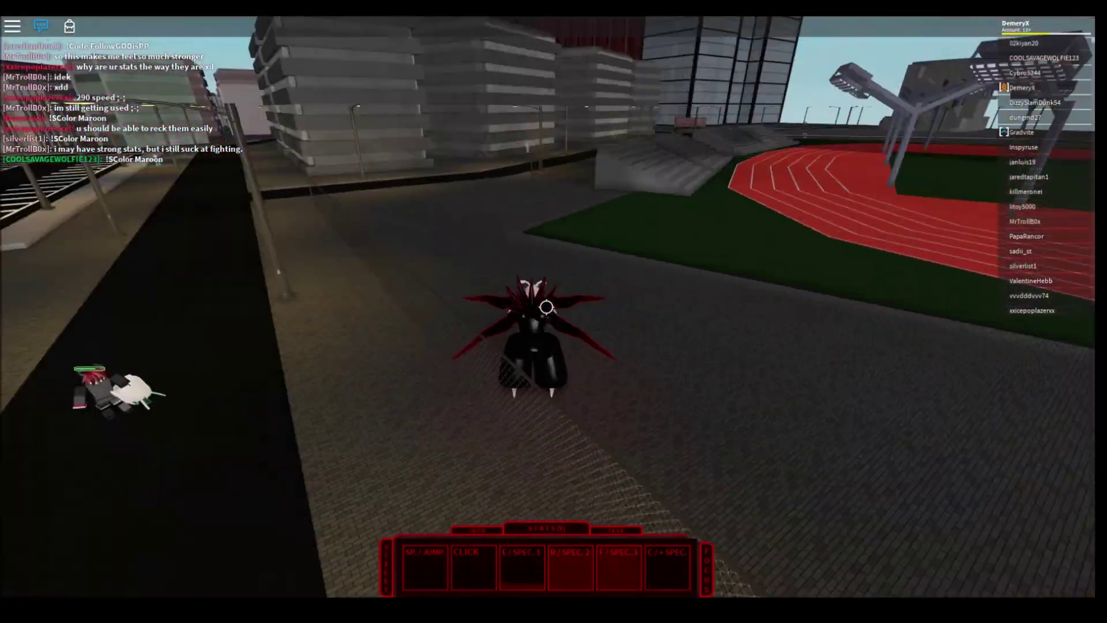
pyautogui.press('r')
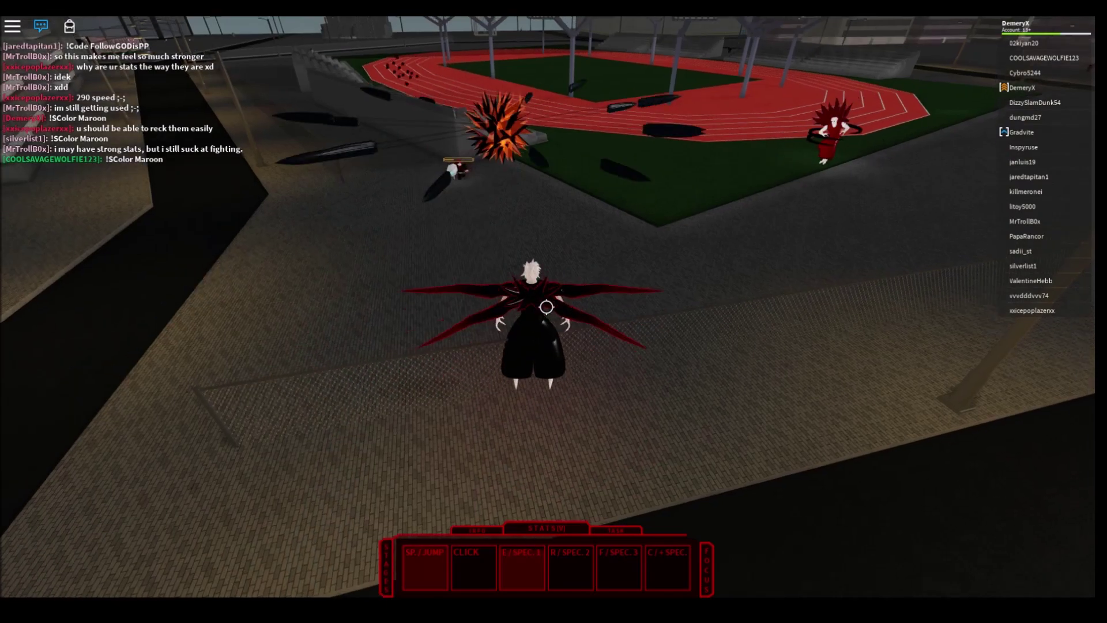
# Move between street and track with a red-shard burst, then leap off the bleachers.
pyautogui.press('f')
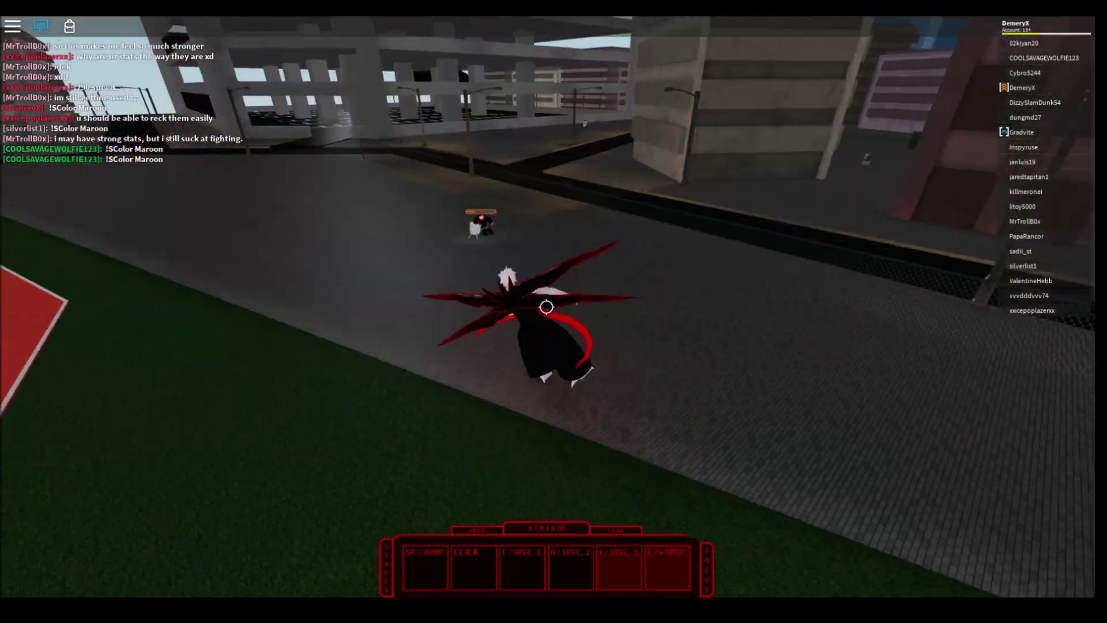
pyautogui.press('w')
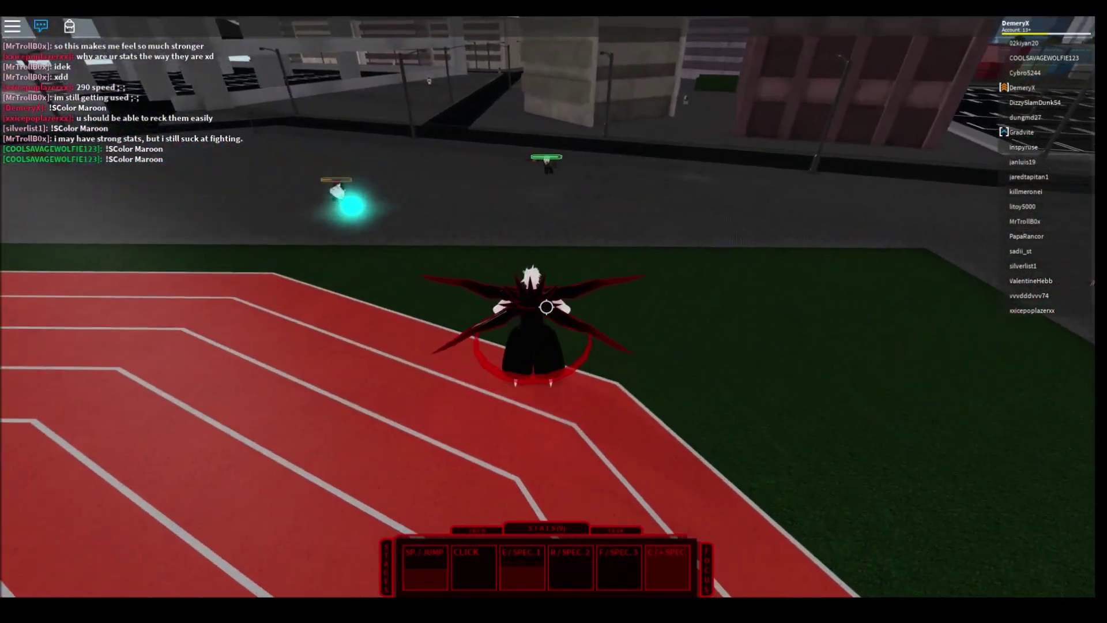
pyautogui.press('w')
pyautogui.press('f')
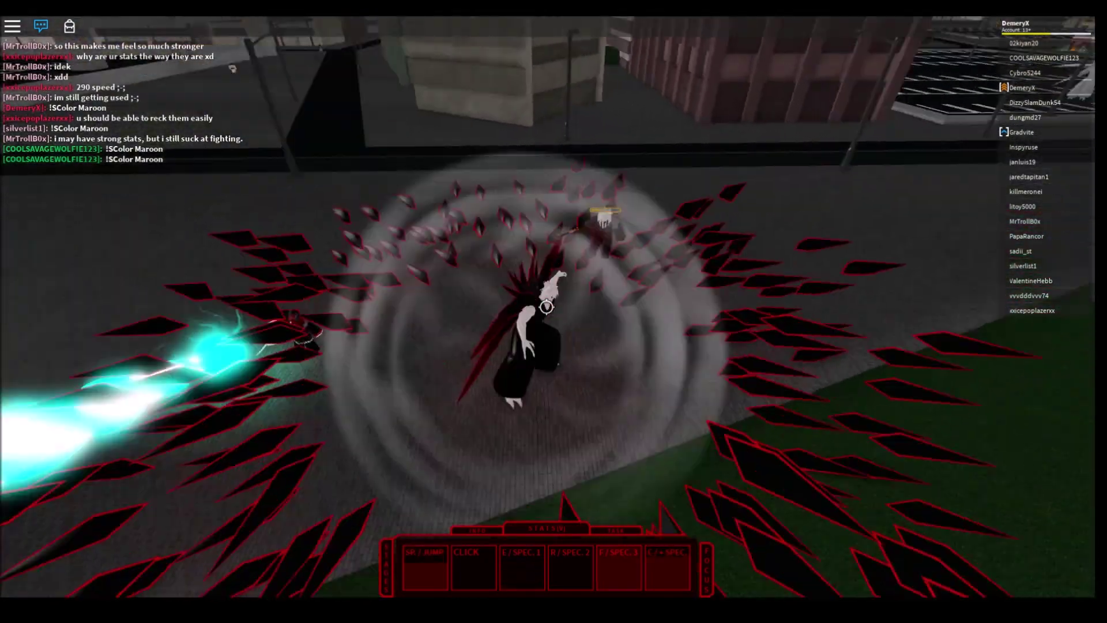
pyautogui.press('w')
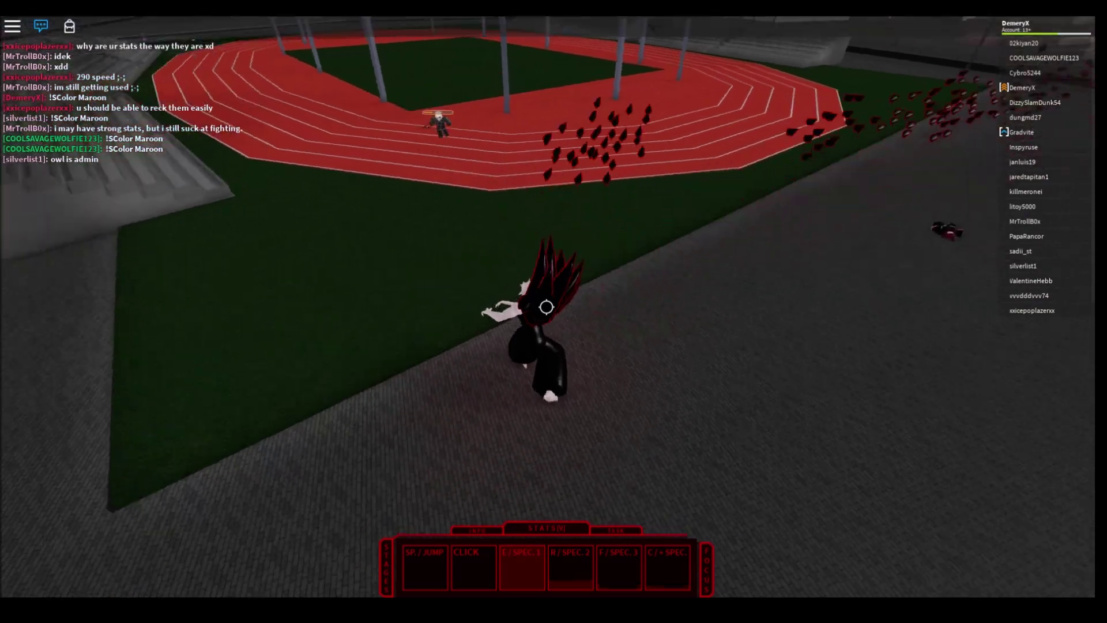
pyautogui.press('w')
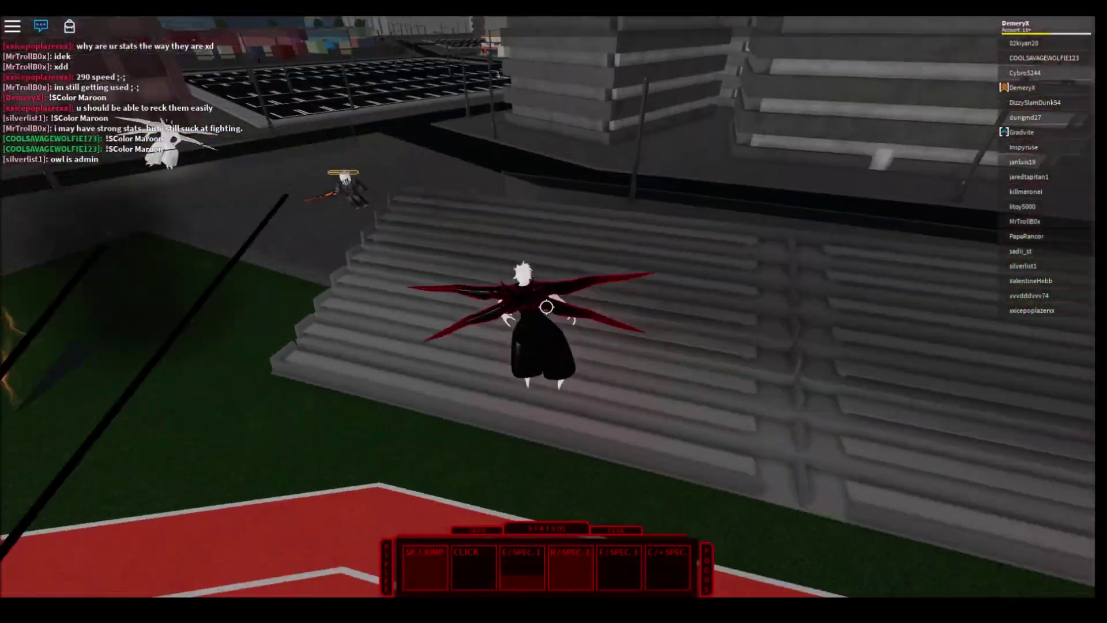
pyautogui.press('space')
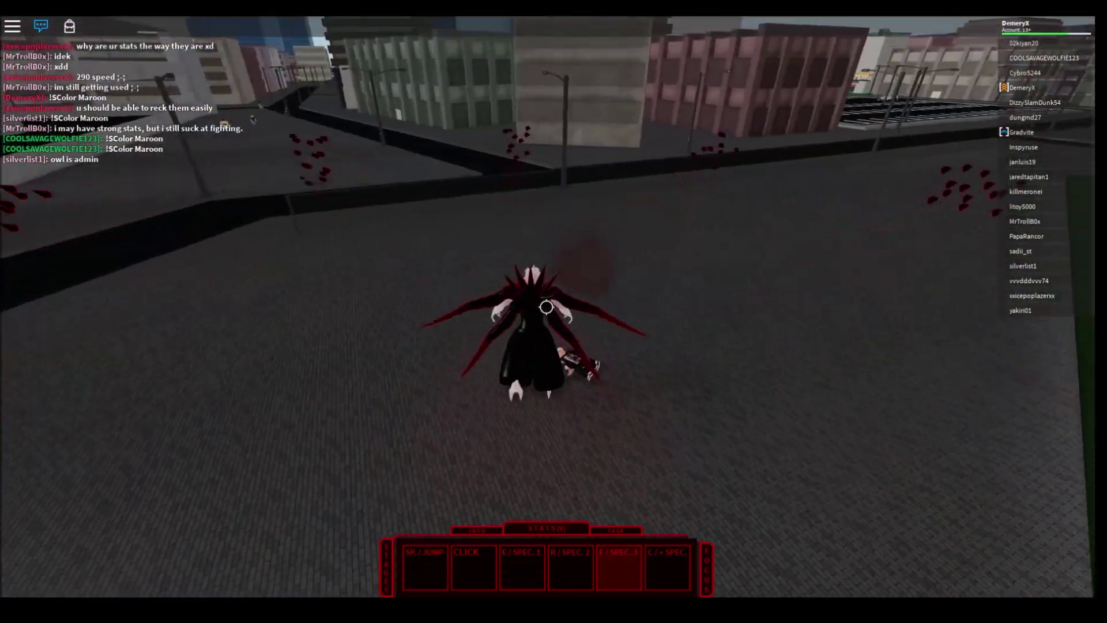
# Reposition around the track beside other players.
pyautogui.press('w')
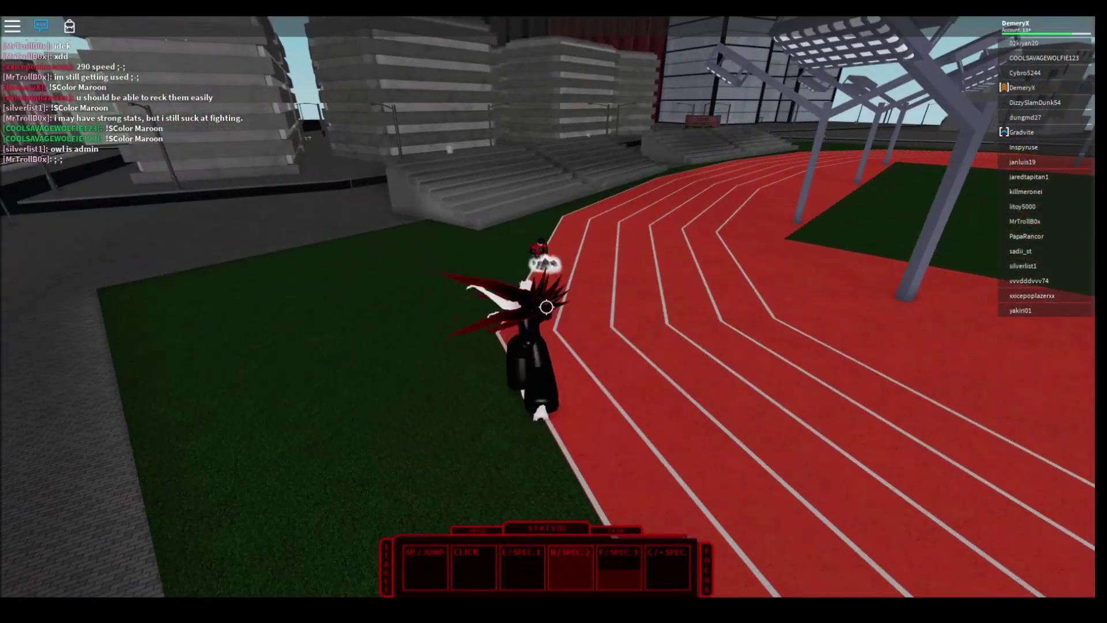
pyautogui.press('w')
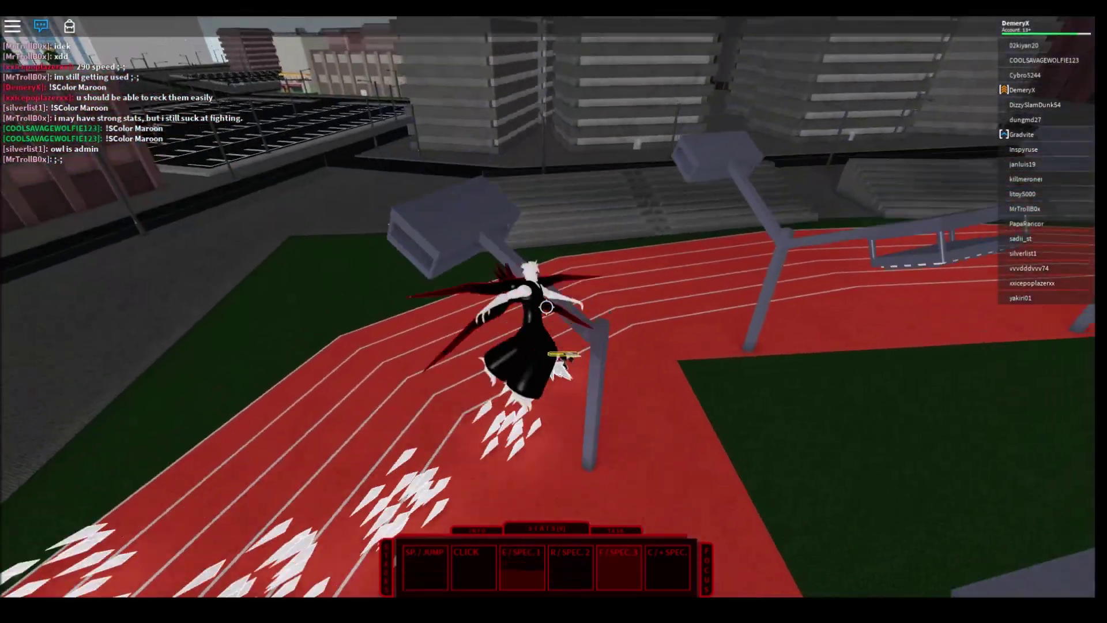
pyautogui.press('w')
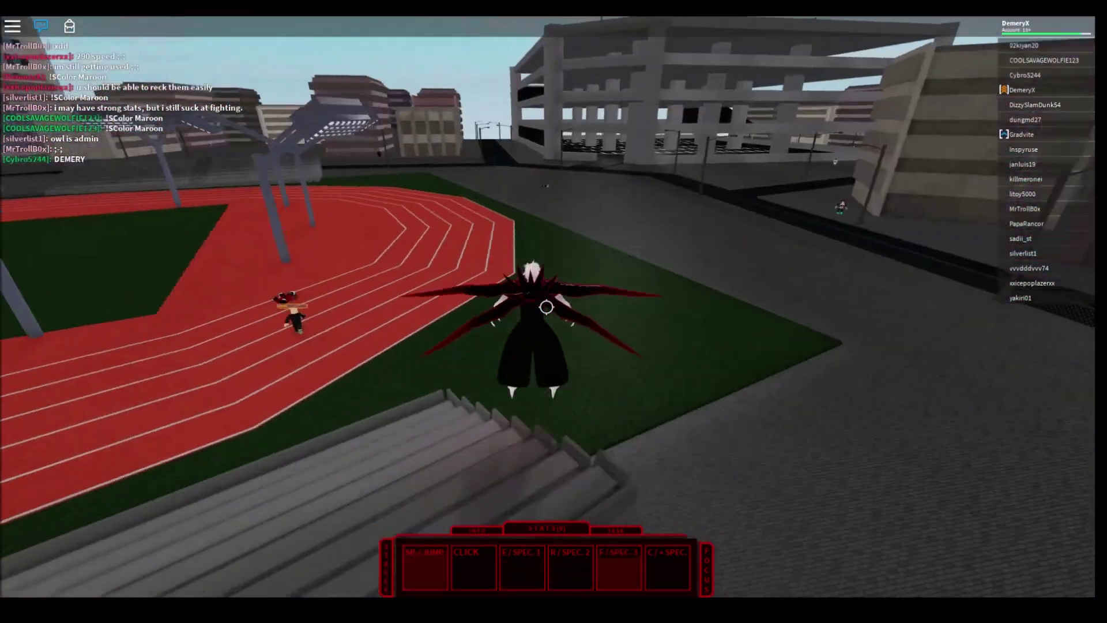
pyautogui.press('w')
pyautogui.press('w')
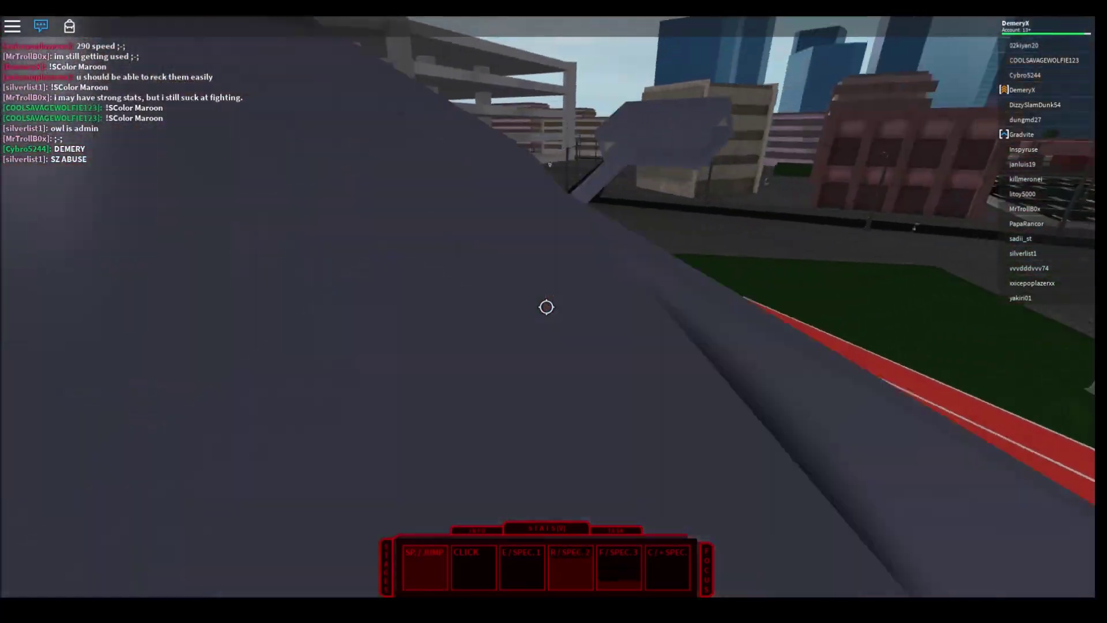
pyautogui.press('w')
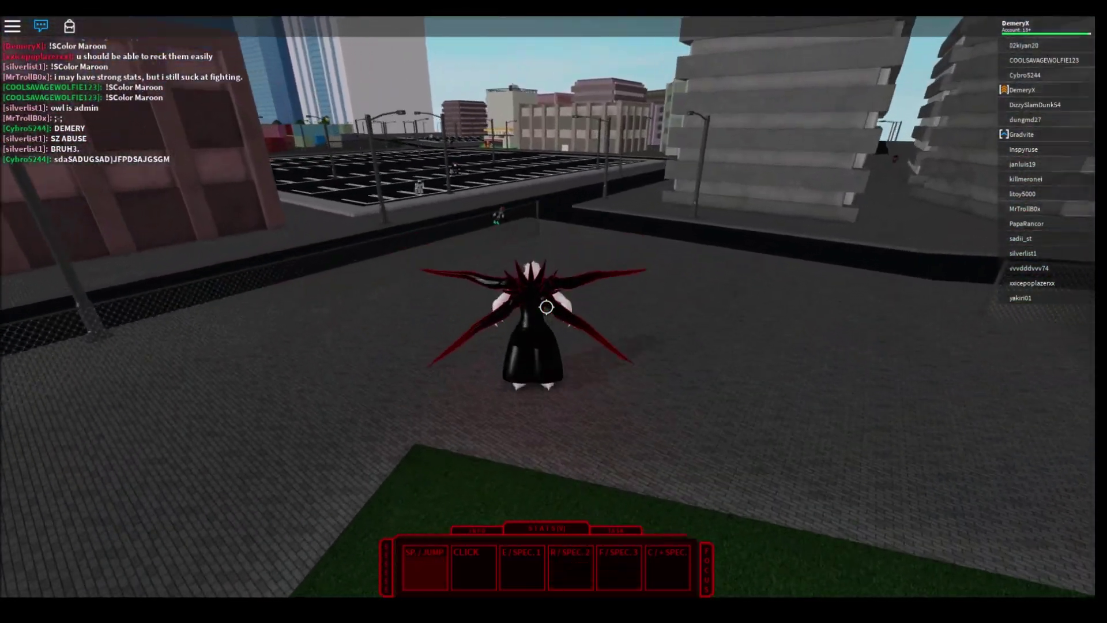
pyautogui.press('w')
# Drop to the street and knock down the investigator with E, F and R specials.
pyautogui.press('e')
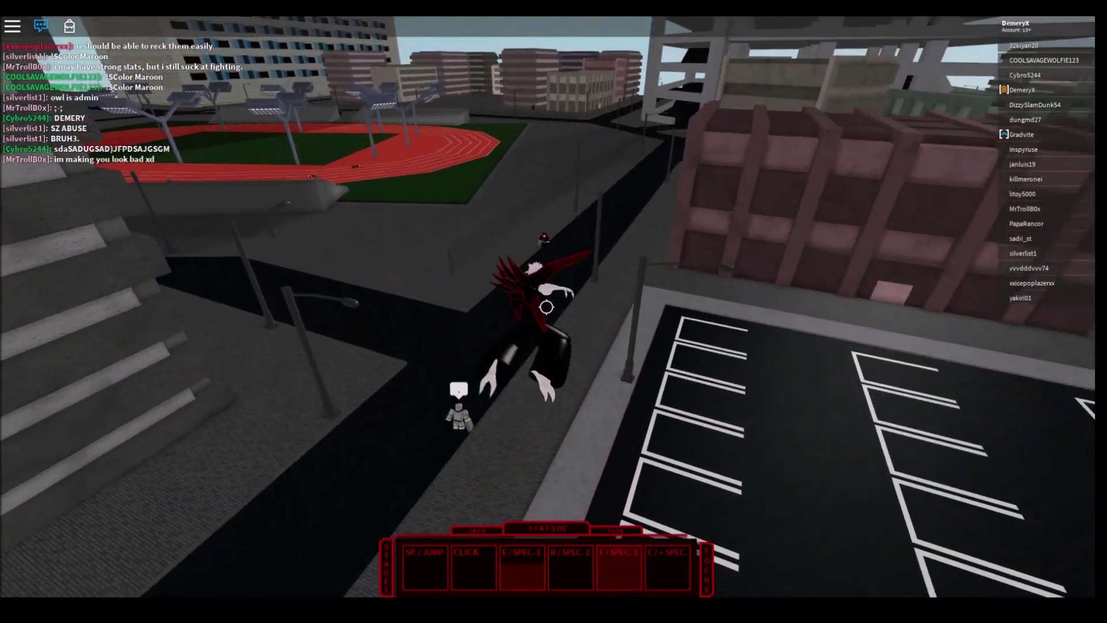
pyautogui.press('f')
pyautogui.press('w')
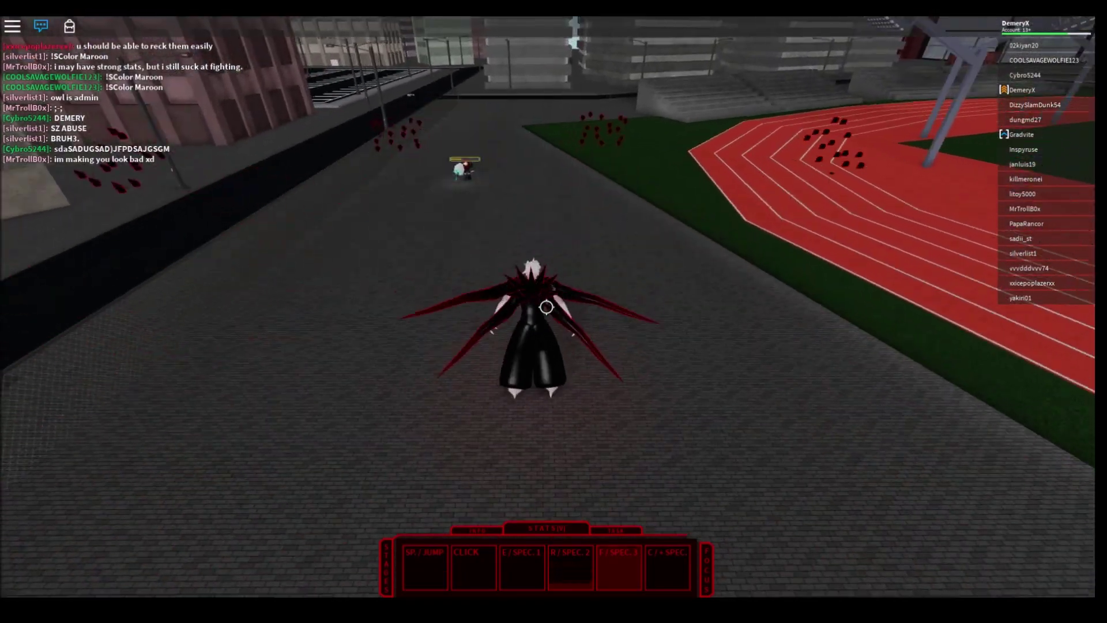
pyautogui.press('e')
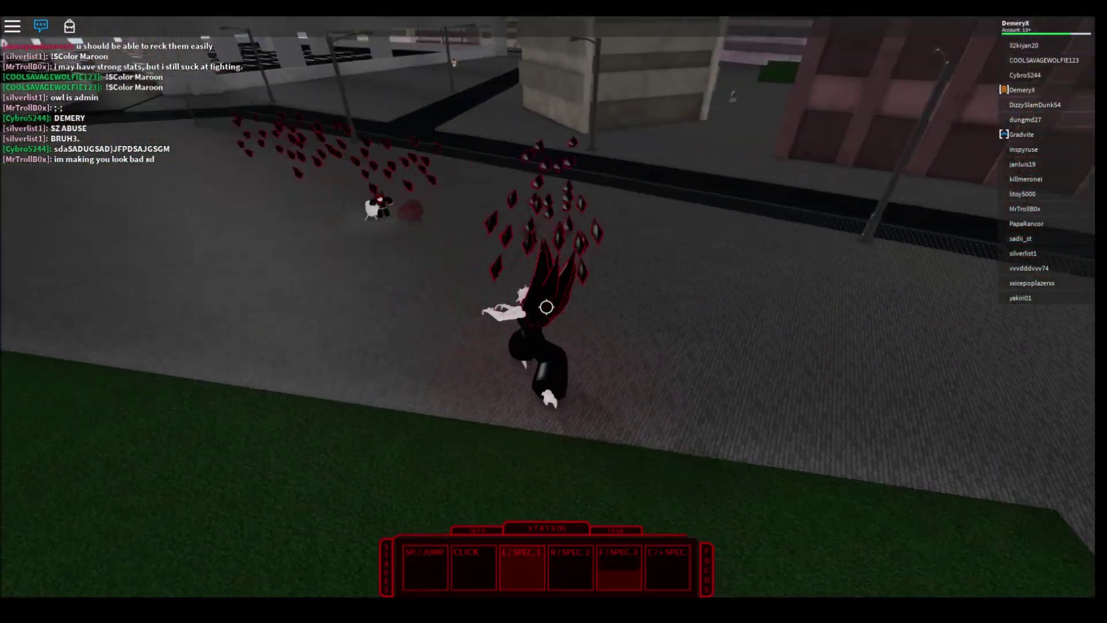
pyautogui.press('r')
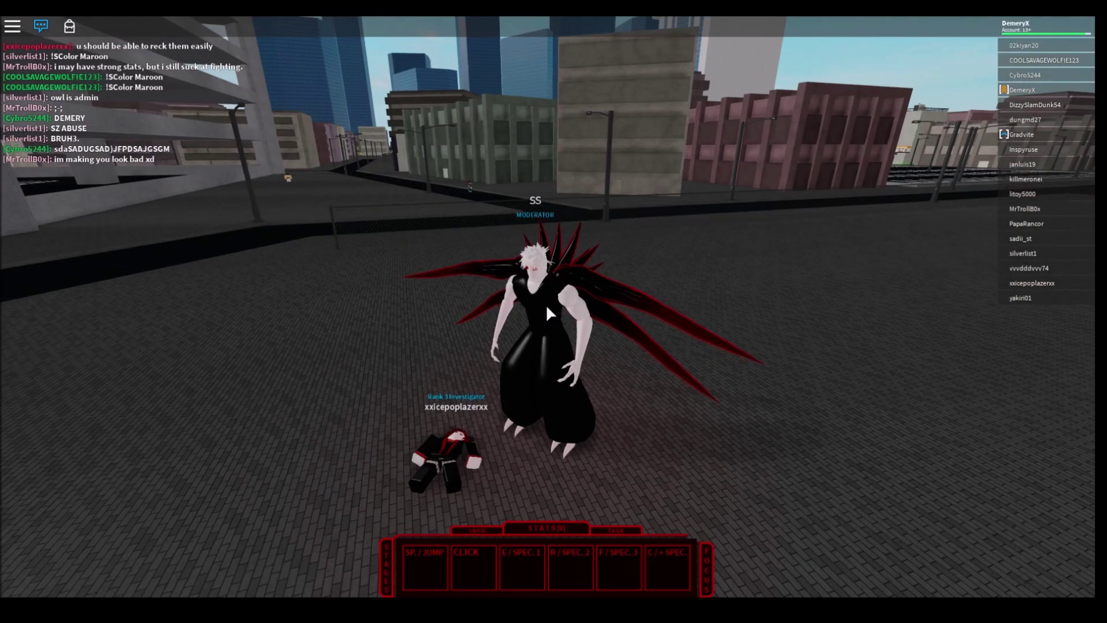
# Jump away from the downed player and walk into the parking lot.
pyautogui.press('w')
pyautogui.press('space')
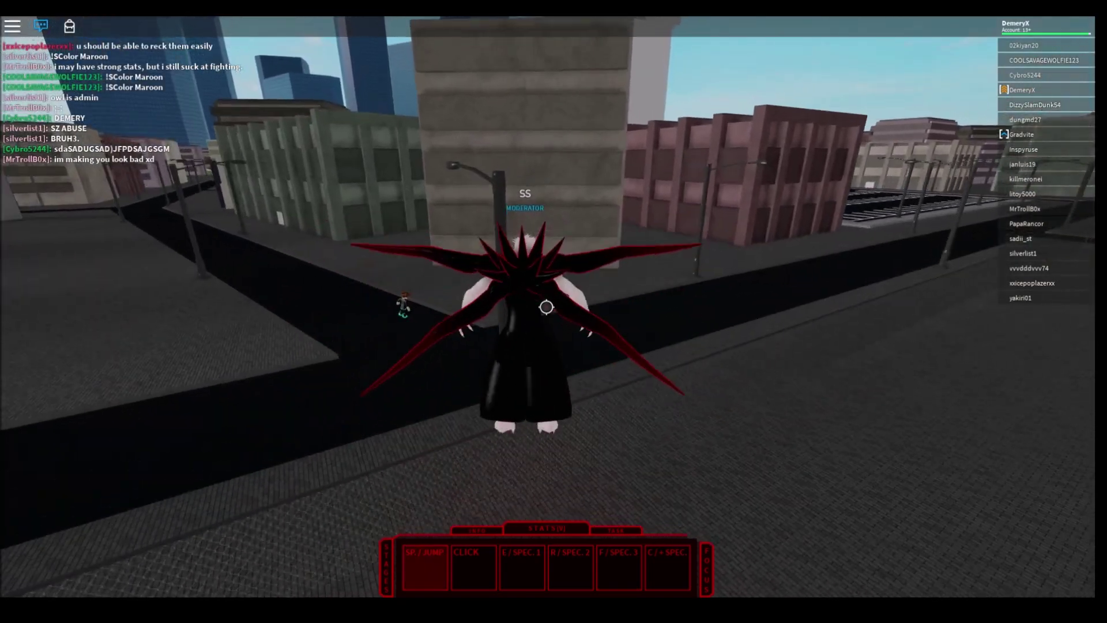
pyautogui.press('w')
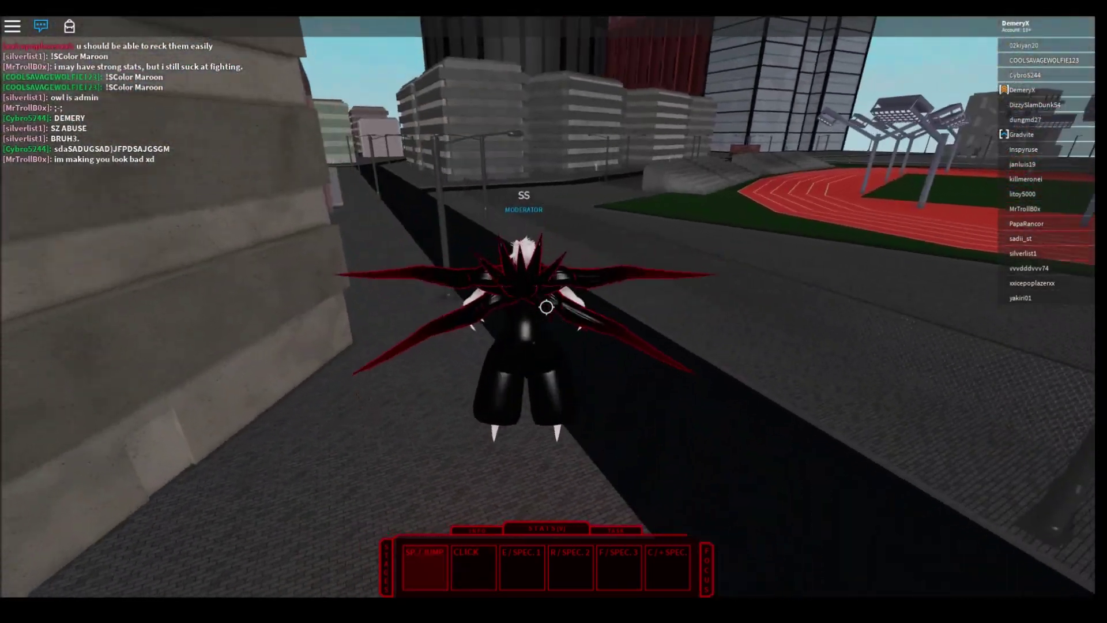
pyautogui.press('w')
pyautogui.press('r')
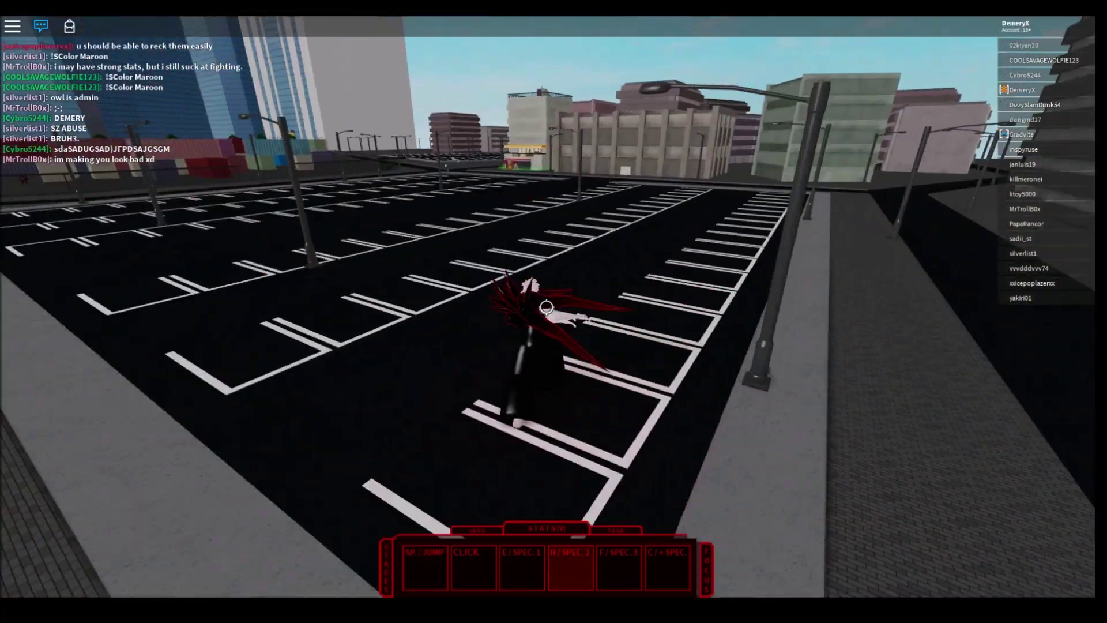
pyautogui.press('w')
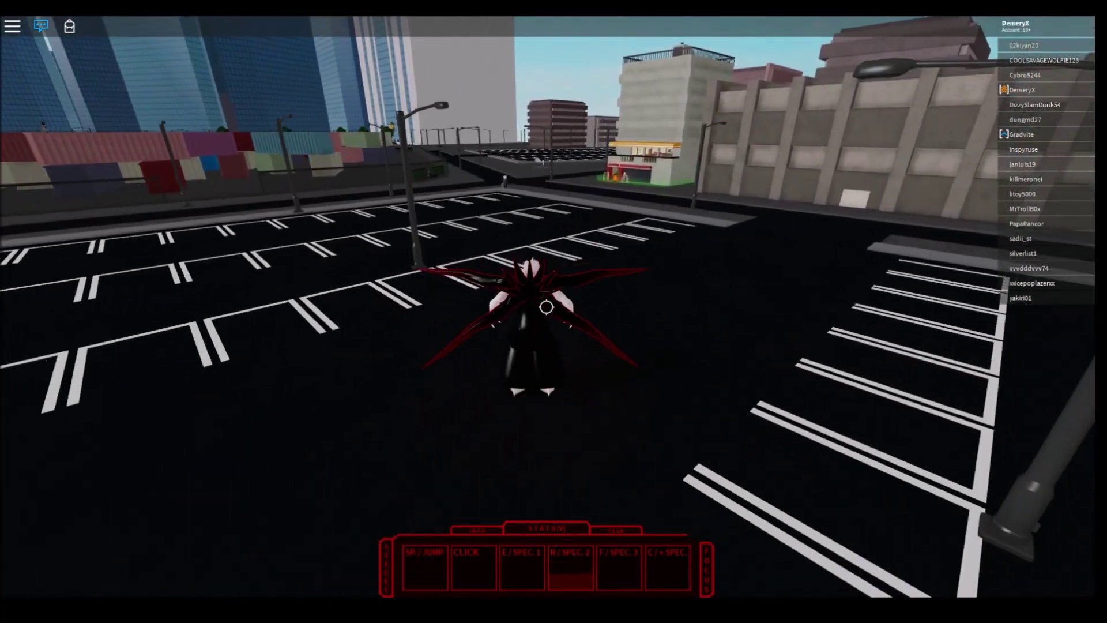
pyautogui.press('w')
# Leap around the lot firing red shard specials and a forward shard stream.
pyautogui.press('e')
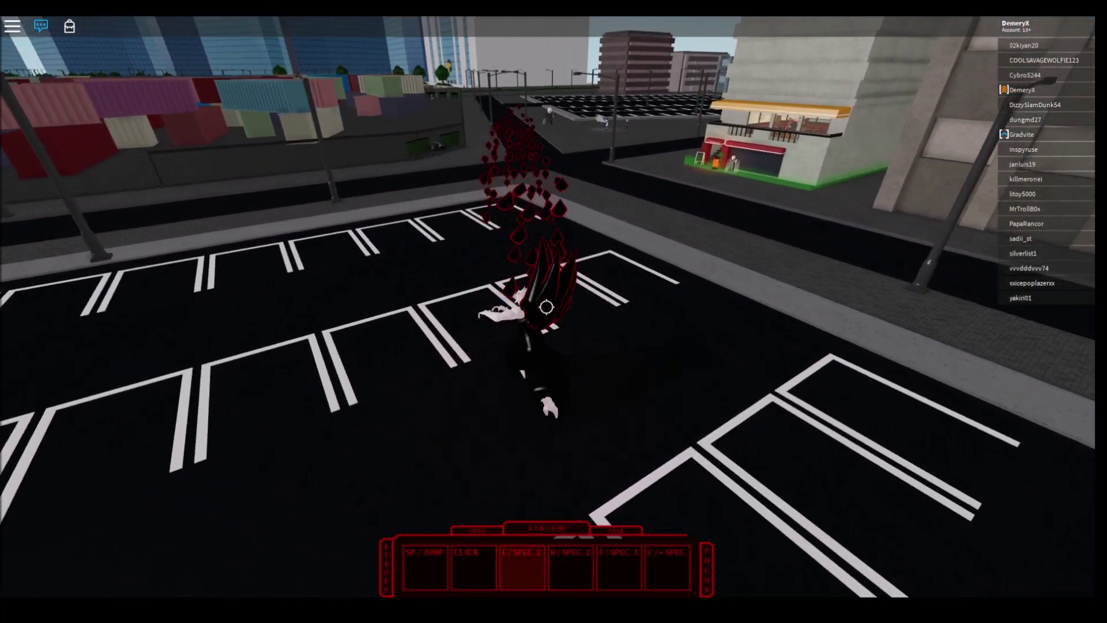
pyautogui.press('w')
pyautogui.press('space')
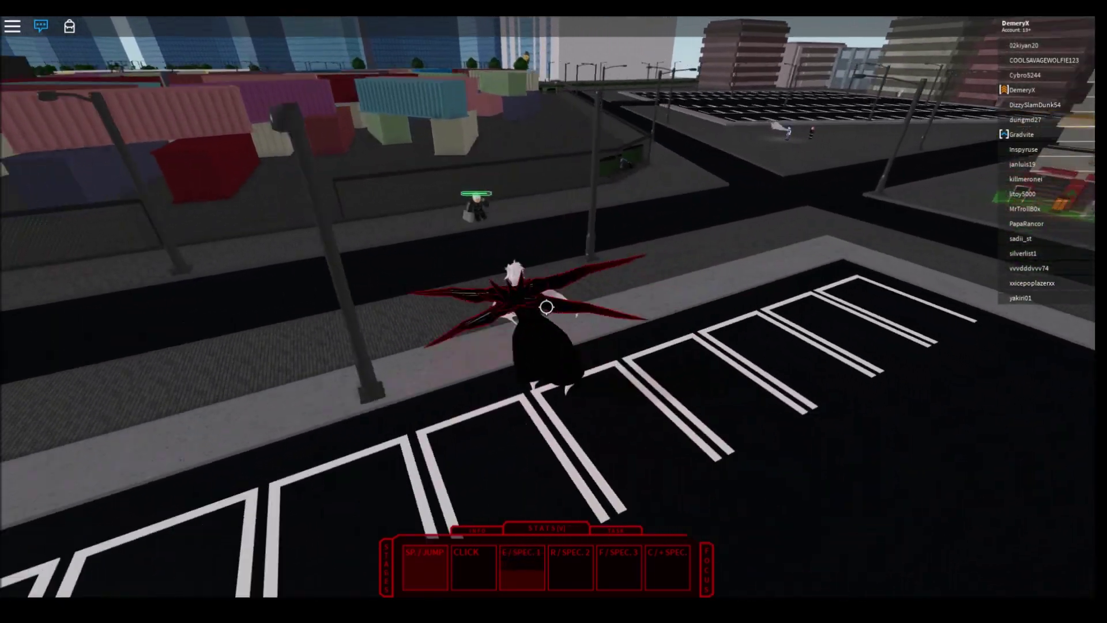
pyautogui.press('w')
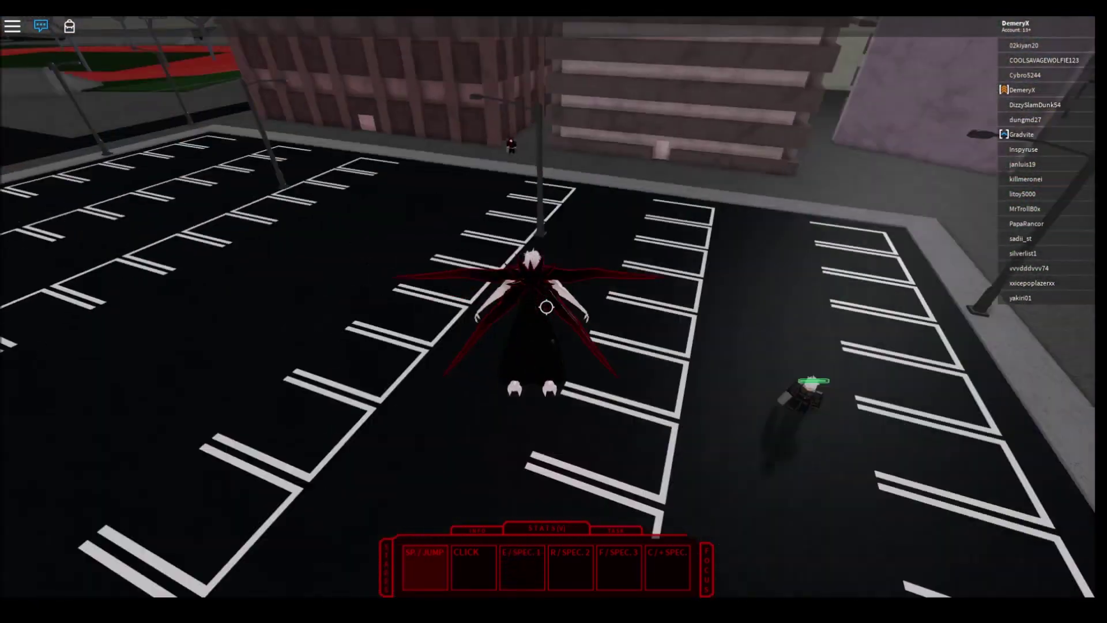
pyautogui.press('w')
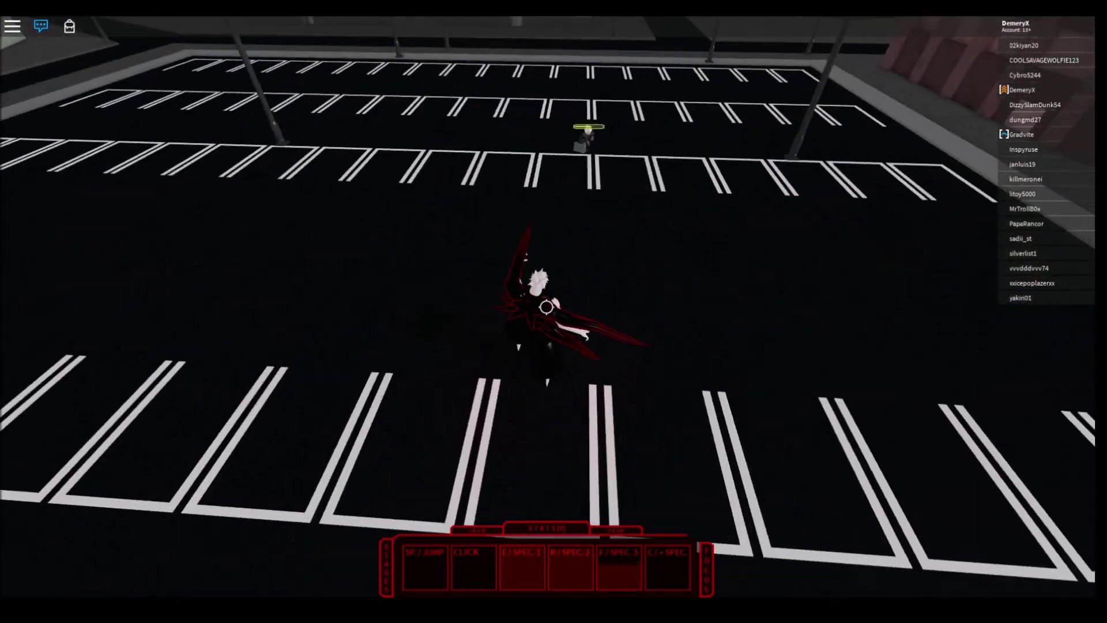
pyautogui.click(547, 306)
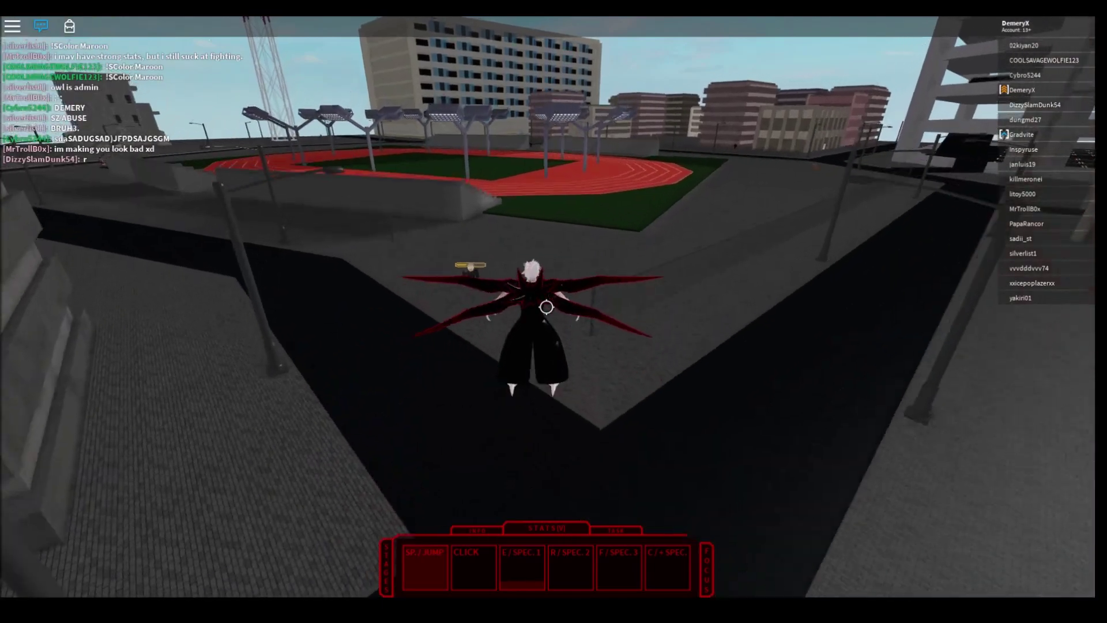
# Scatter red shards and cast shockwaves while charging onto the track.
pyautogui.press('e')
pyautogui.press('w')
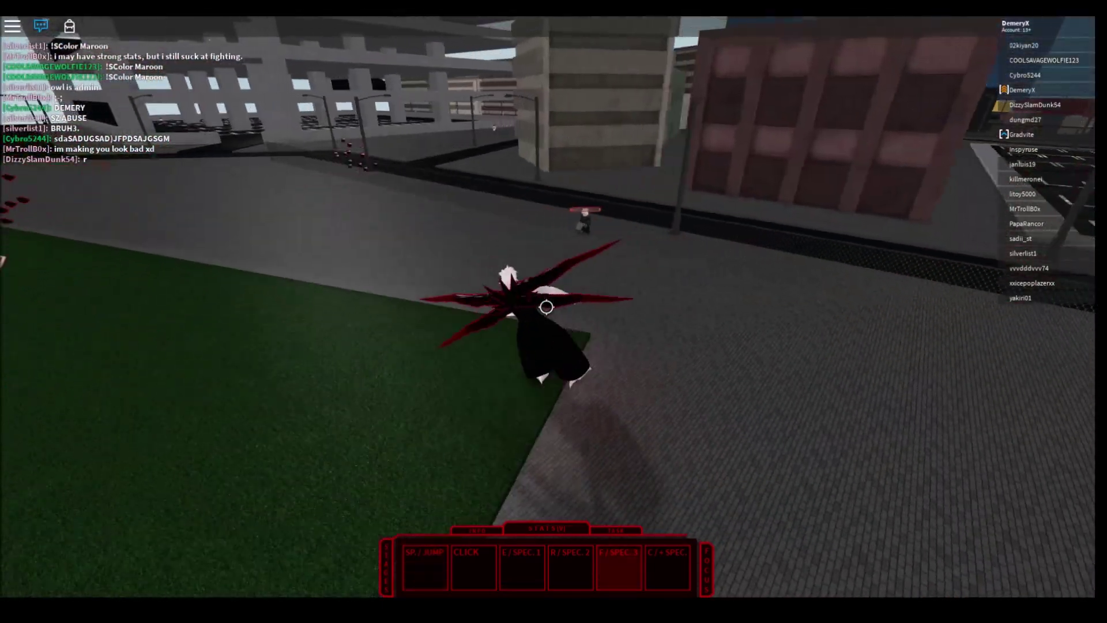
pyautogui.press('w')
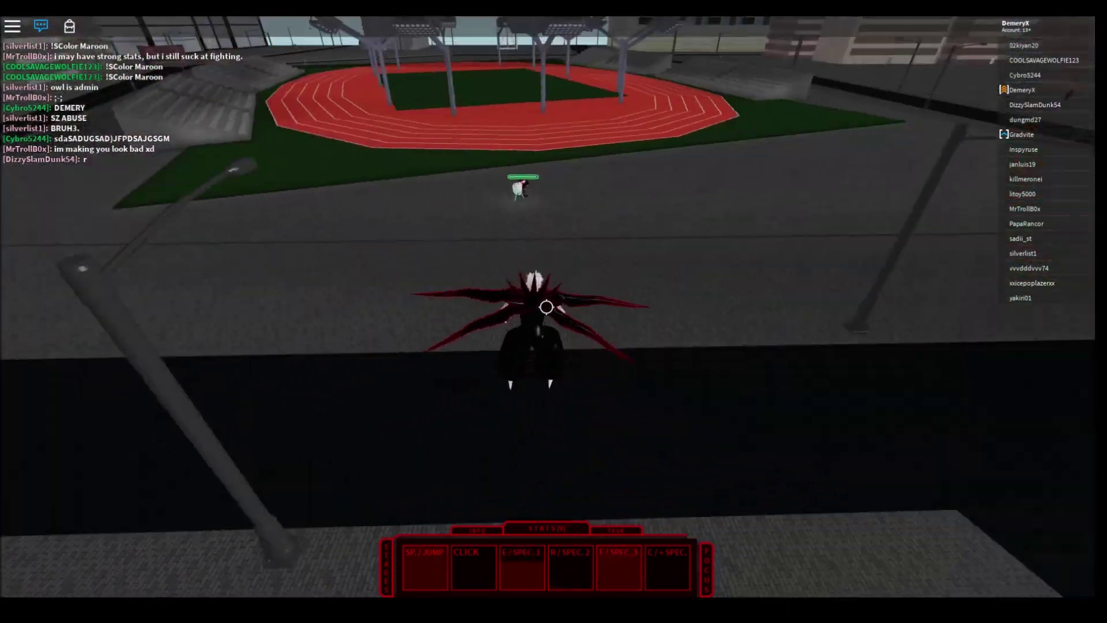
pyautogui.press('f')
pyautogui.press('w')
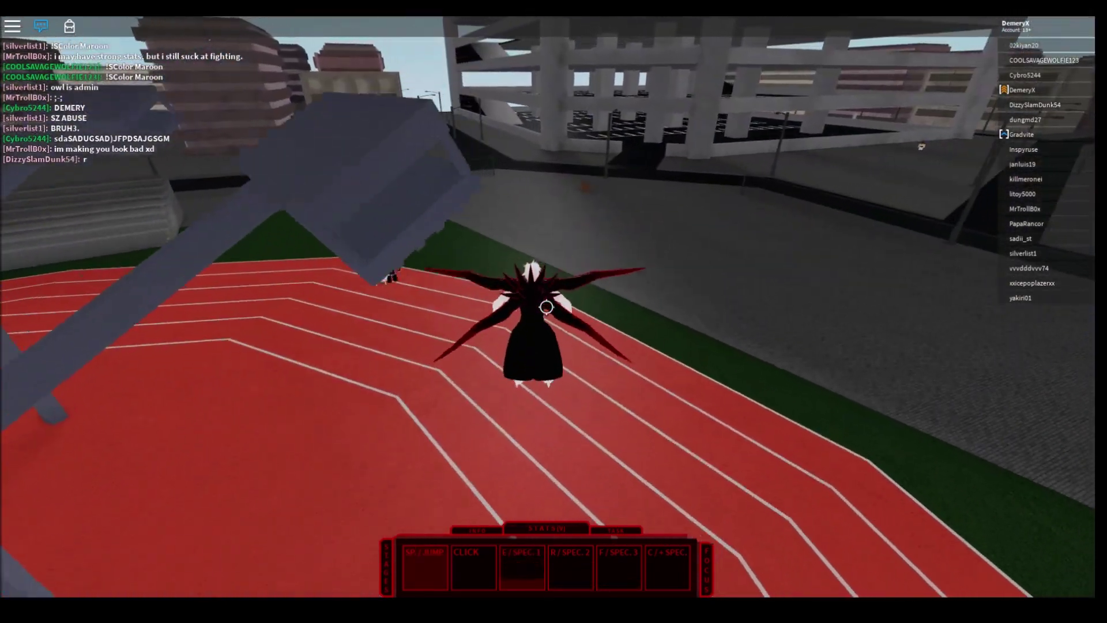
pyautogui.press('f')
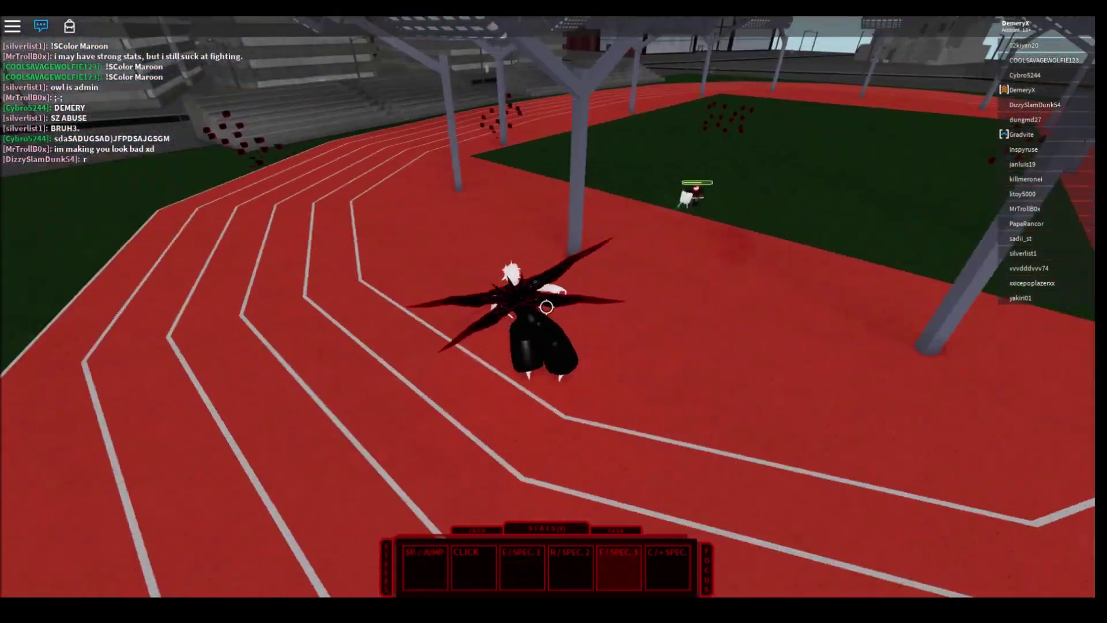
# Burst black shards at the opponent and flip over the infield with wings spread.
pyautogui.press('w')
pyautogui.press('e')
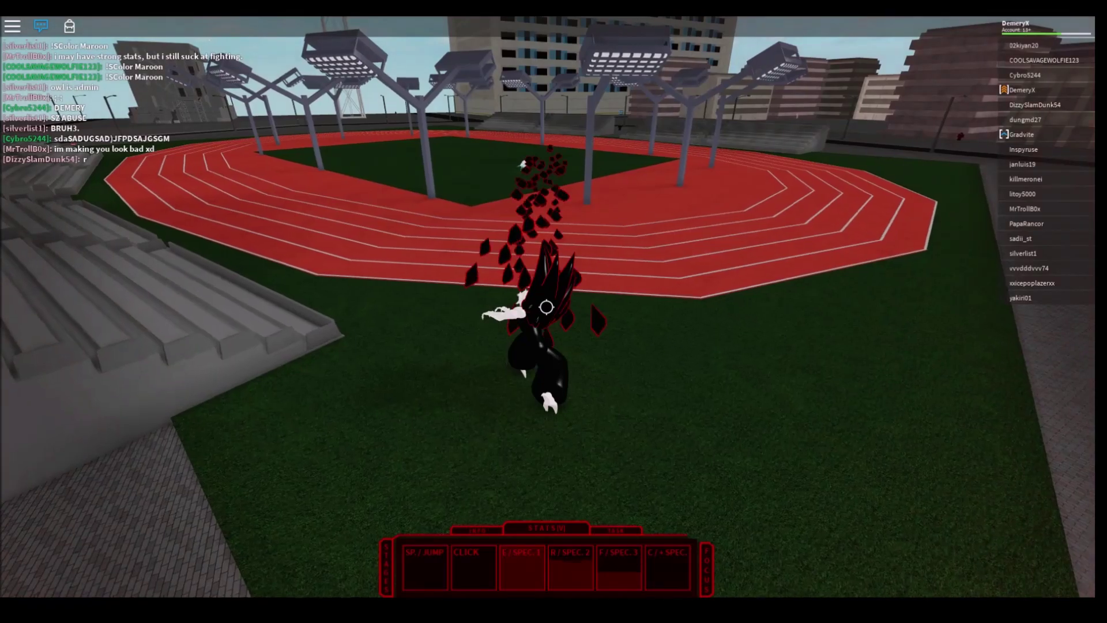
pyautogui.press('w')
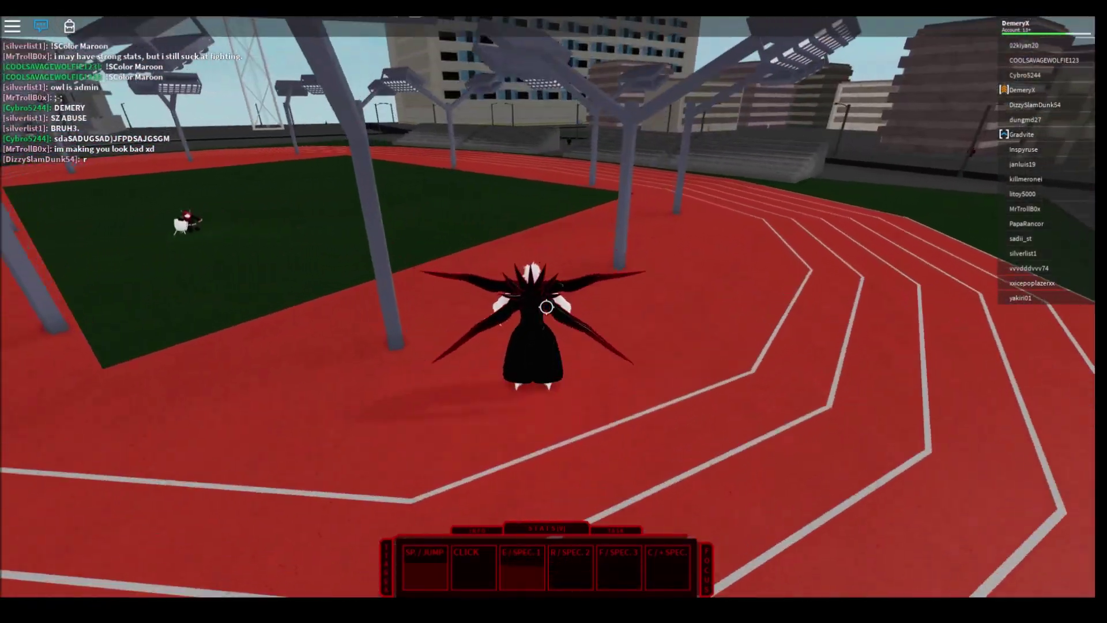
pyautogui.press('w')
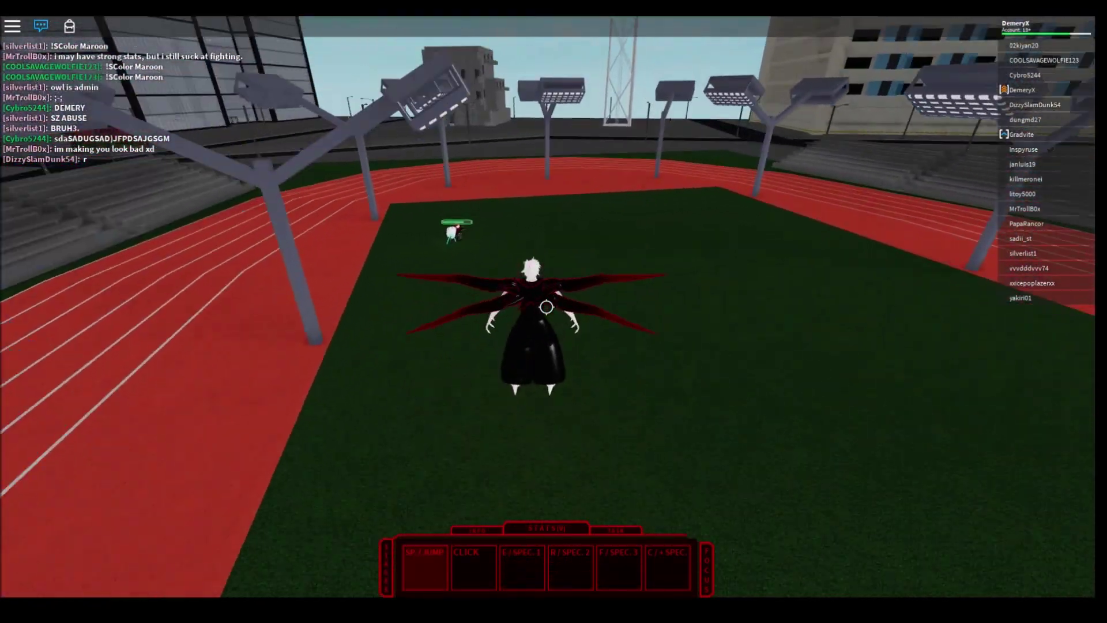
pyautogui.press('space')
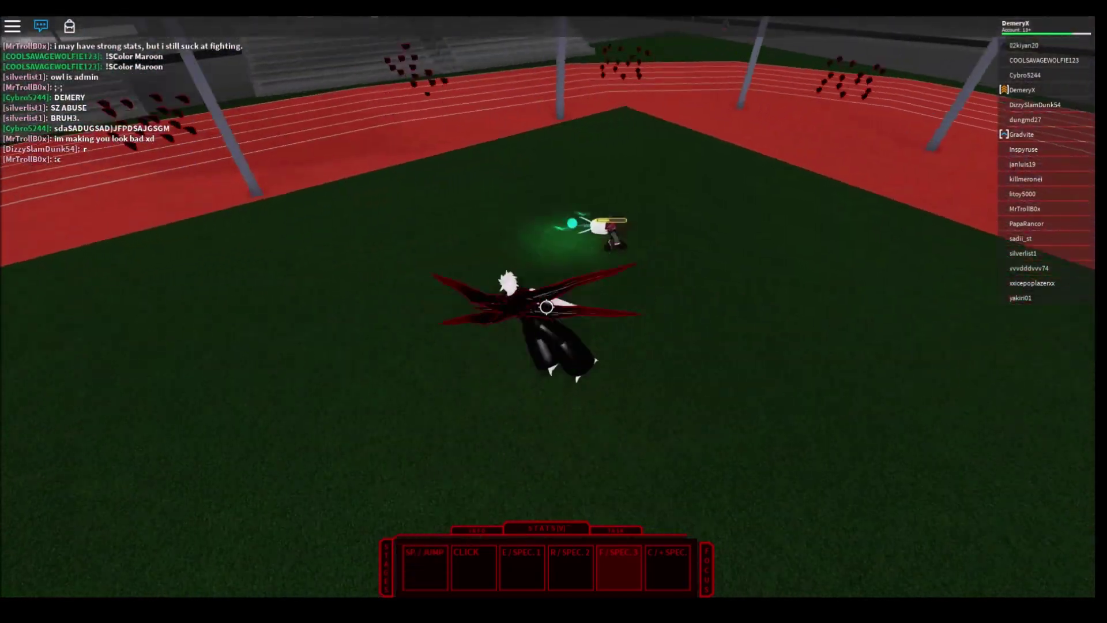
pyautogui.press('w')
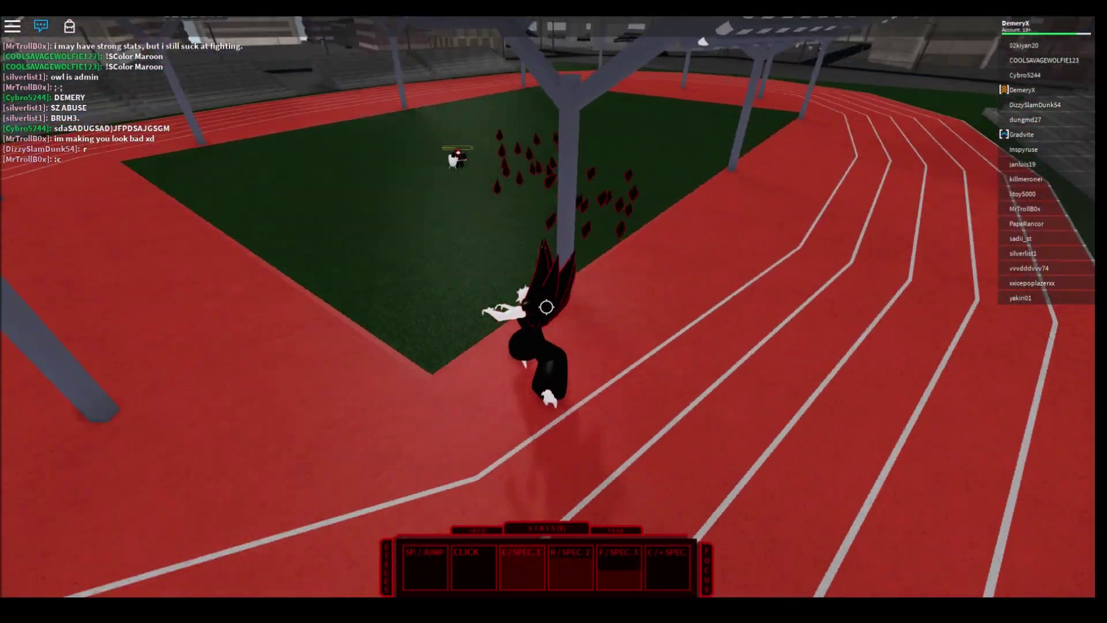
pyautogui.press('w')
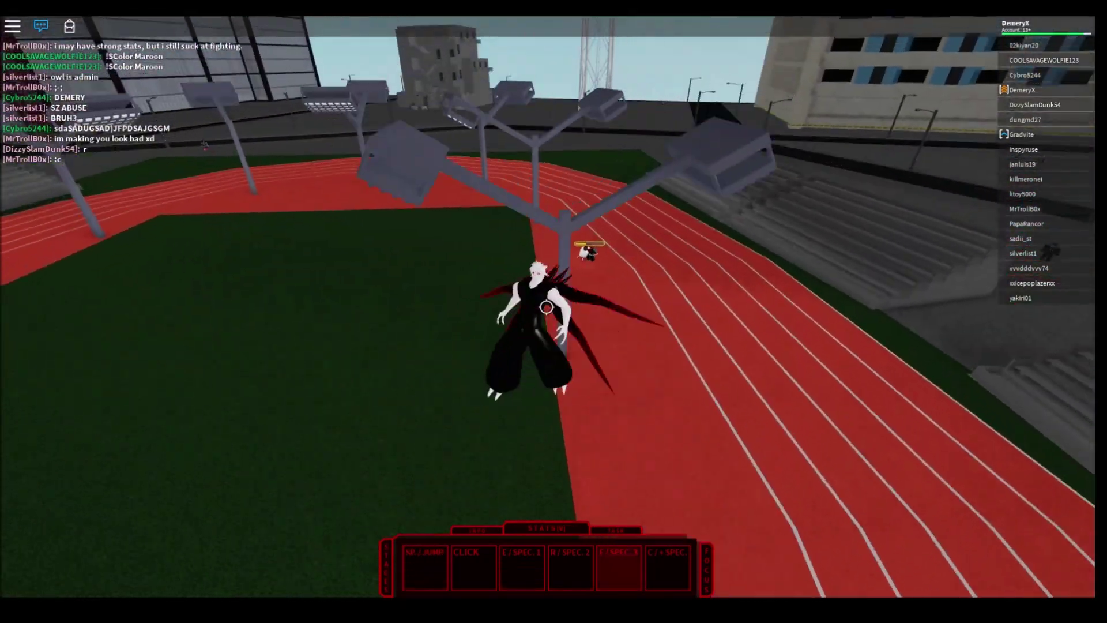
# Lunge at the opponent, summon black spikes and blast them before leaving.
pyautogui.press('f')
pyautogui.press('w')
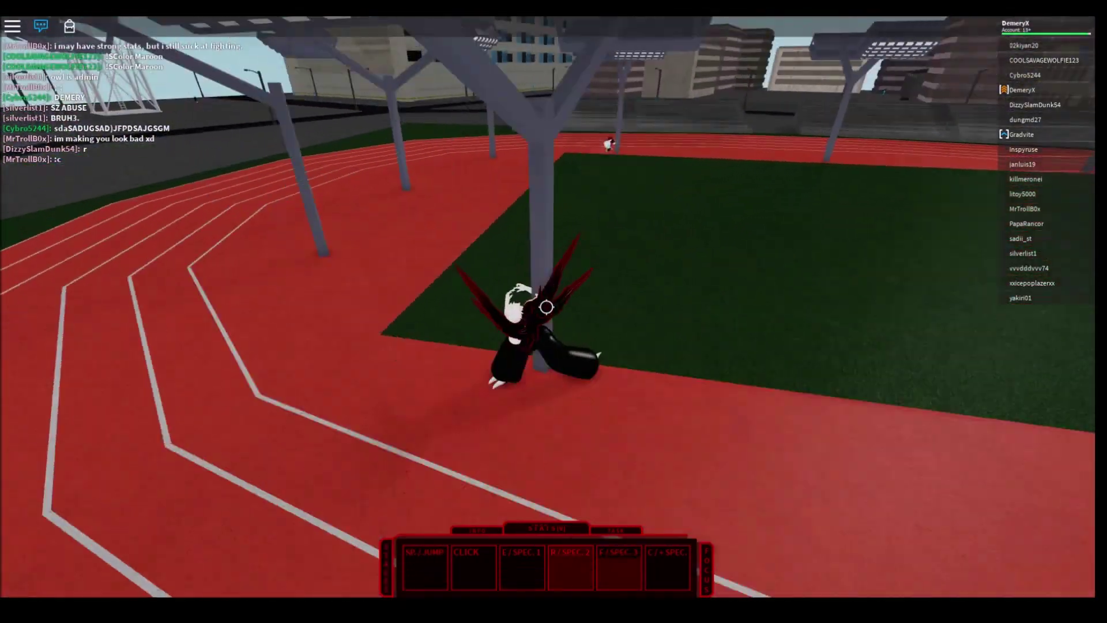
pyautogui.press('w')
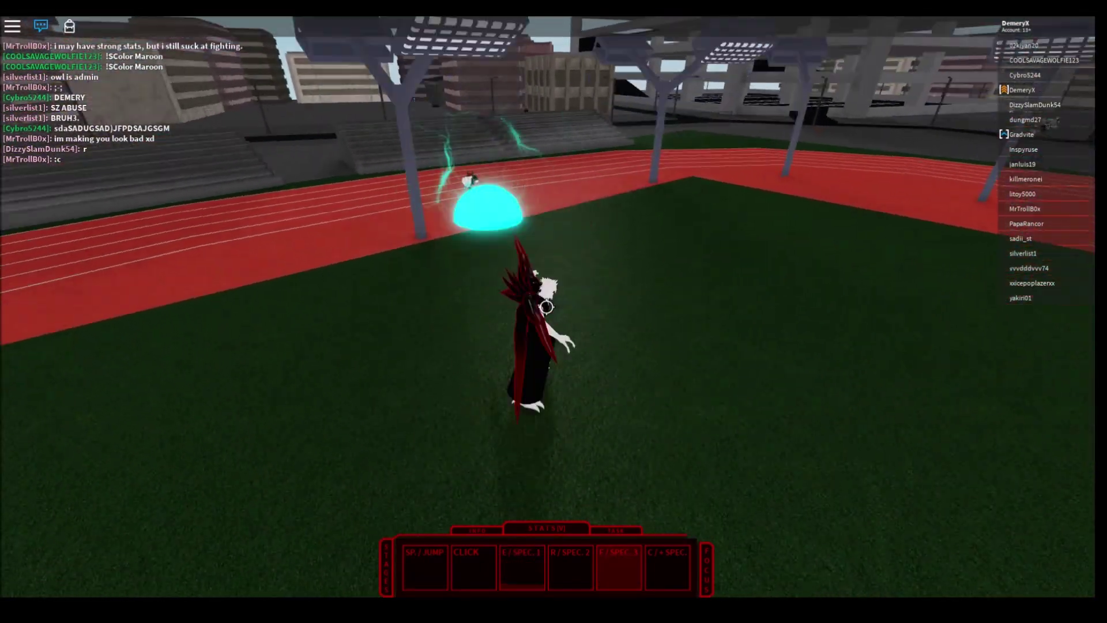
pyautogui.press('w')
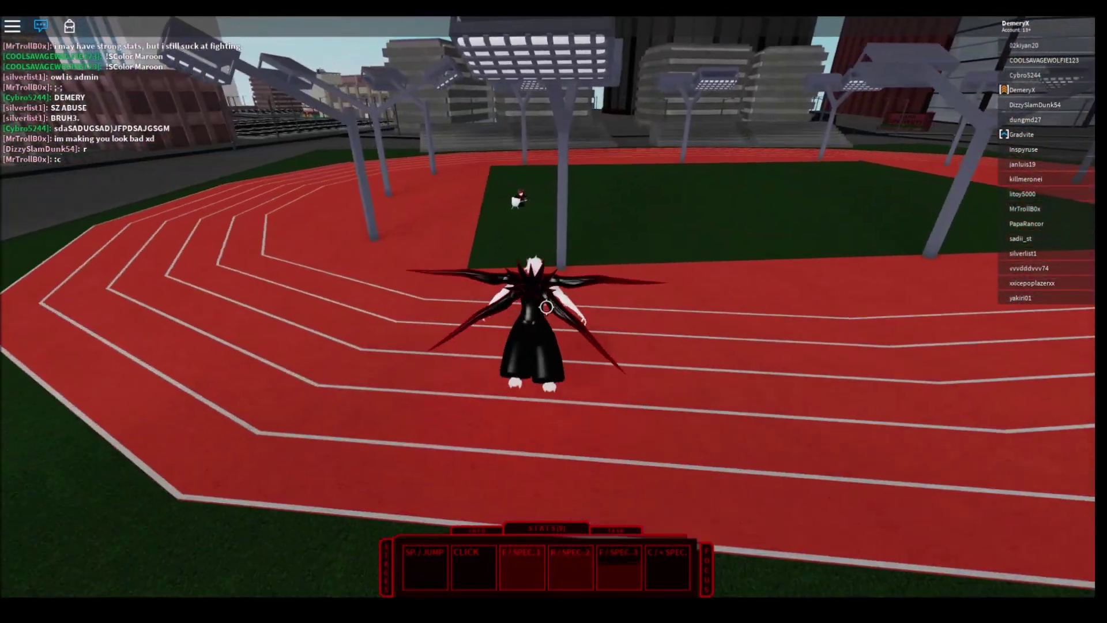
pyautogui.press('e')
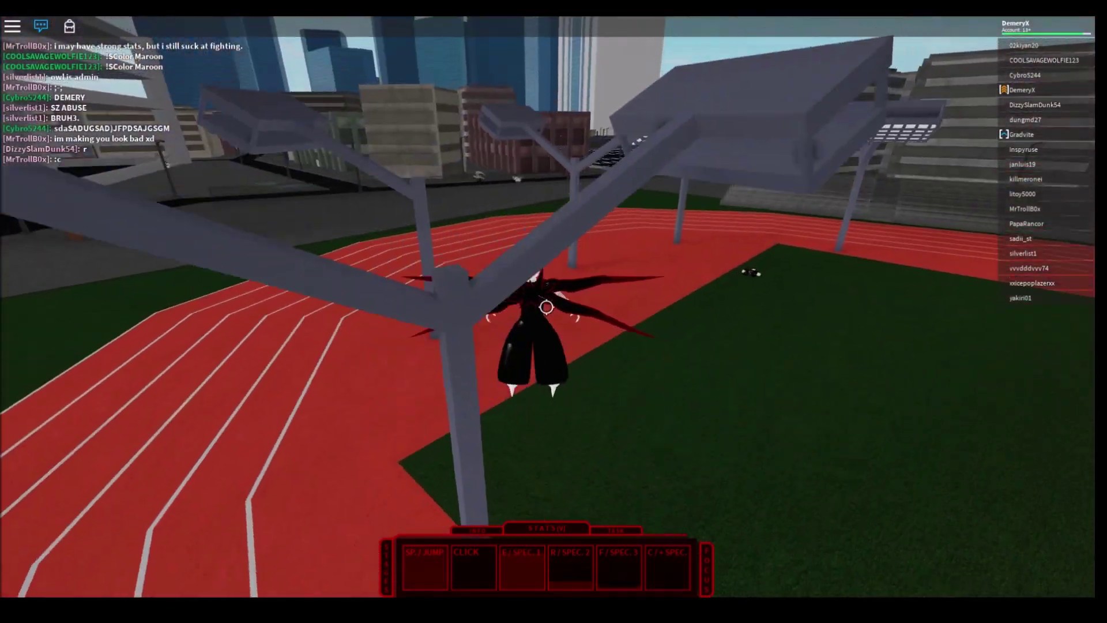
pyautogui.press('w')
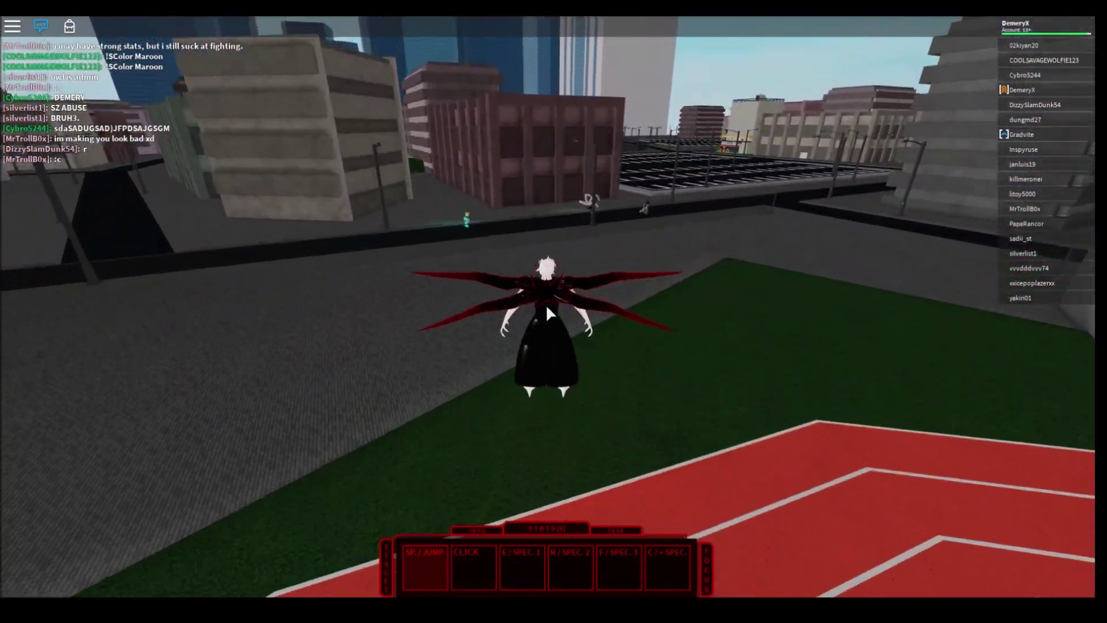
# Fire red bursts and a red swirl at the parking-lot opponent until defeated.
pyautogui.press('w')
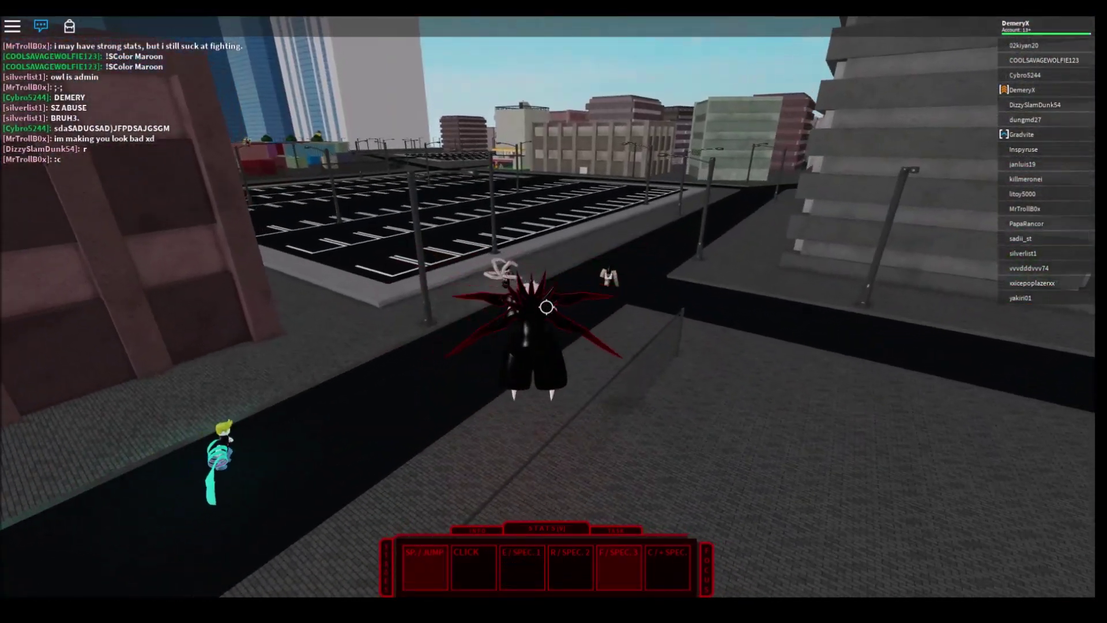
pyautogui.press('f')
pyautogui.press('r')
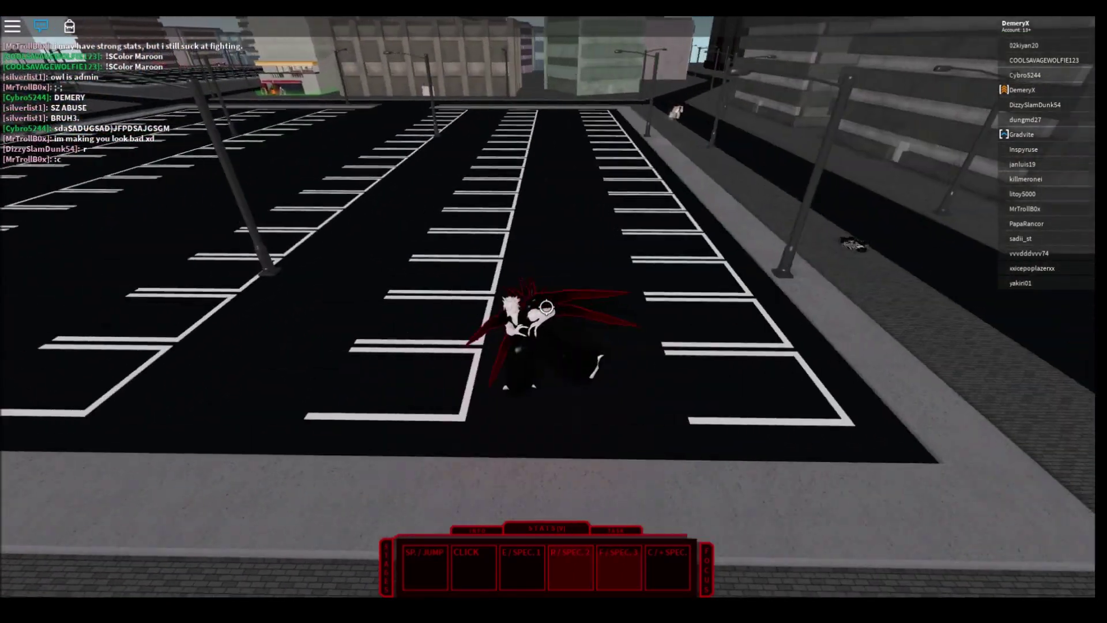
pyautogui.press('w')
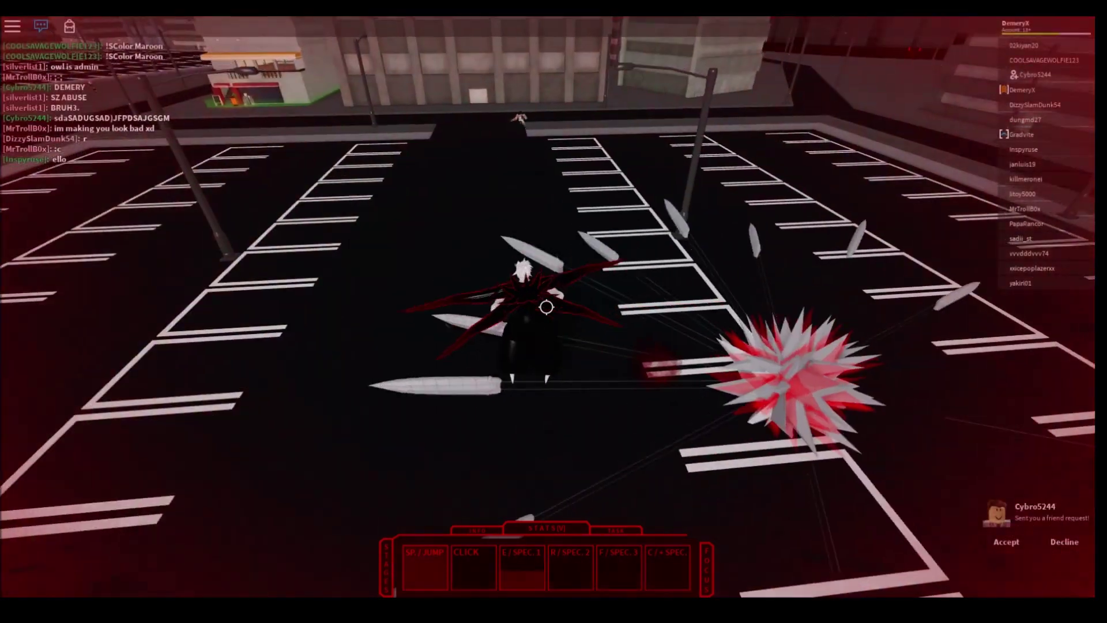
pyautogui.press('w')
pyautogui.press('r')
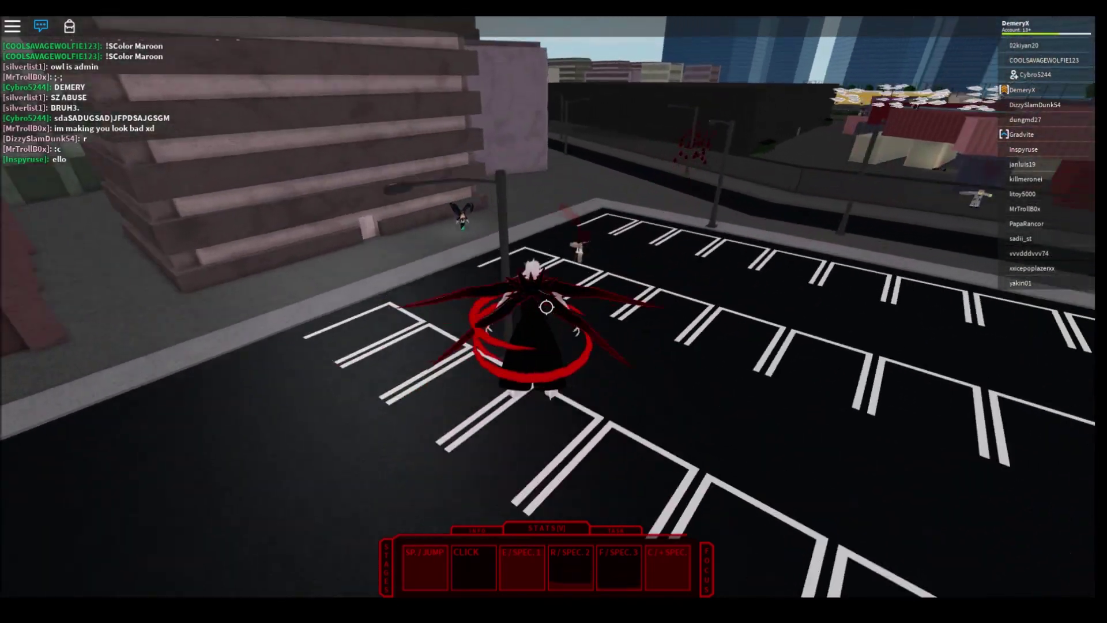
pyautogui.press('f')
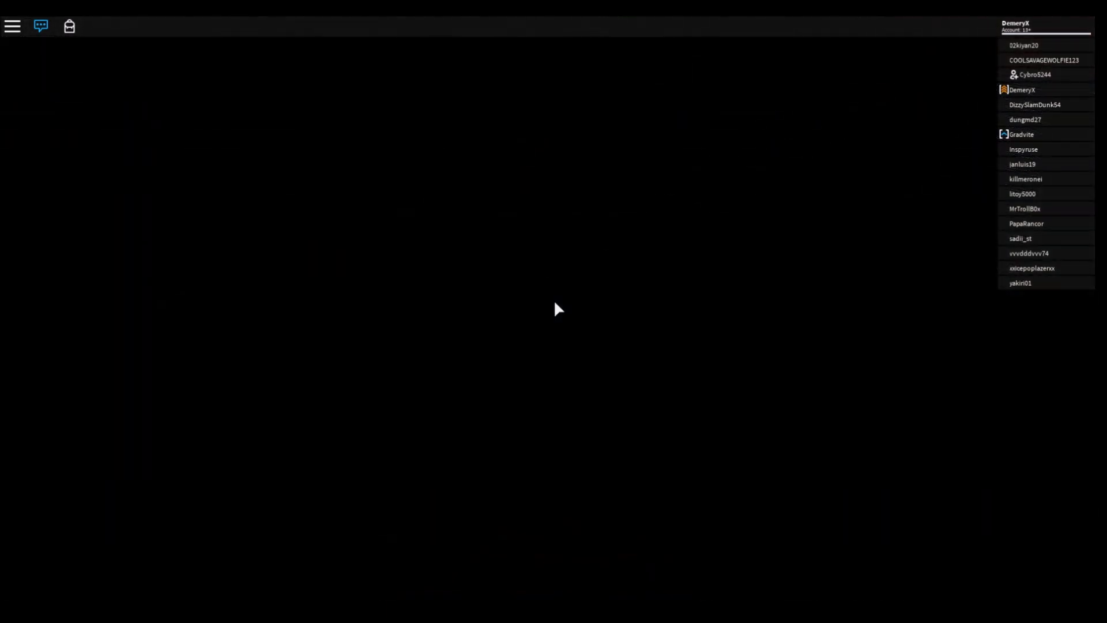
# After respawning in the pink checkered room, turn the camera left to face the character.
pyautogui.press('Left')
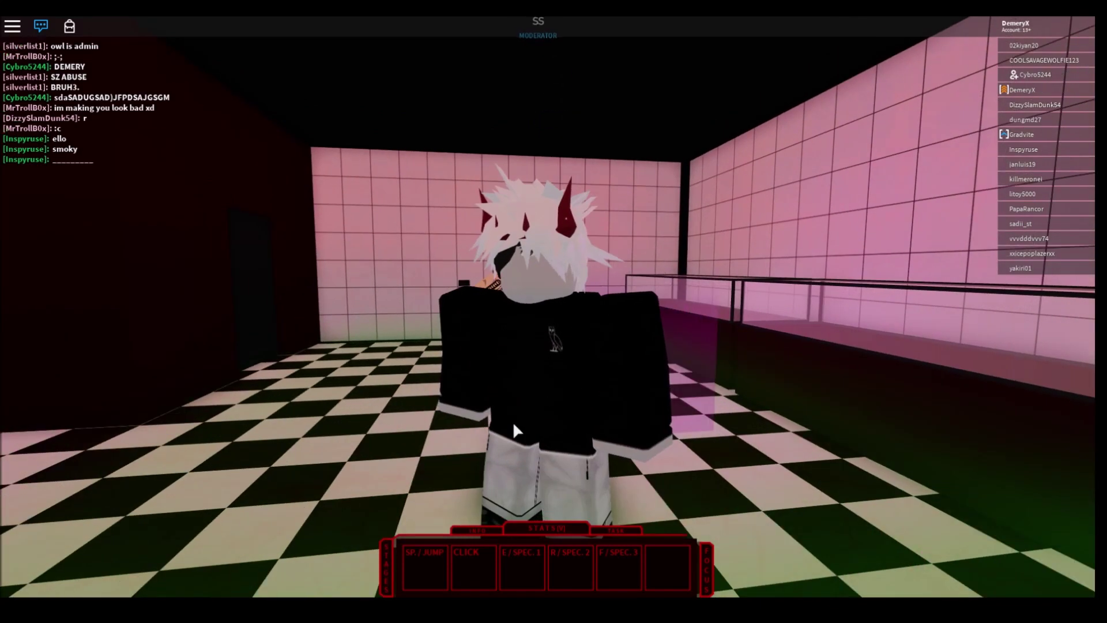
pyautogui.scroll(-2, 513, 433)
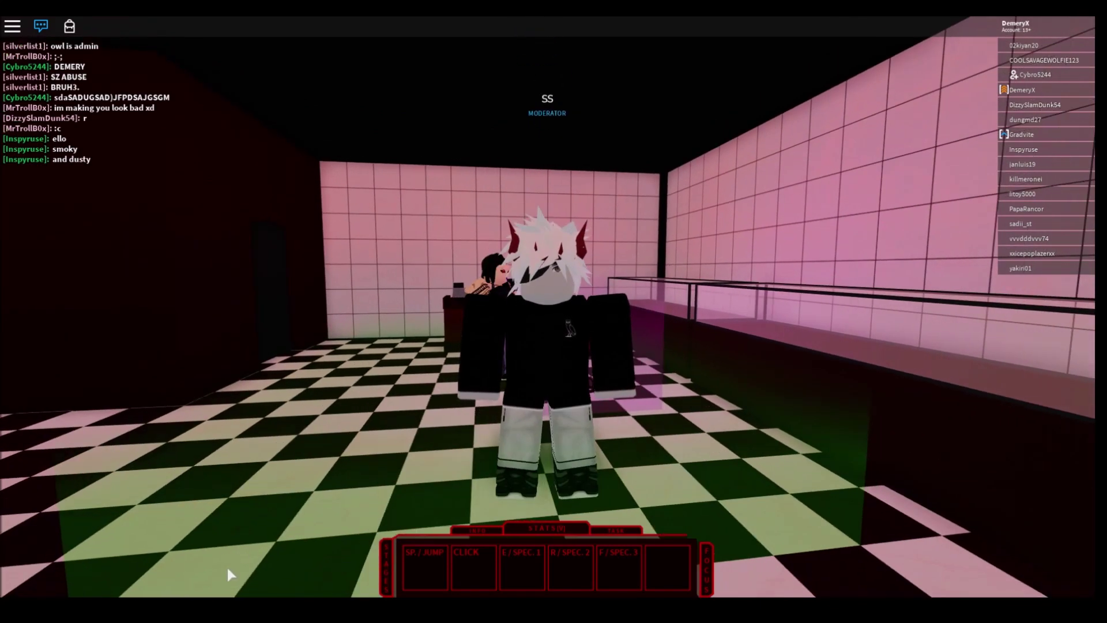